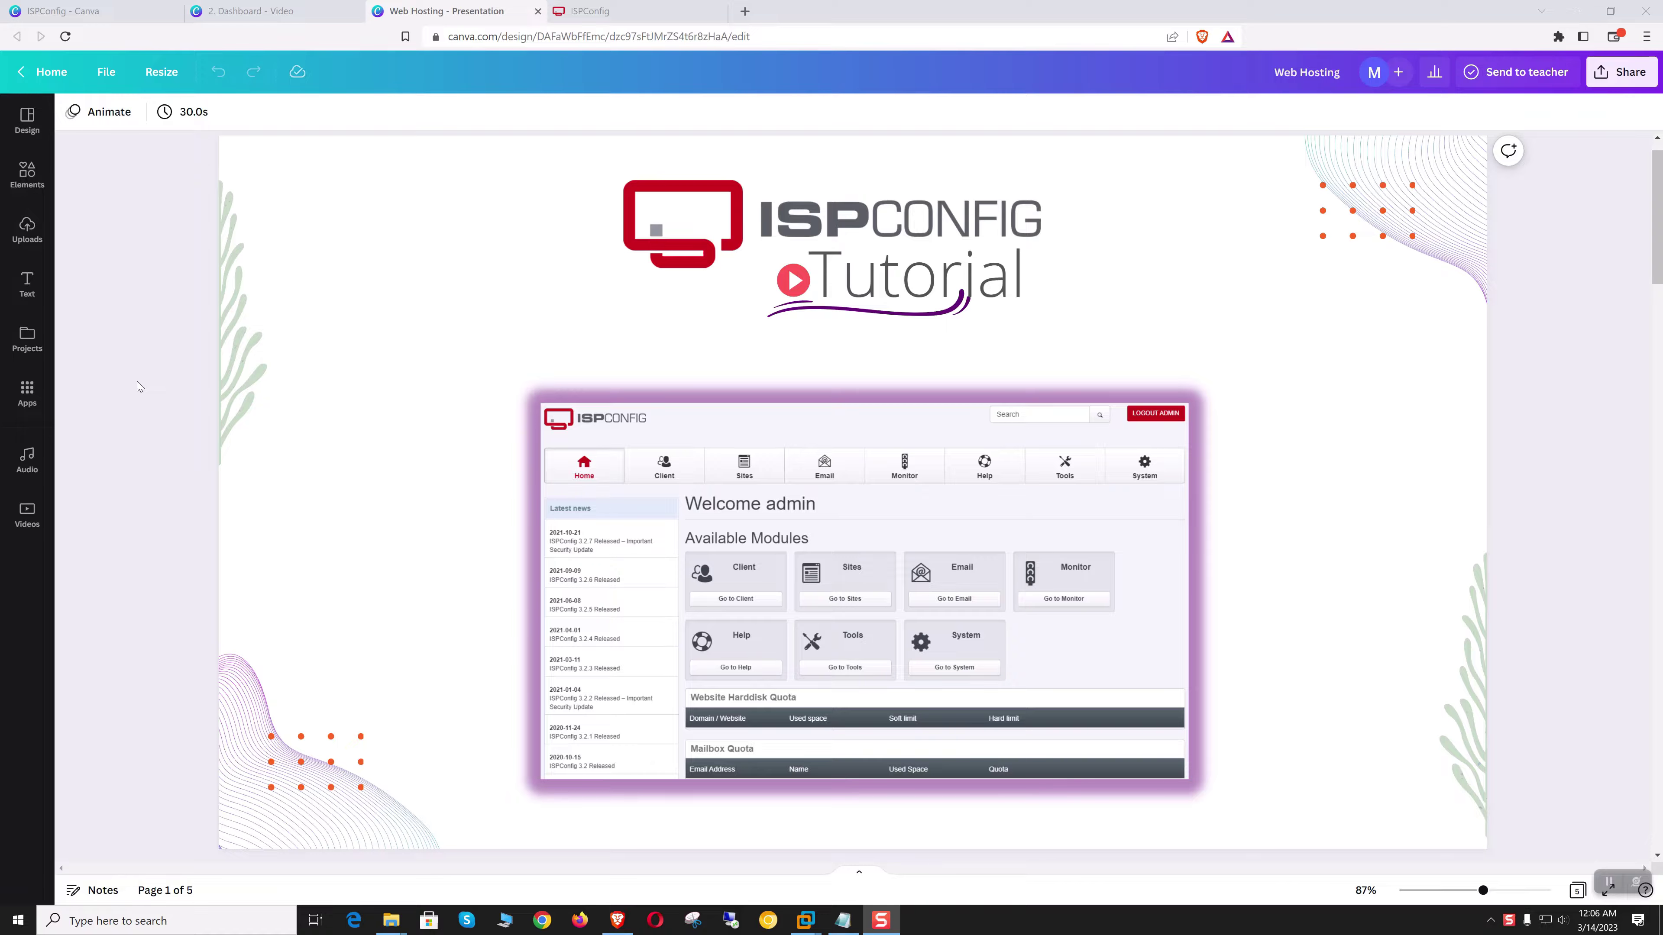
Step: Switch from the Canva tutorial slide to the ISPConfig dashboard tab
key("ctrl+Tab")
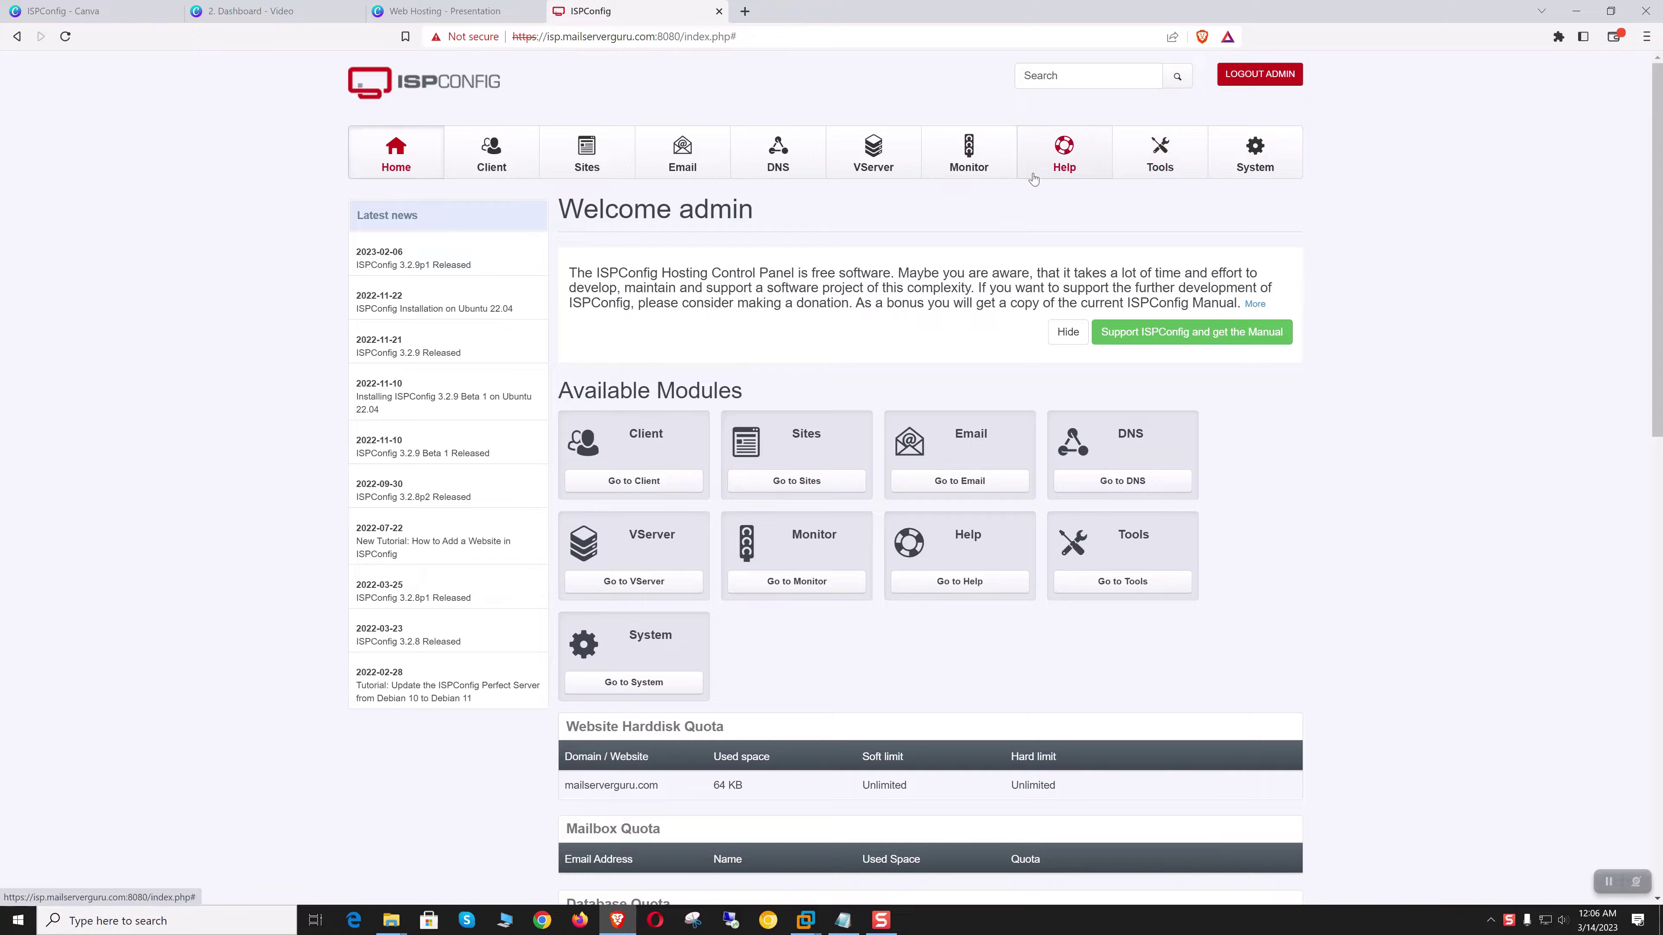
left_click(1215, 170)
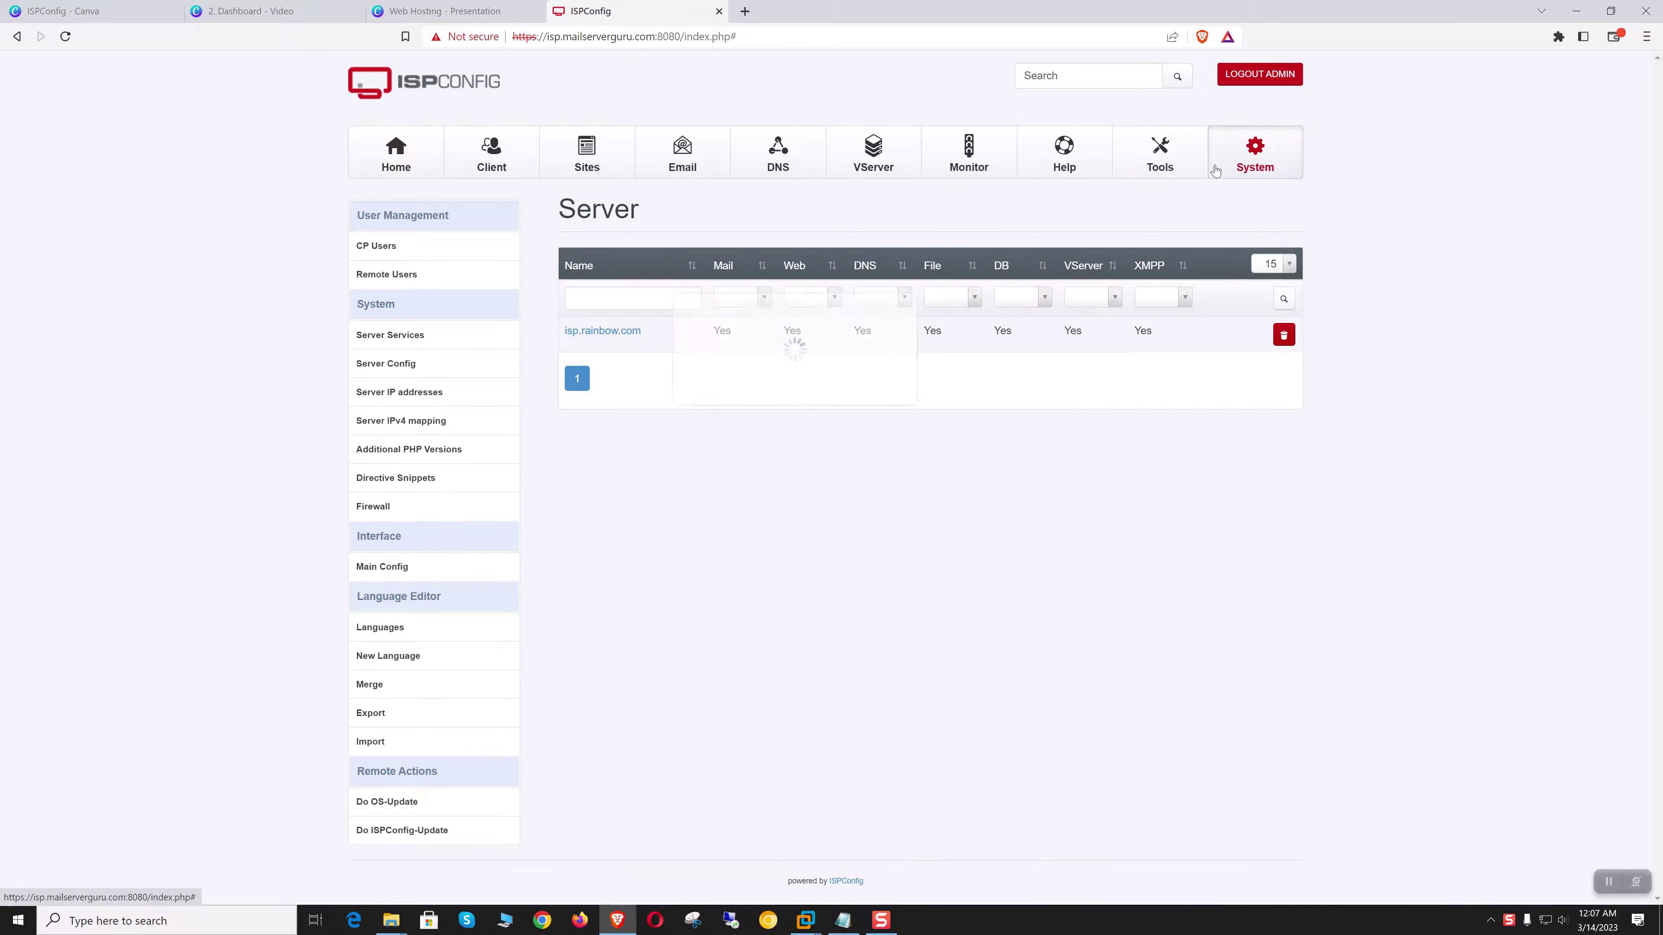
left_click(394, 338)
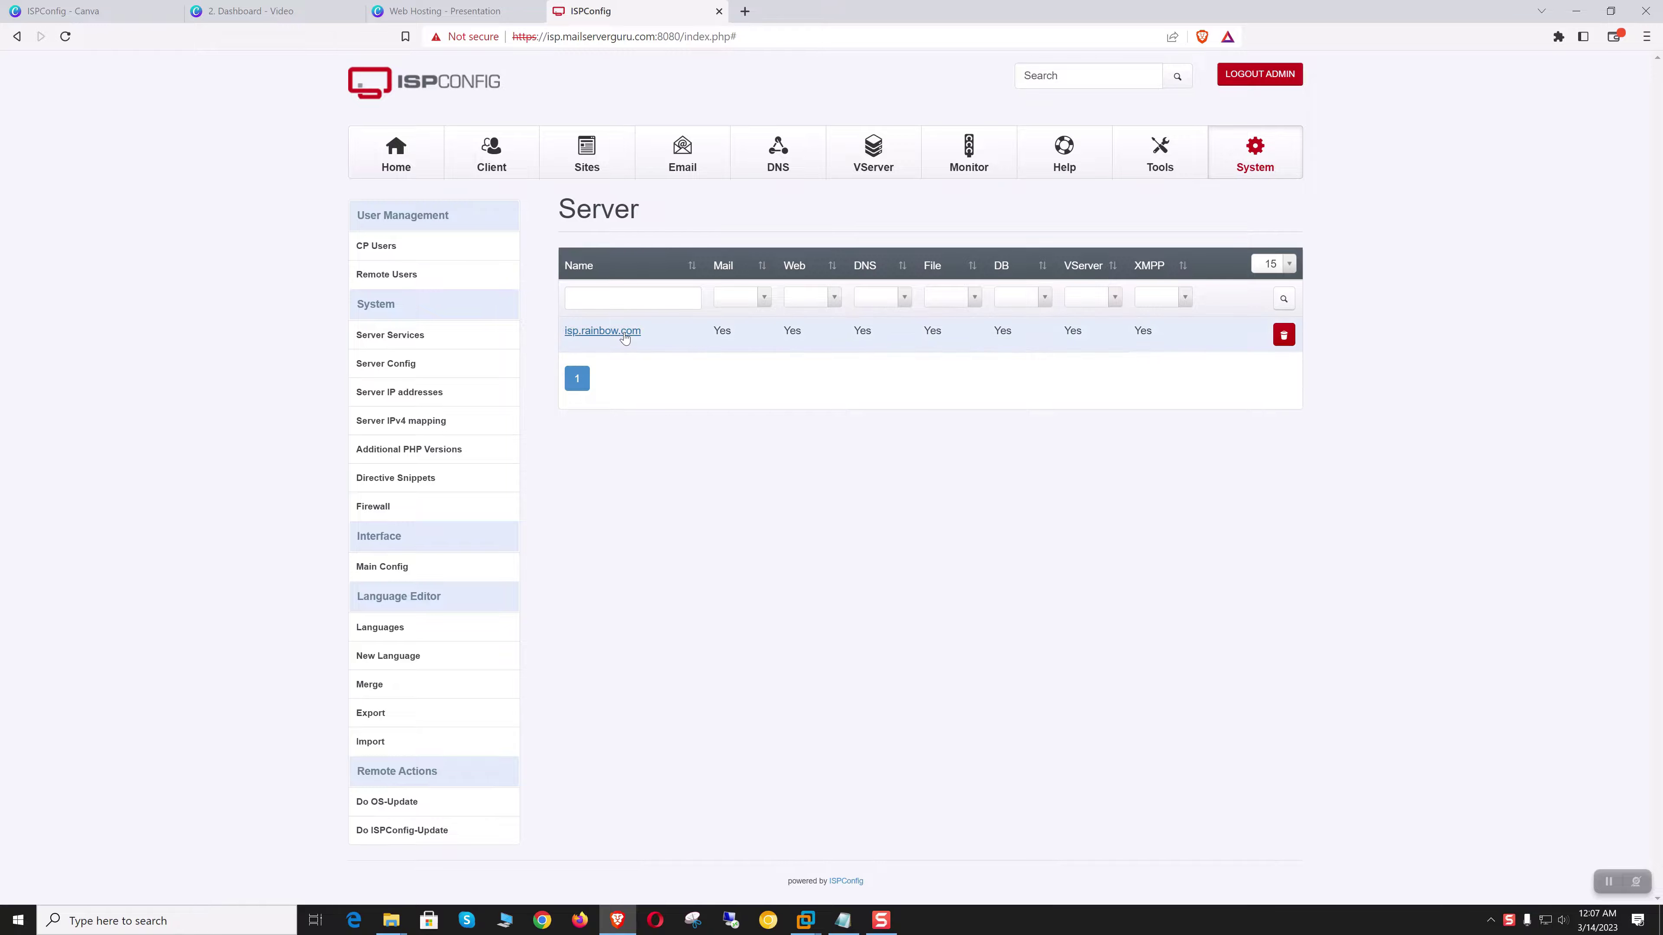
left_click(602, 331)
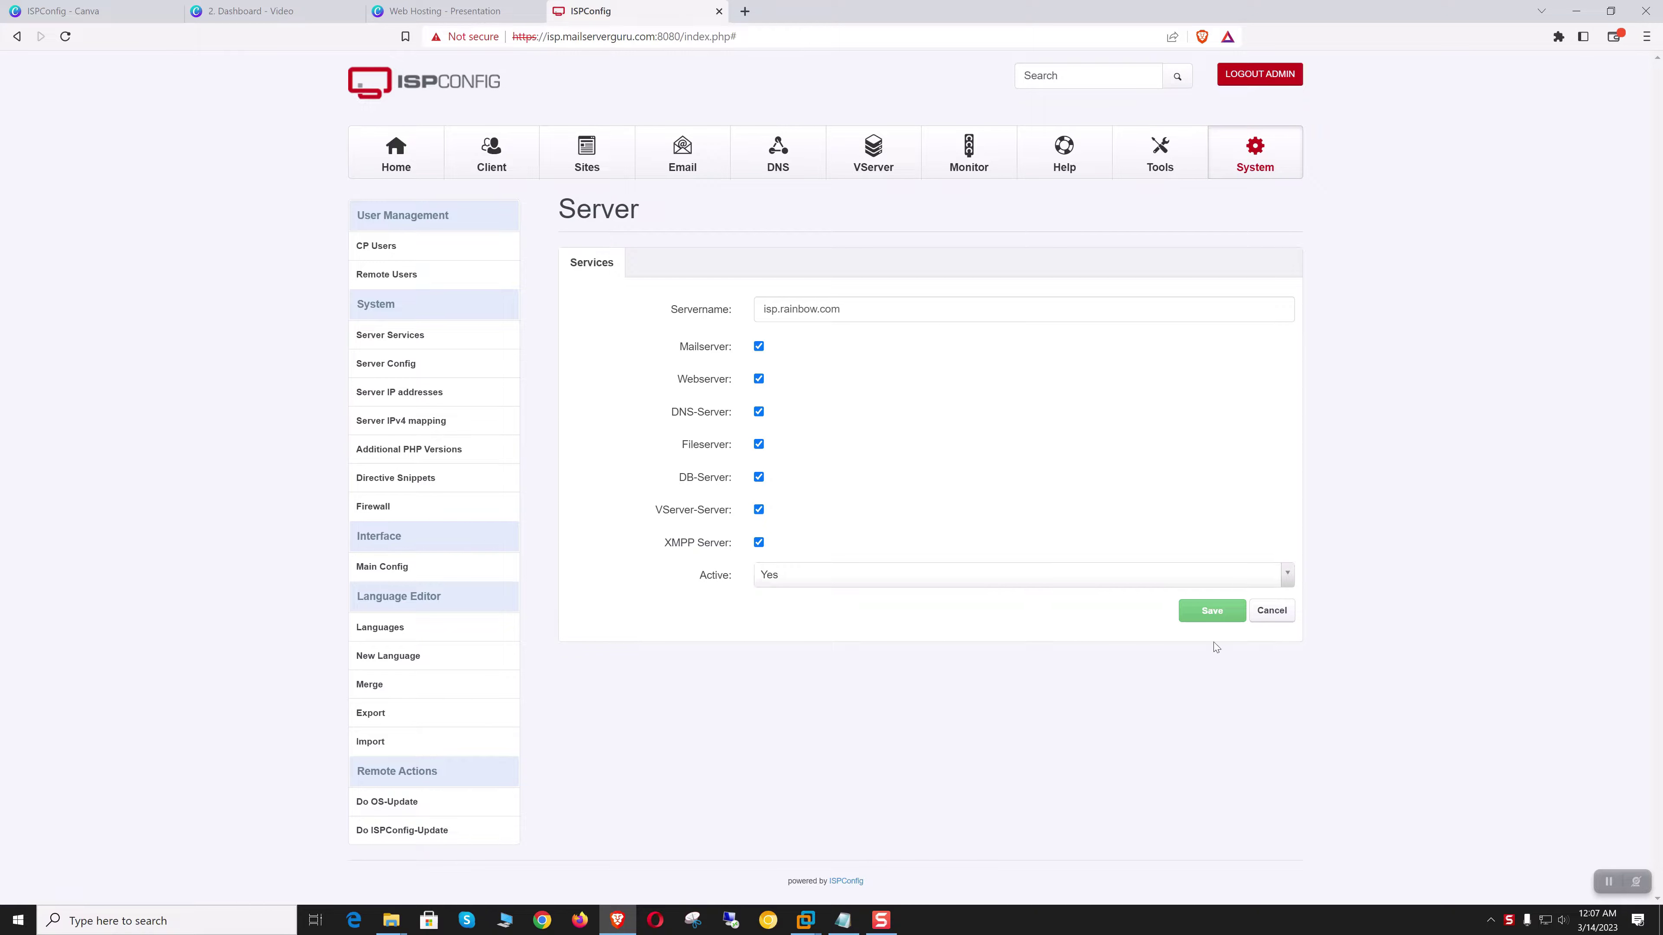
left_click(1211, 616)
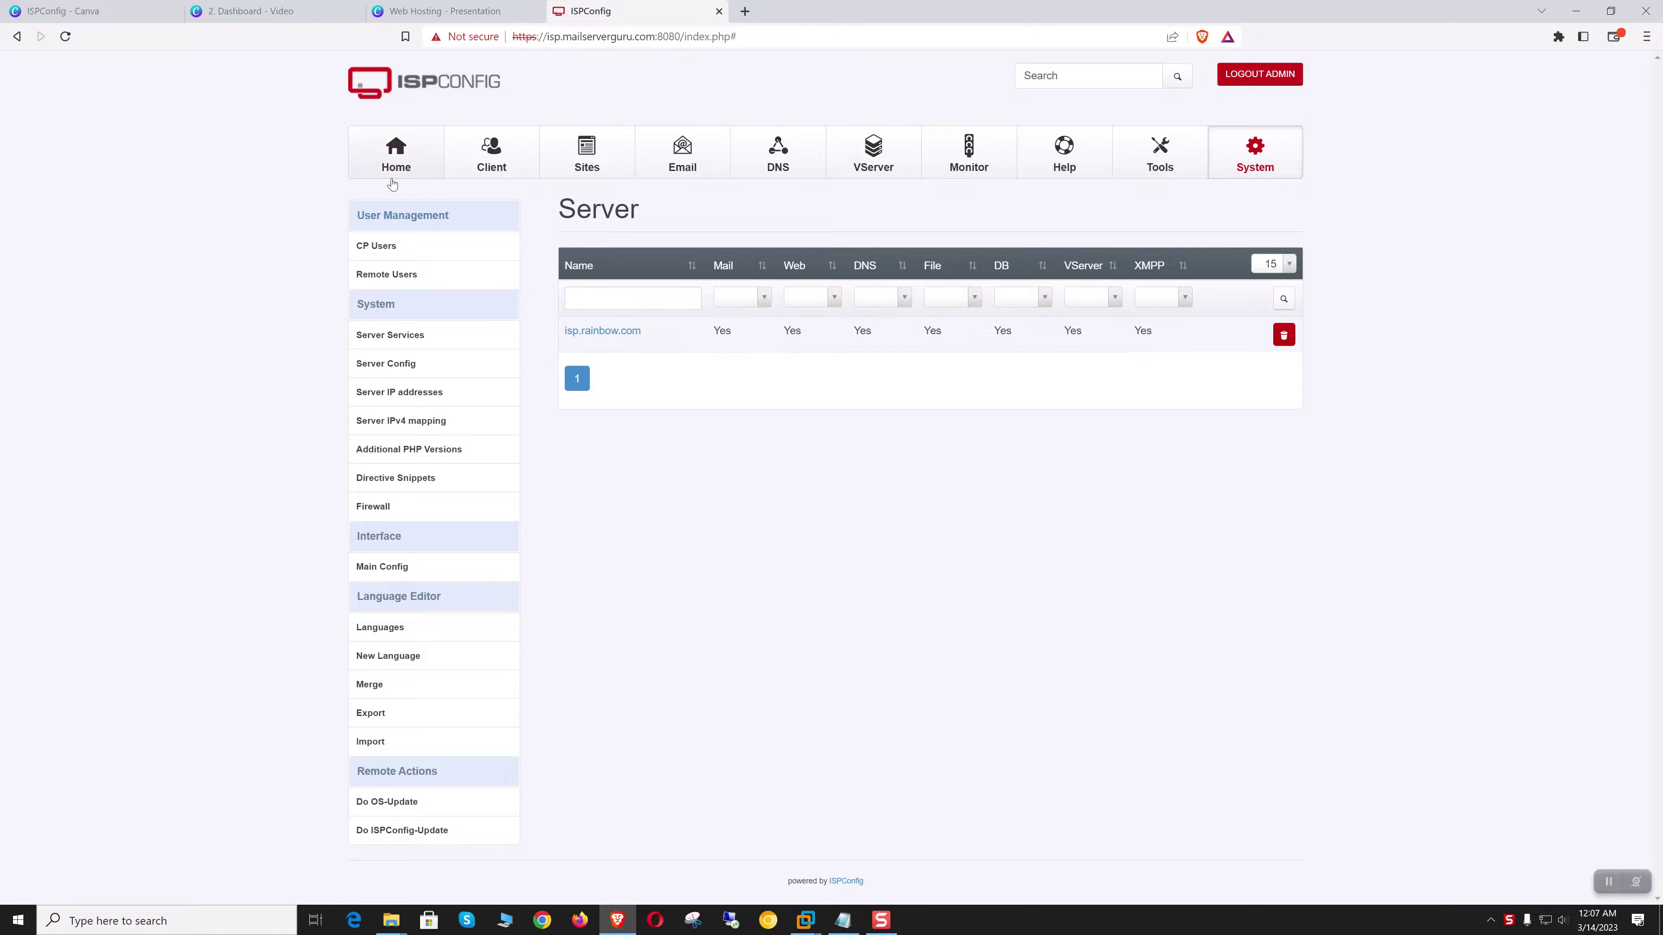
Step: Go back to Home and scroll through the website, mailbox and database quota tables
left_click(391, 157)
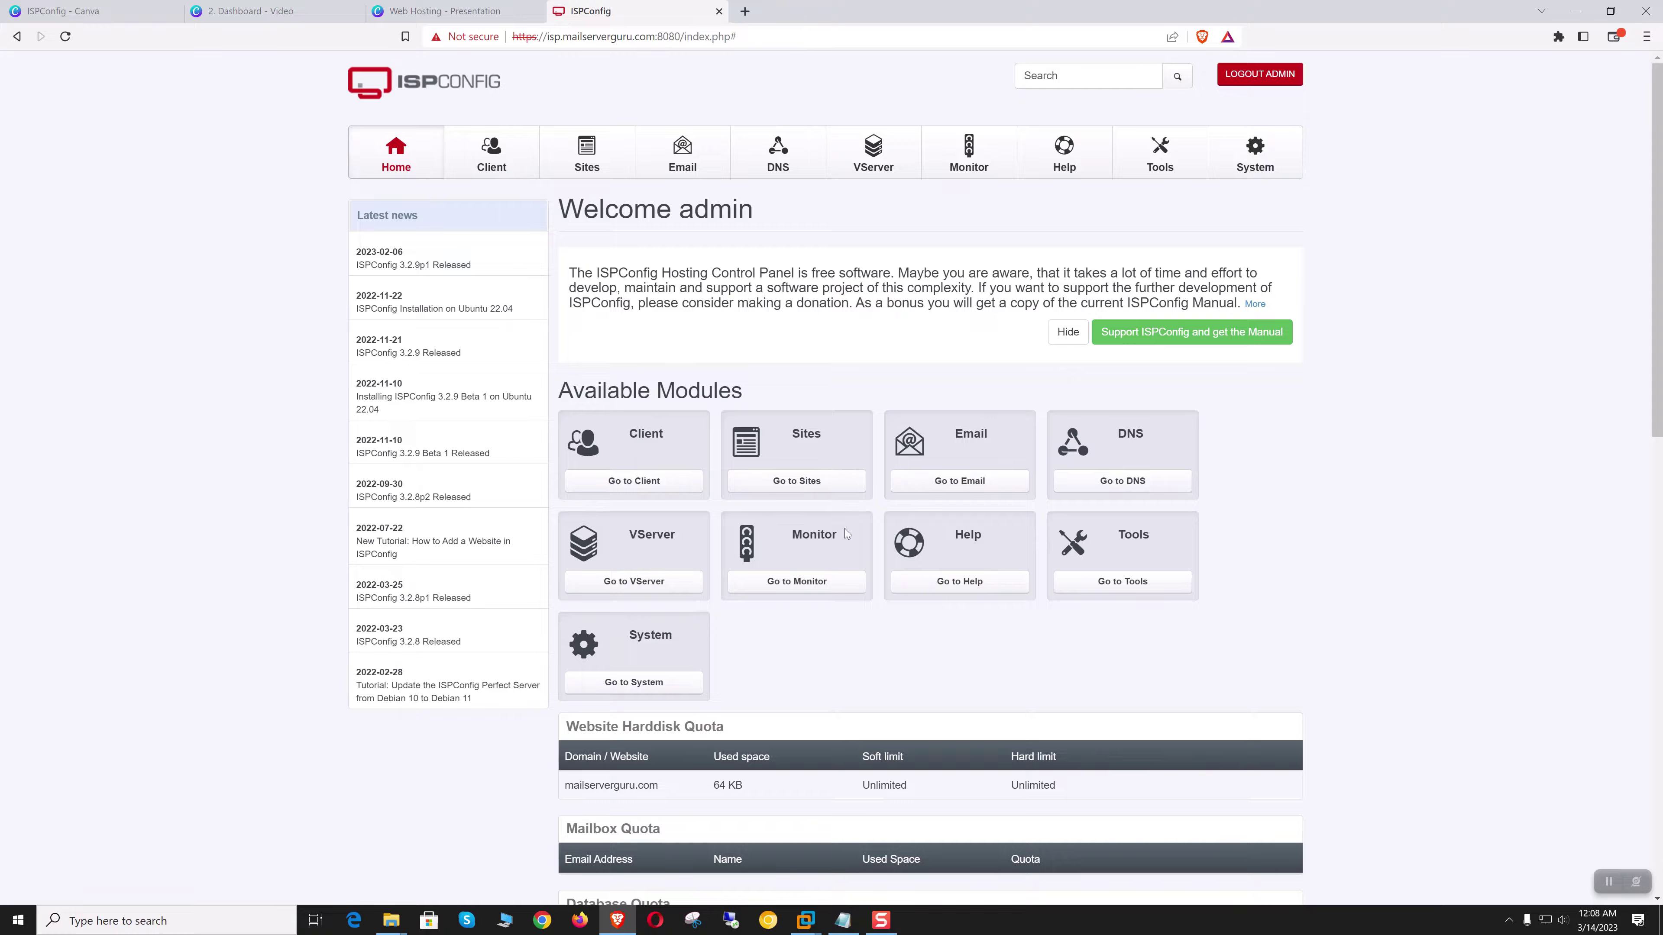
scroll(858, 524, "down", 2)
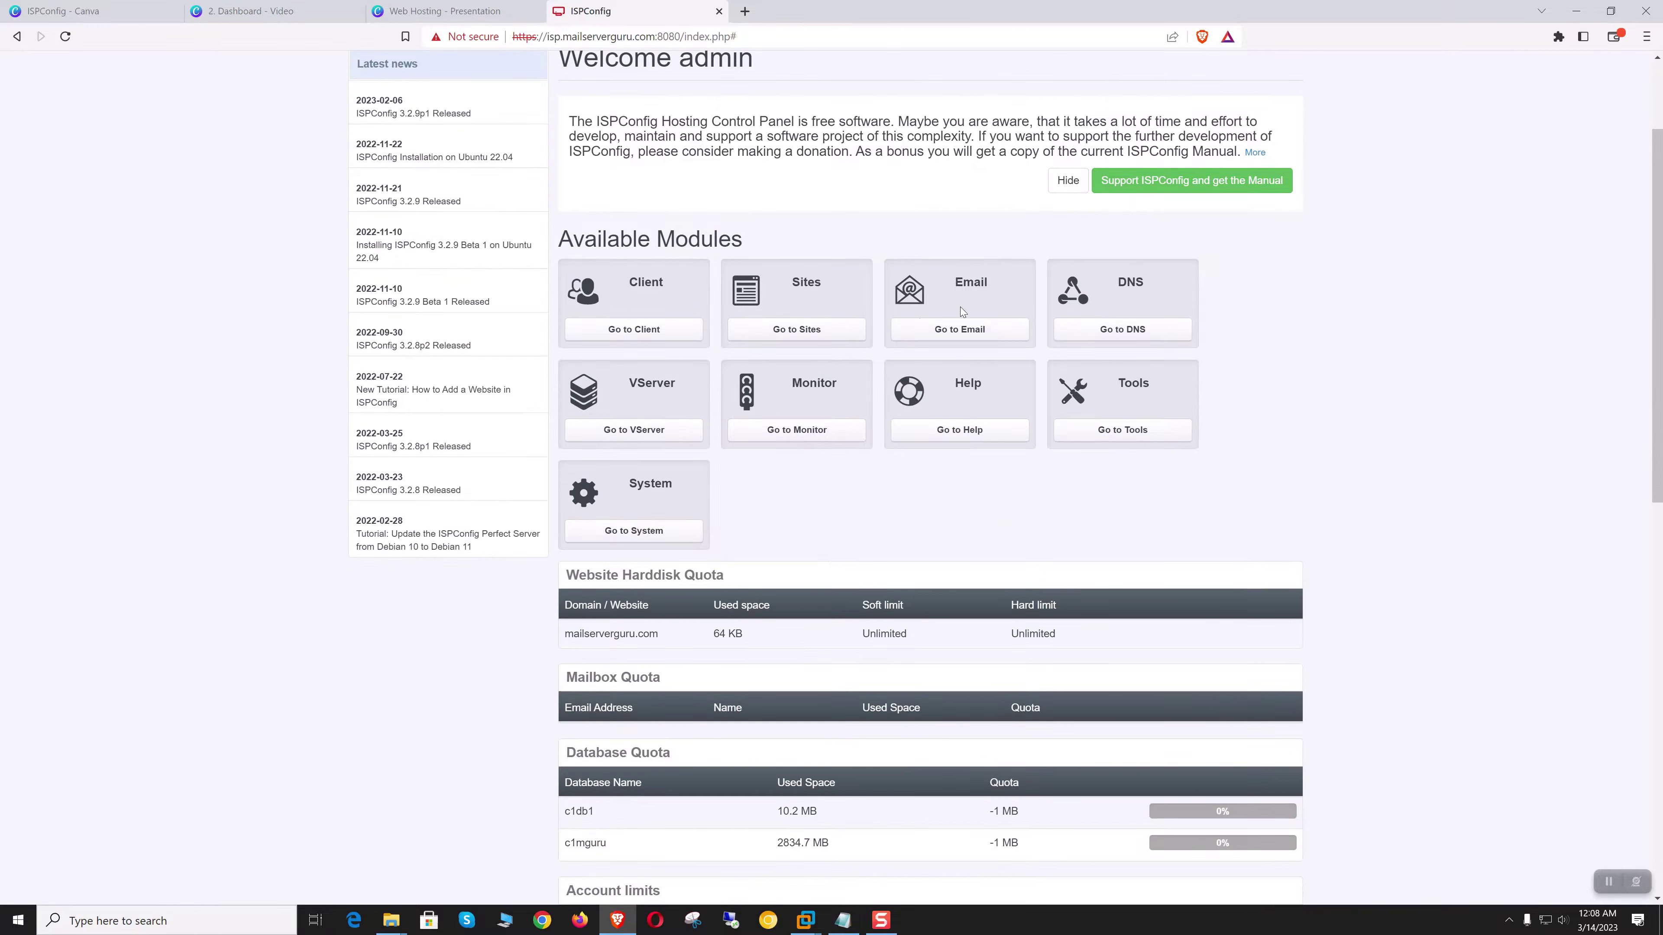
scroll(888, 437, "down", 2)
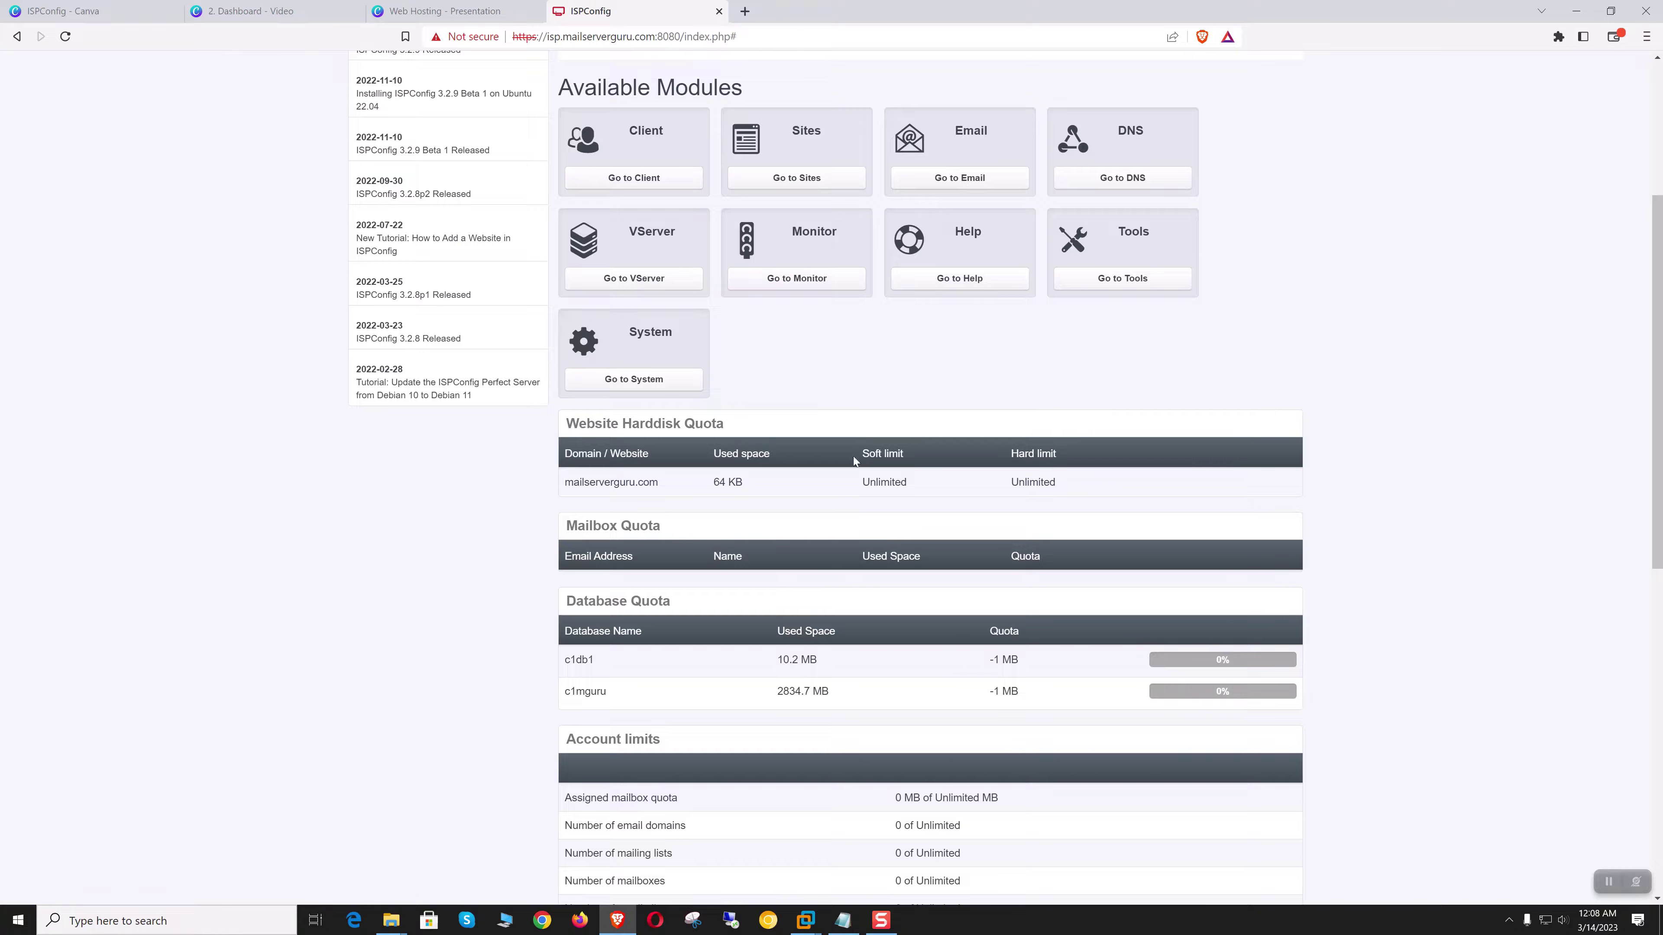
scroll(879, 461, "down", 1)
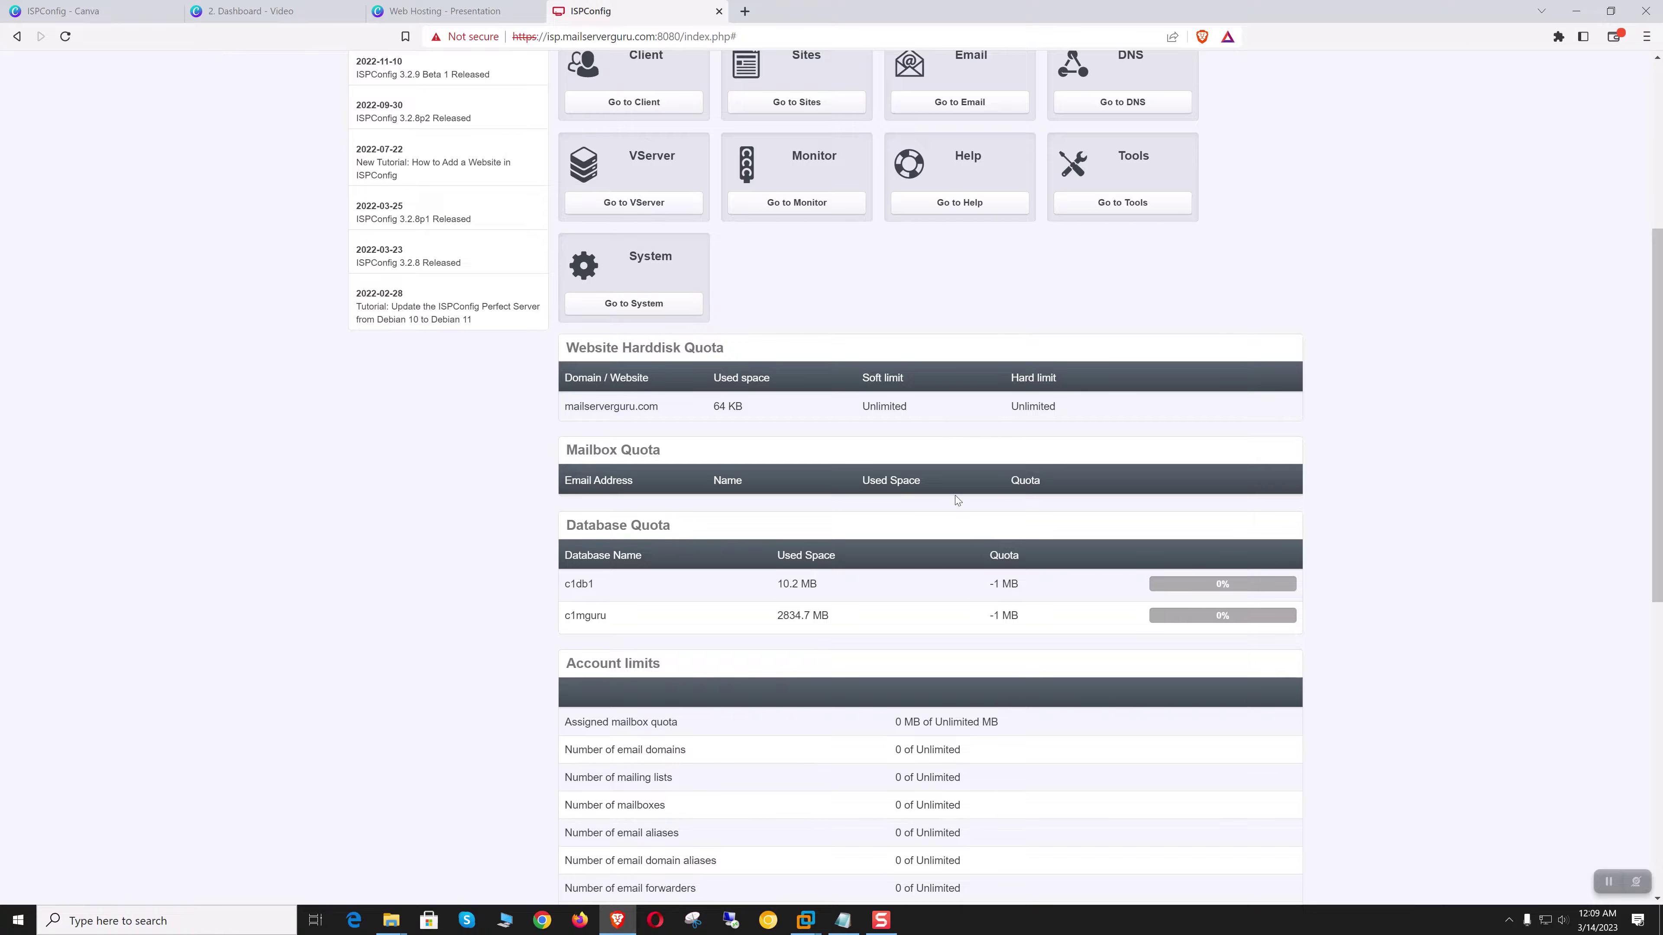
scroll(953, 497, "up", 5)
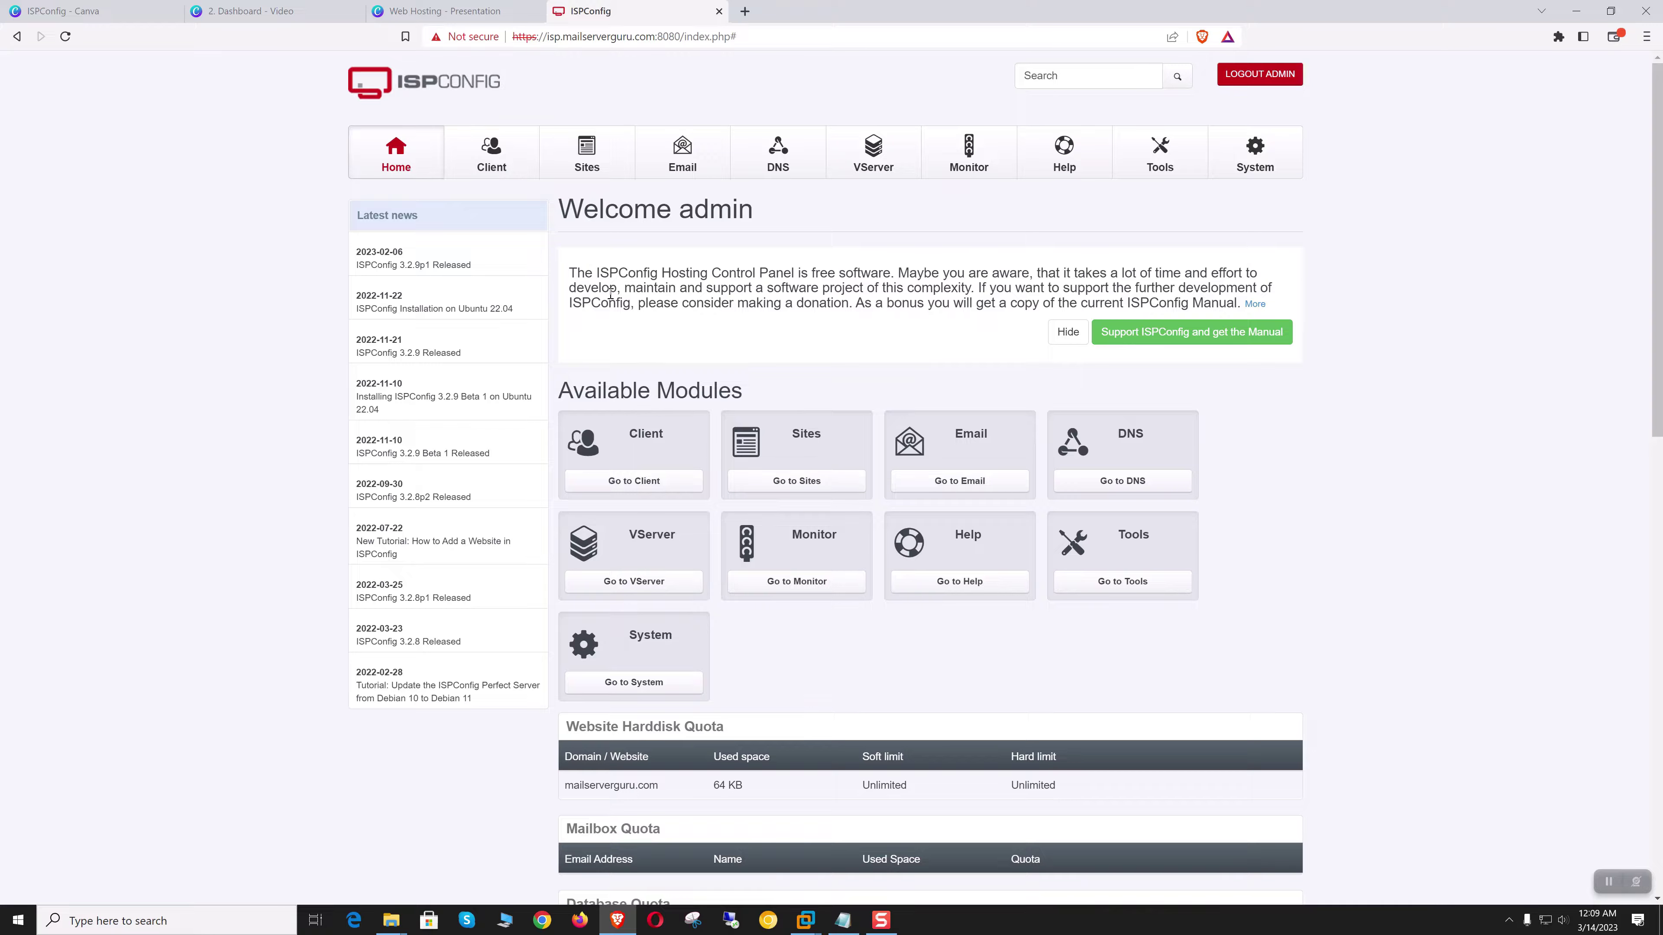
Step: In Client, view the existing client's details and limits, the new client form, and CP users
left_click(491, 153)
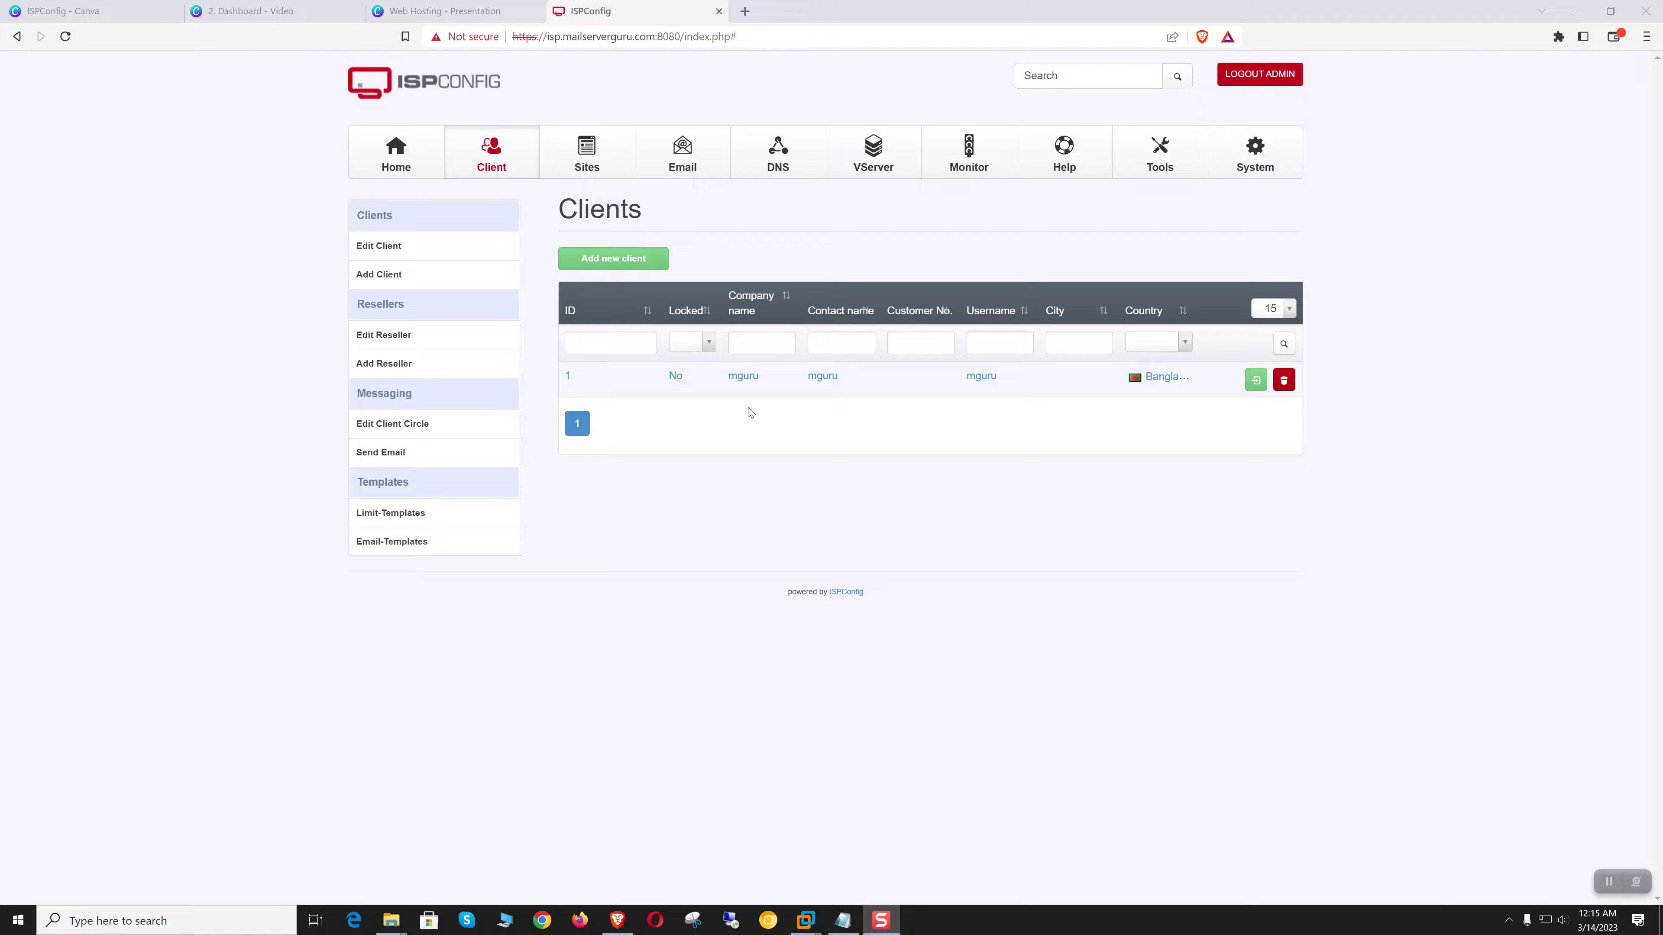
left_click(743, 376)
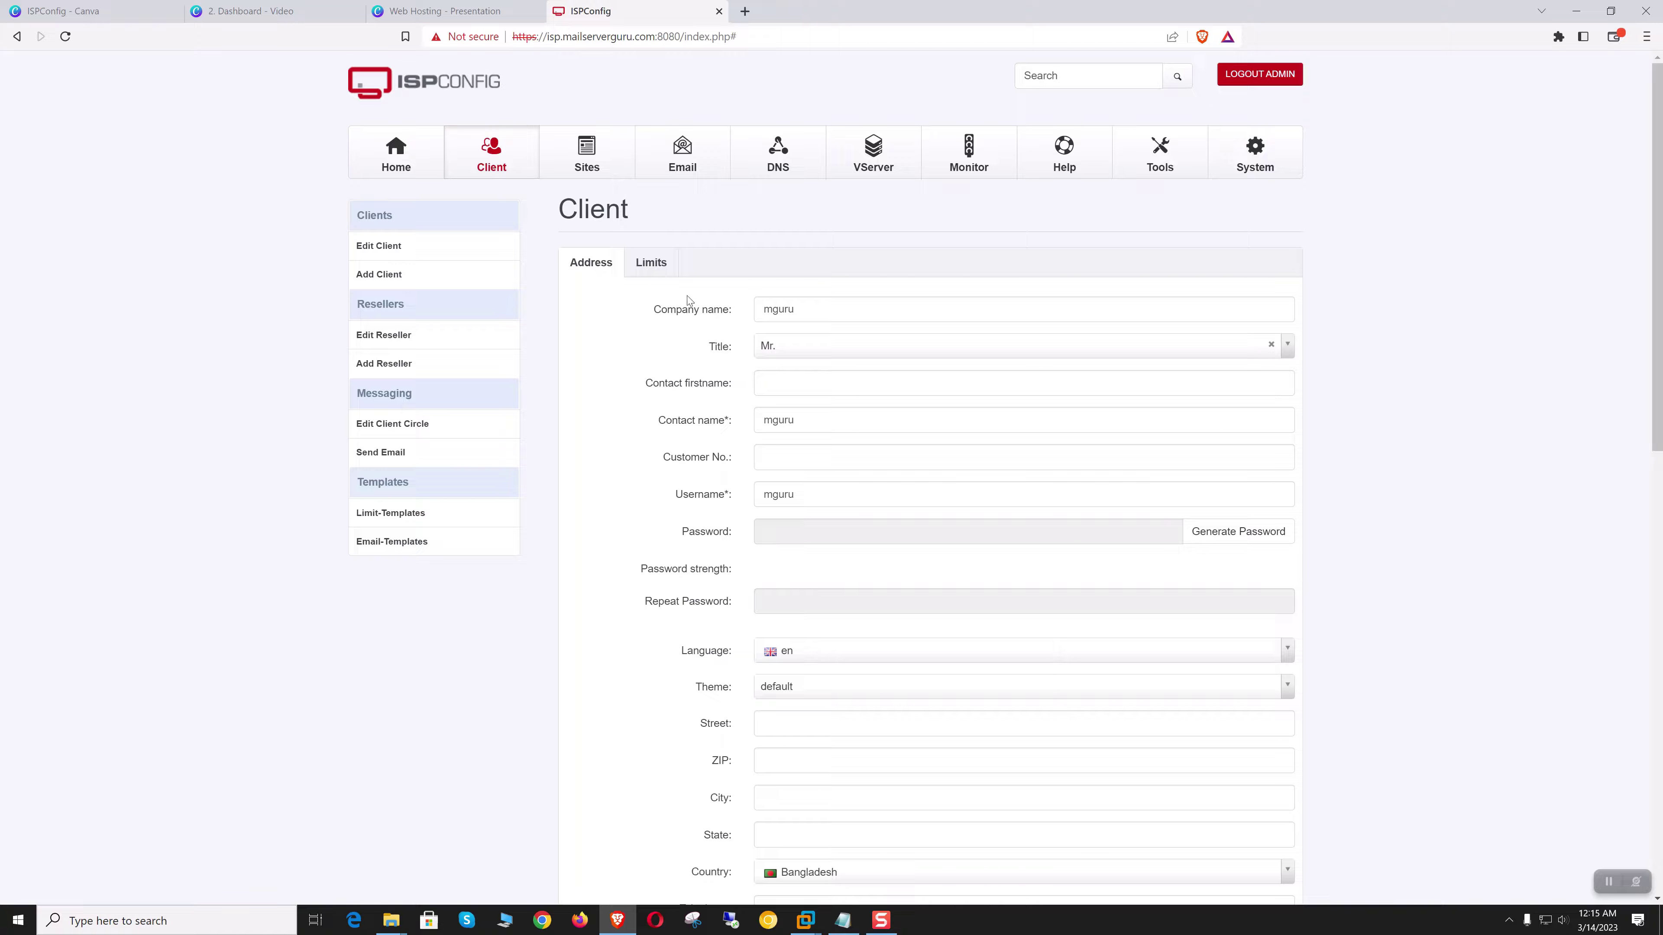
left_click(654, 262)
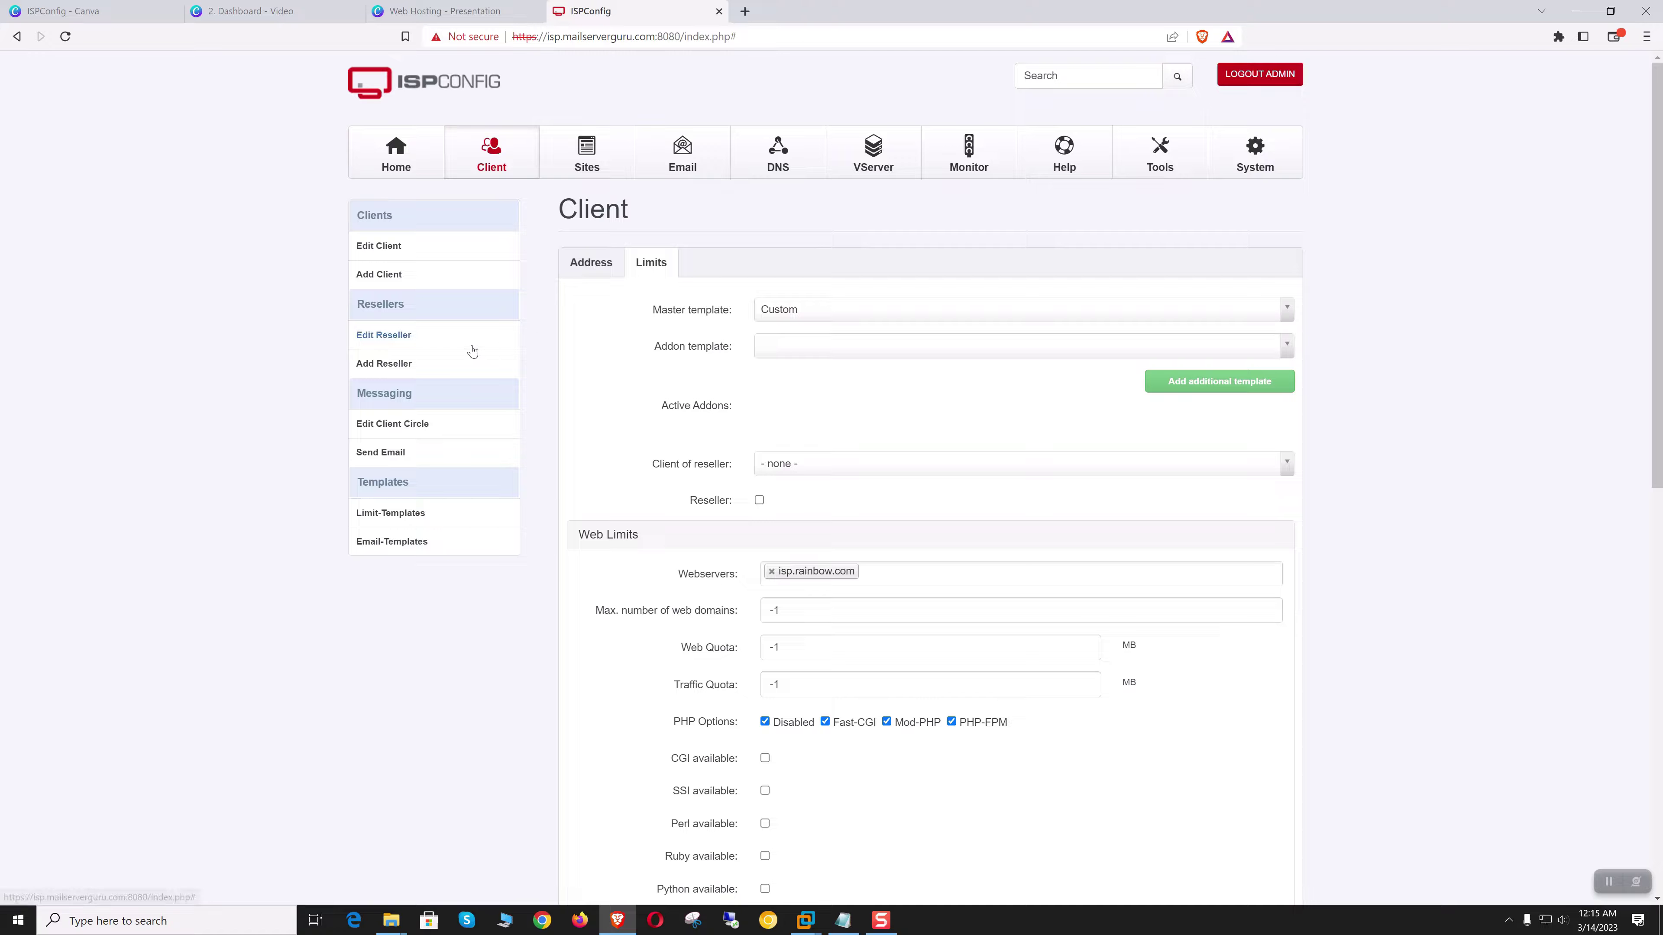
left_click(383, 274)
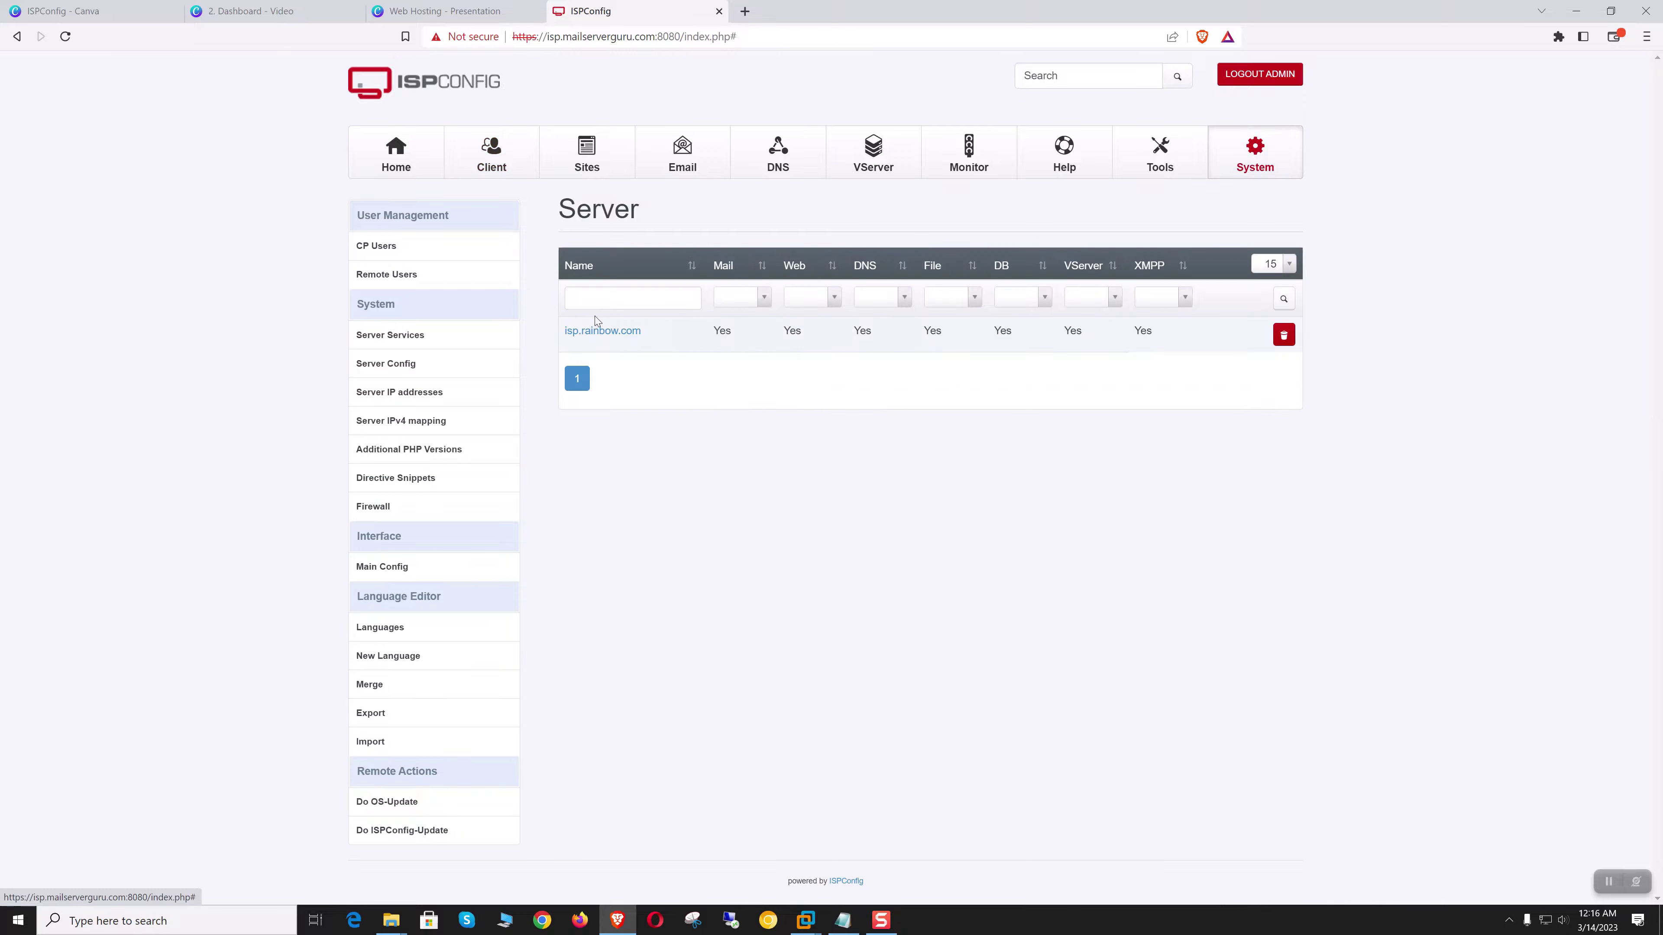
left_click(386, 249)
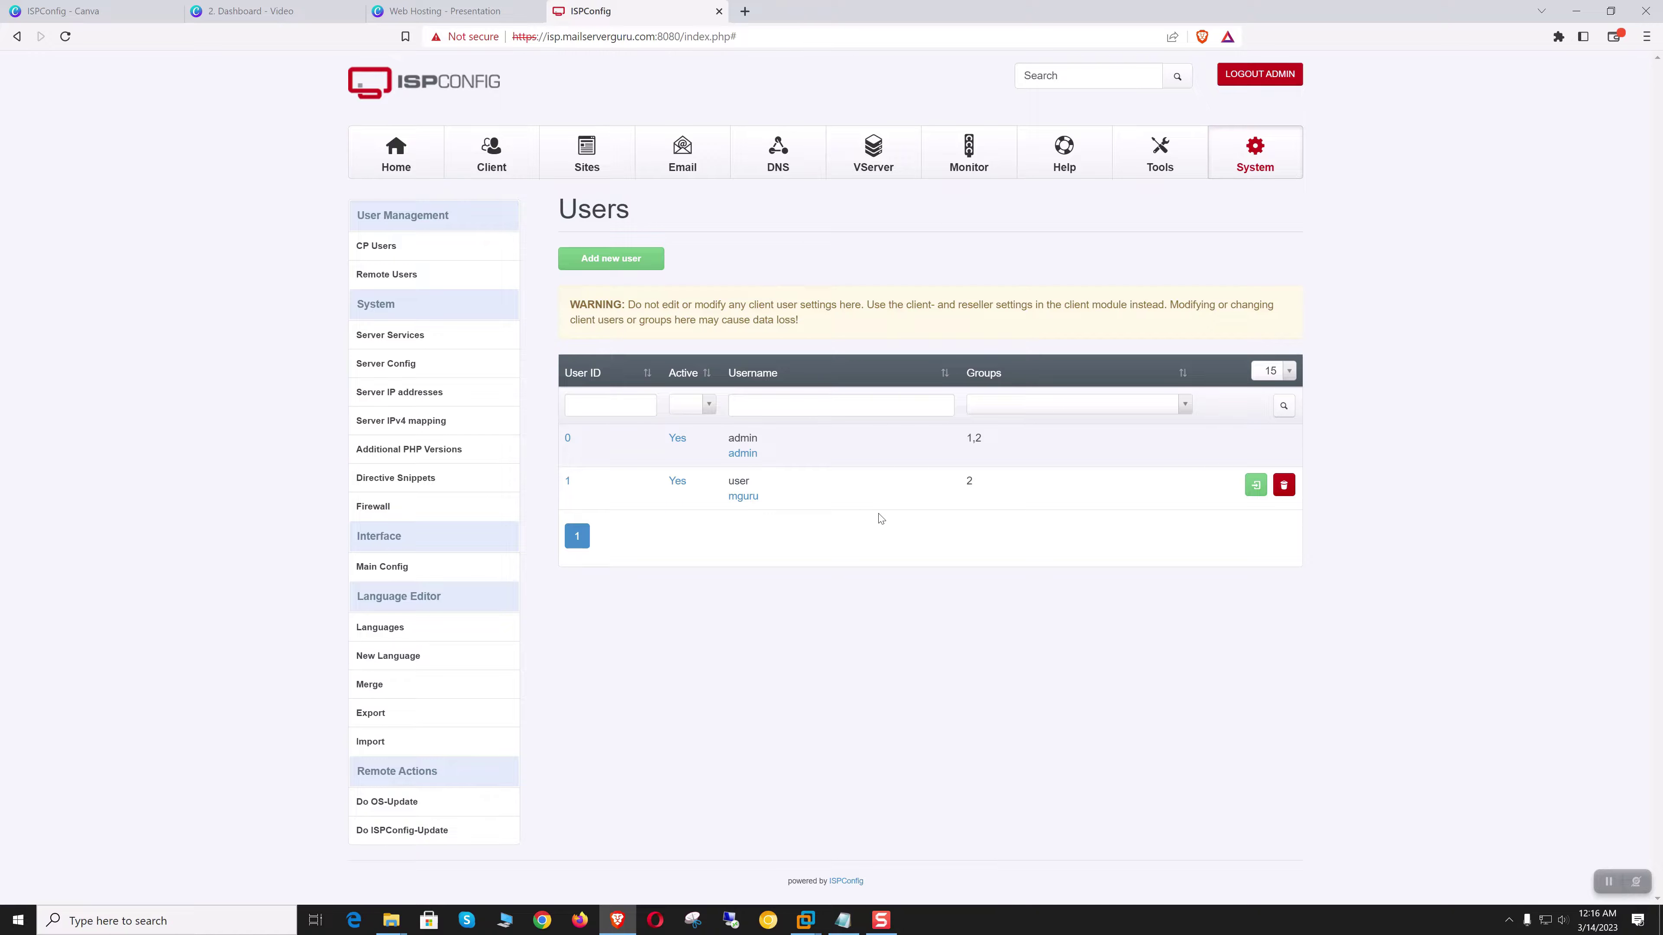
left_click(491, 154)
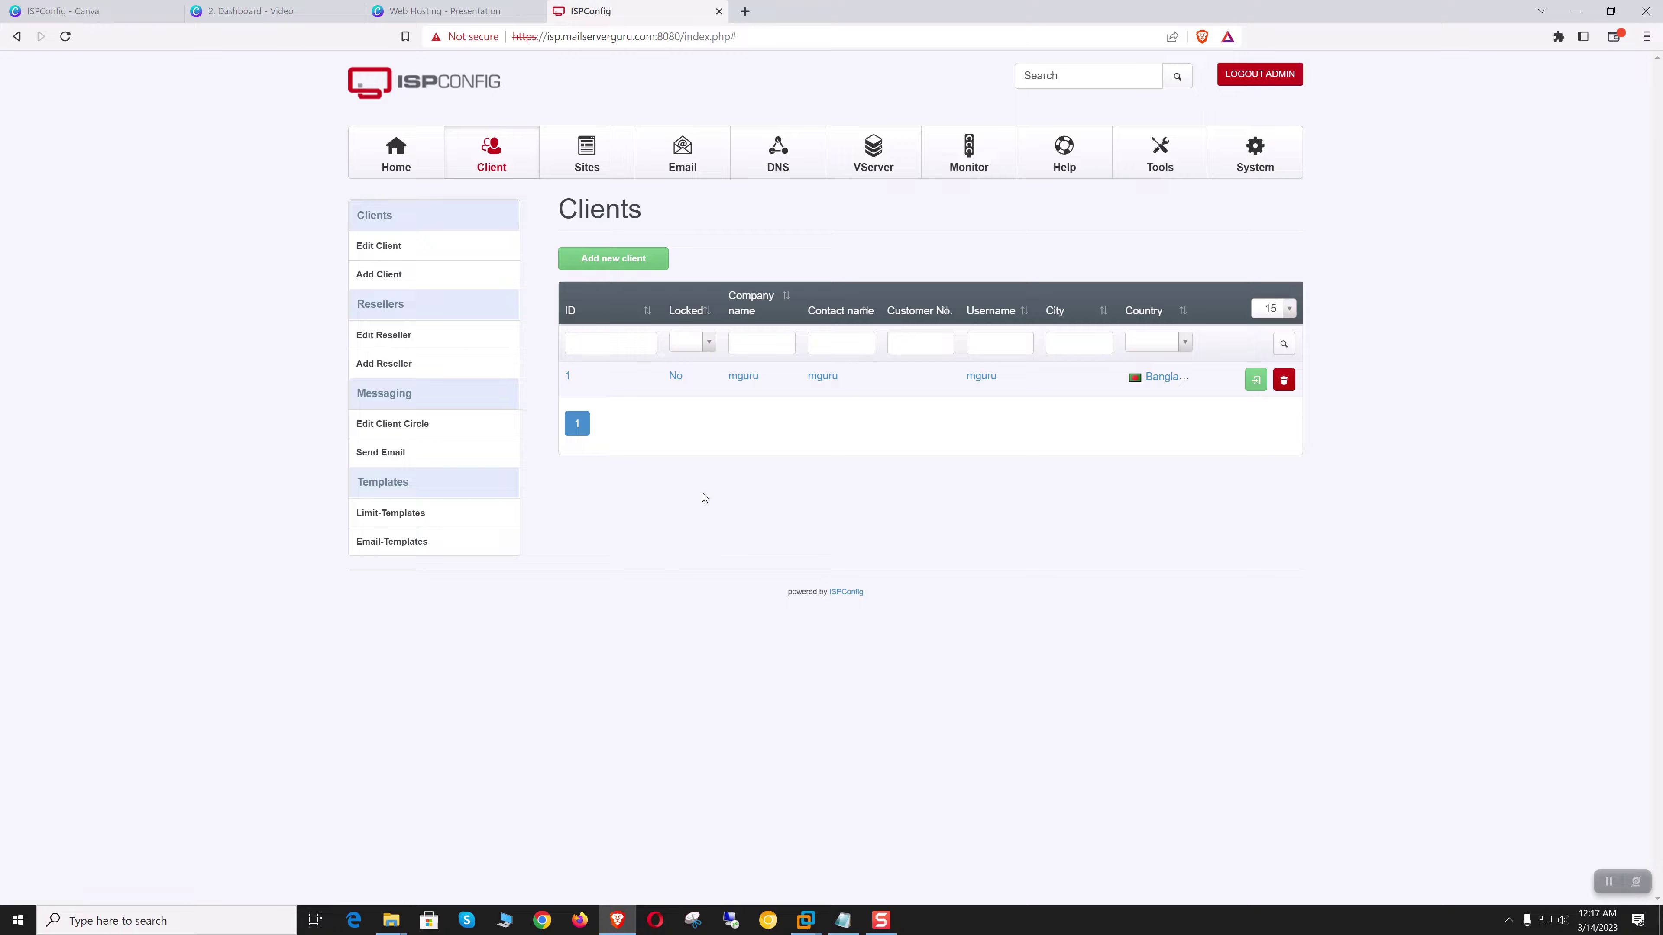
Step: Browse client circles and limit templates, ending on a new limit-template form
left_click(398, 429)
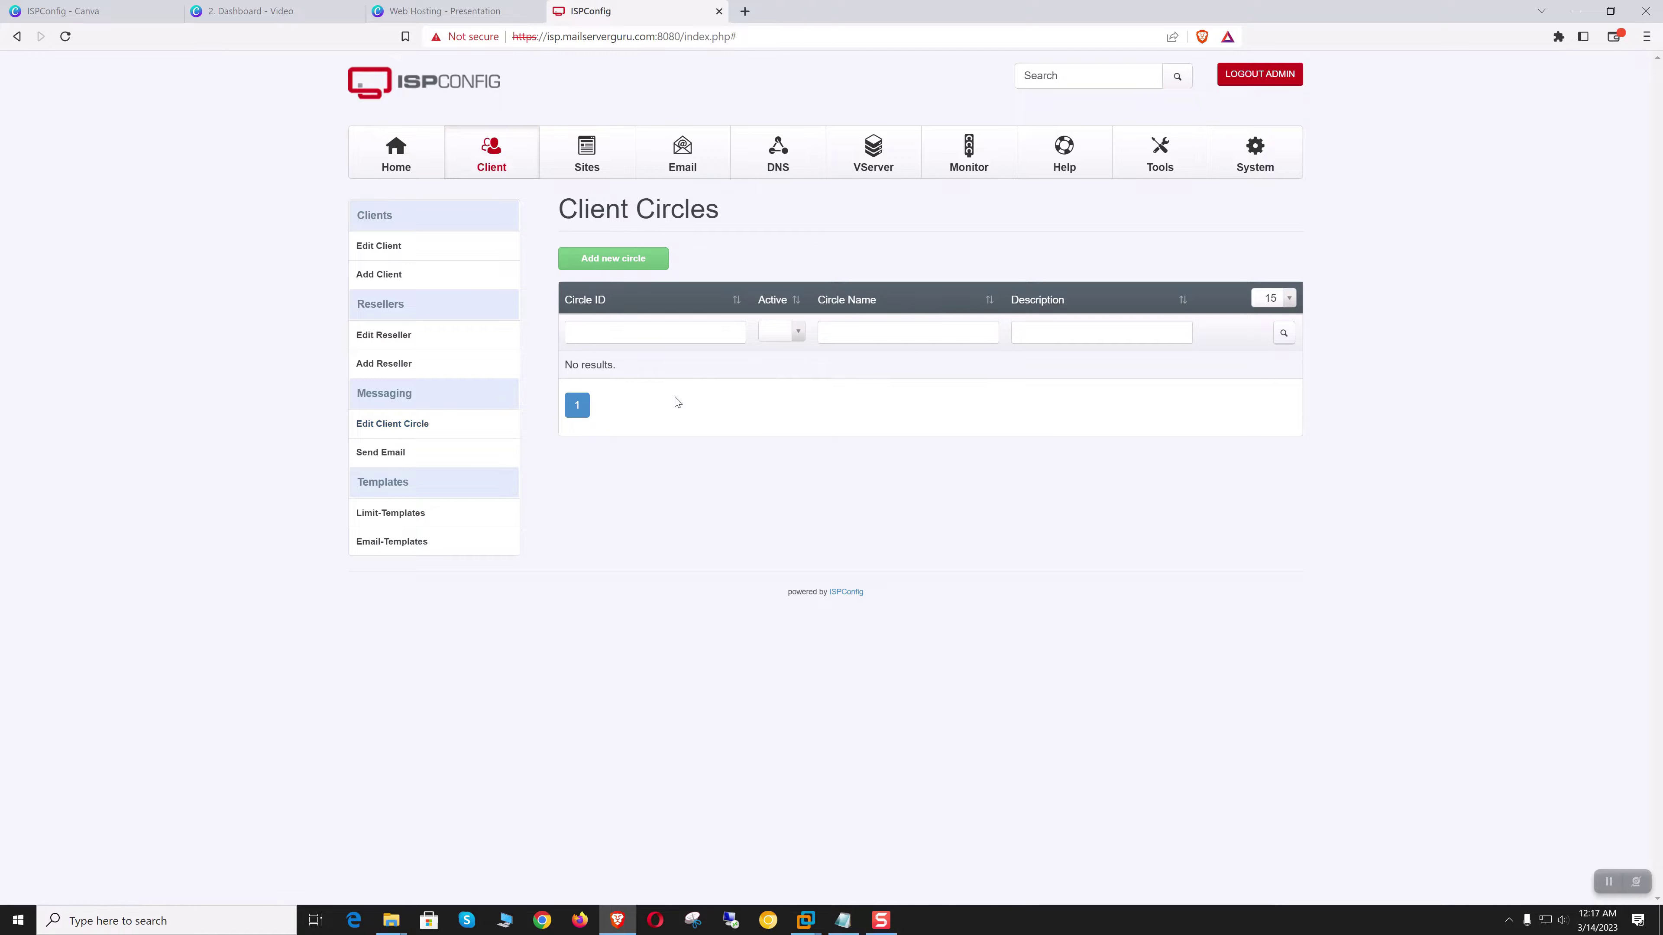
left_click(629, 260)
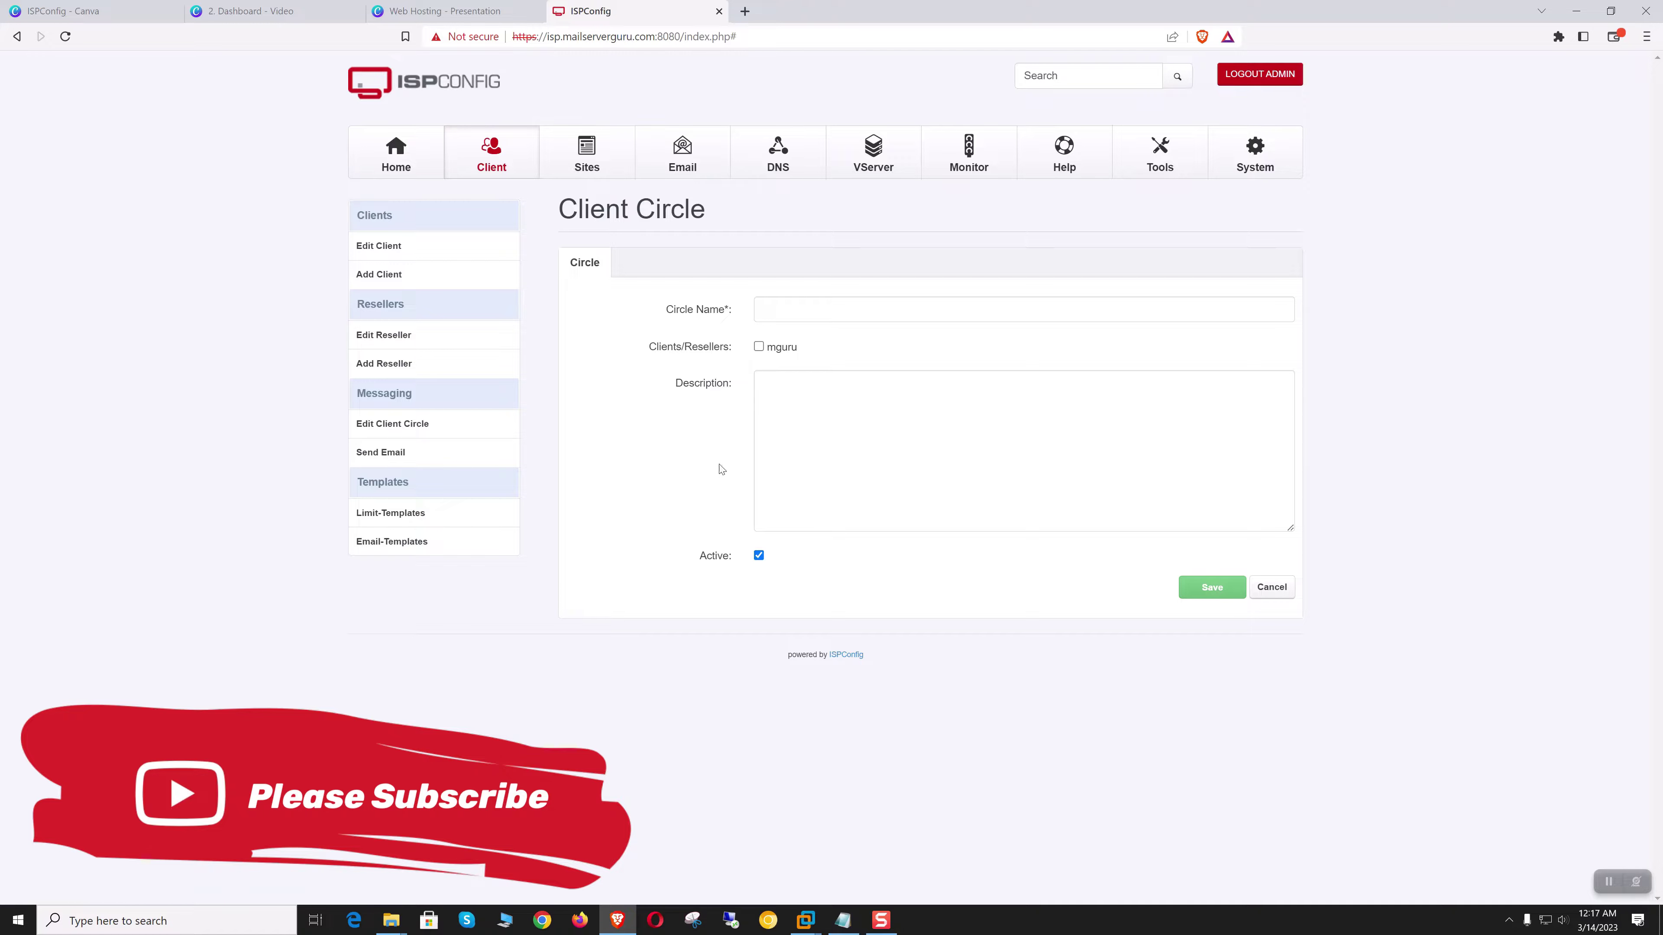
left_click(392, 513)
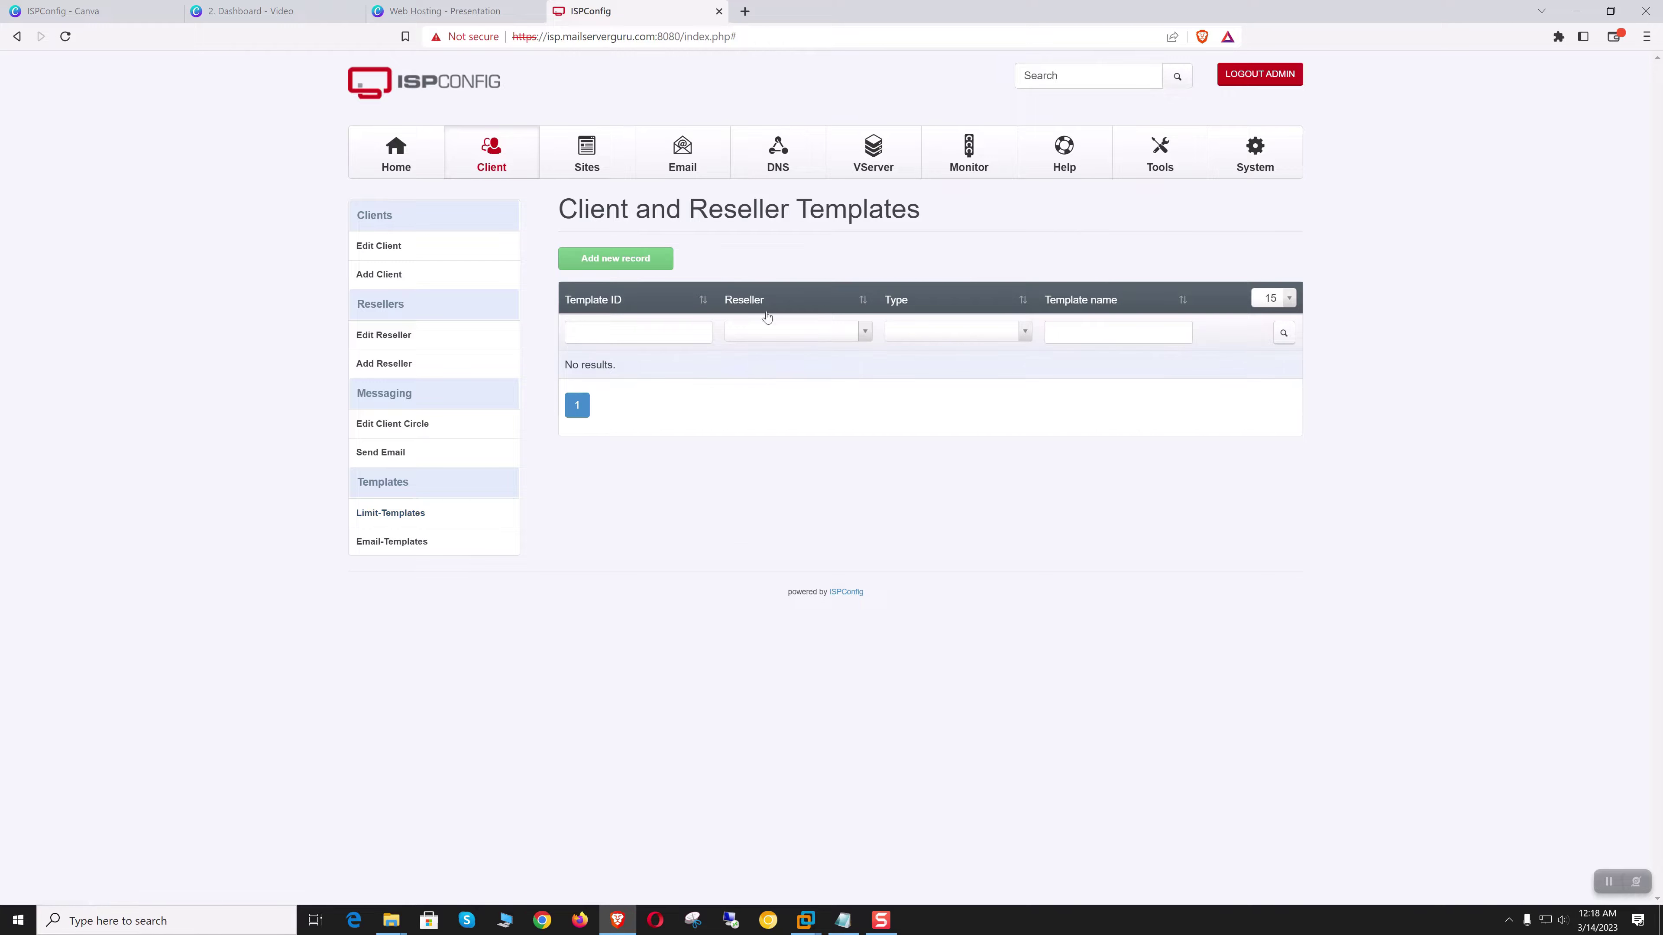
left_click(629, 260)
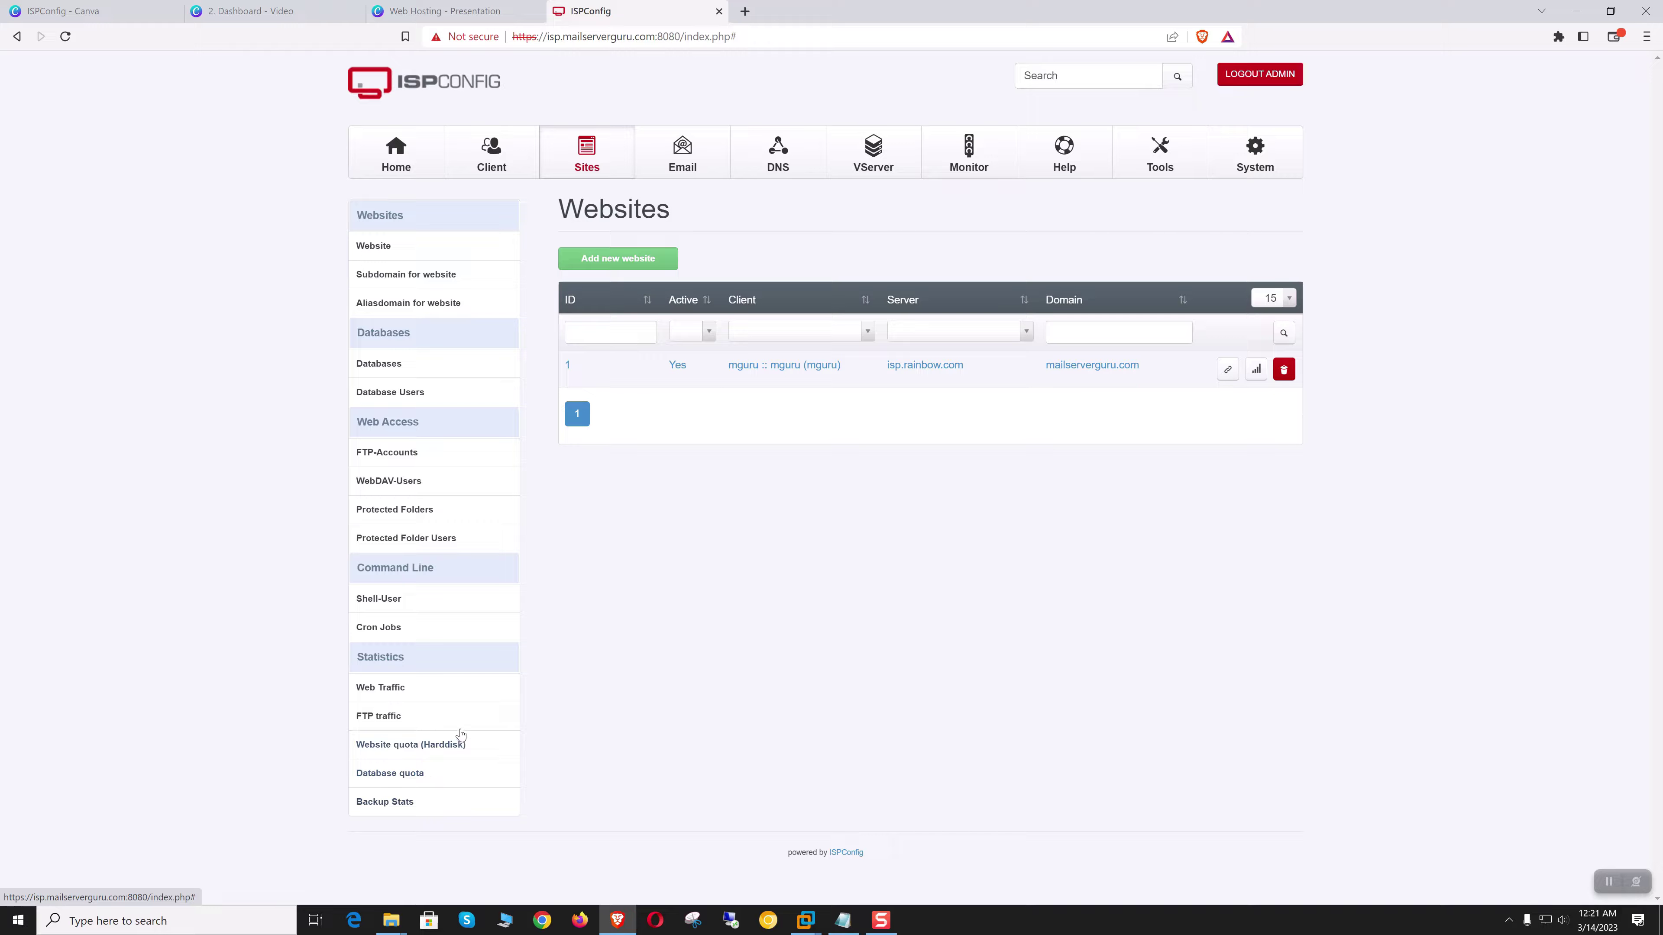
Step: Check the Websites and subdomains lists, then open mailserverguru.com's Web Domain settings
left_click(385, 252)
left_click(446, 280)
left_click(373, 245)
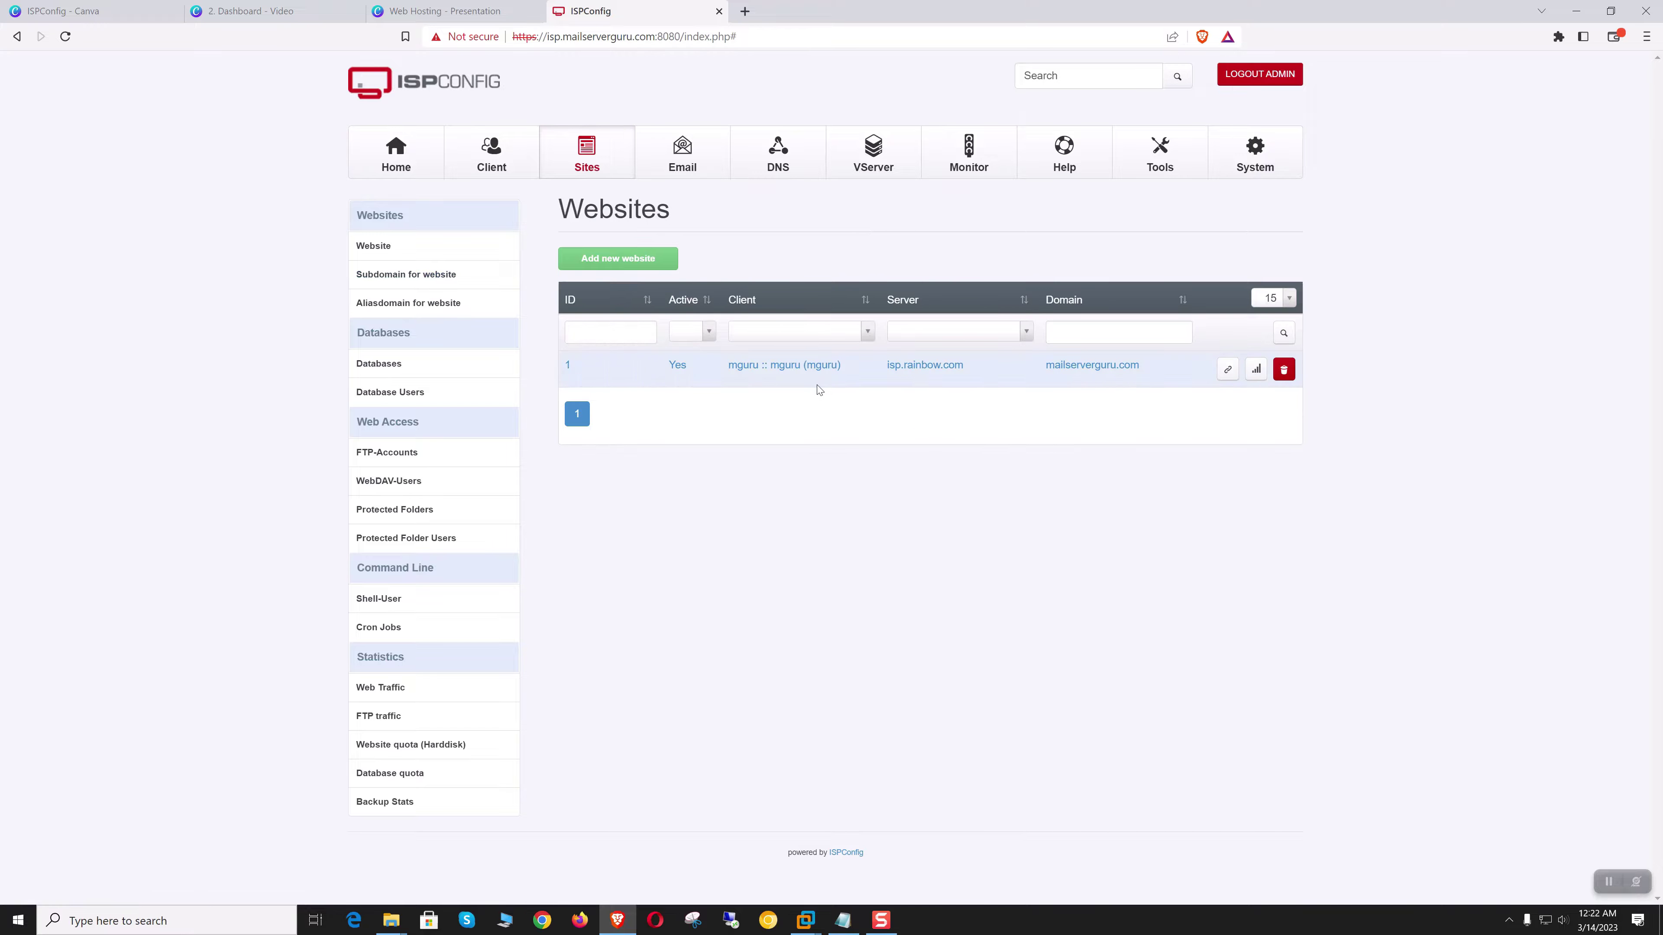
left_click(797, 368)
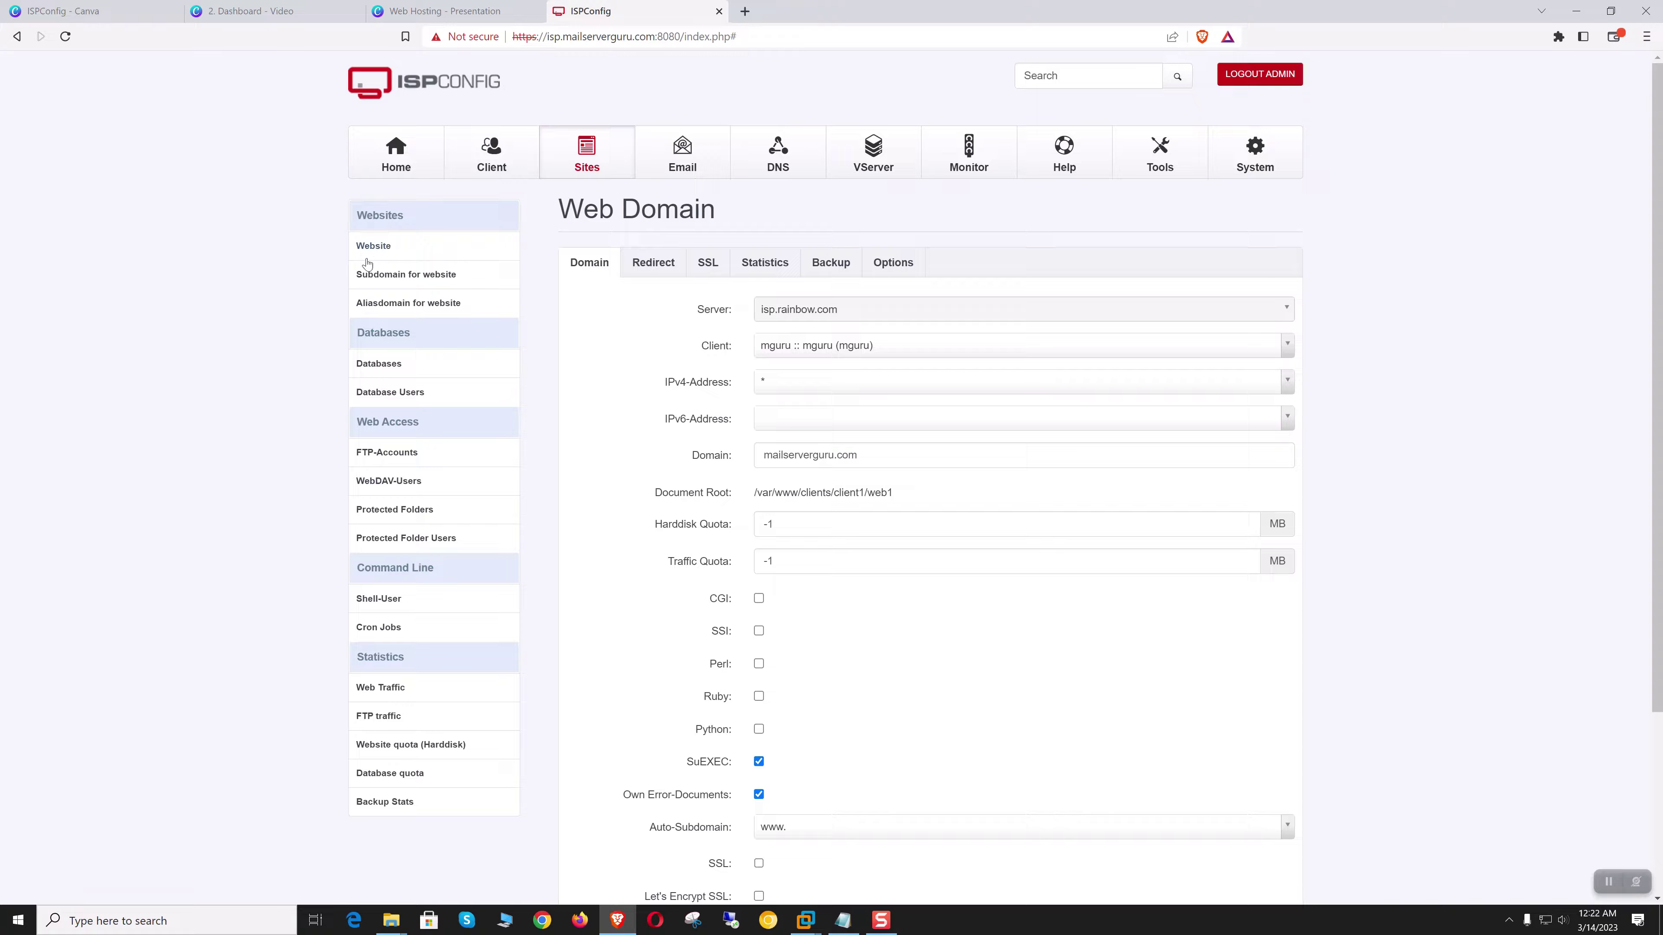
Step: In Email, view the domain, domain alias, mailbox, alias, forward and mailing list pages
left_click(690, 154)
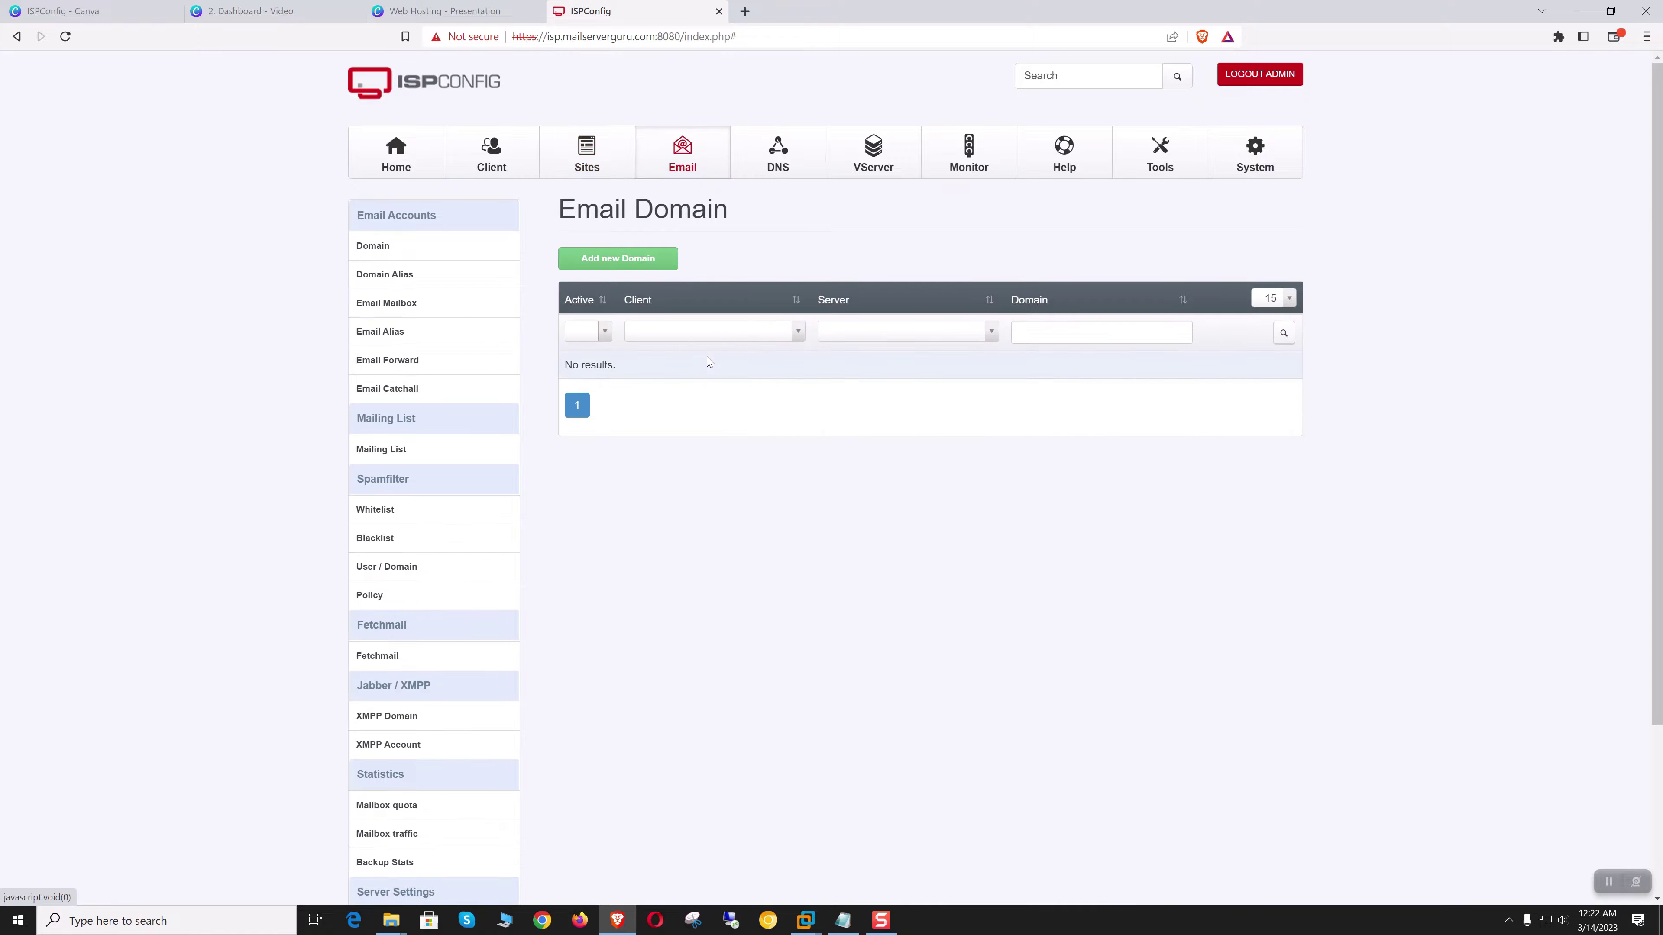
left_click(384, 244)
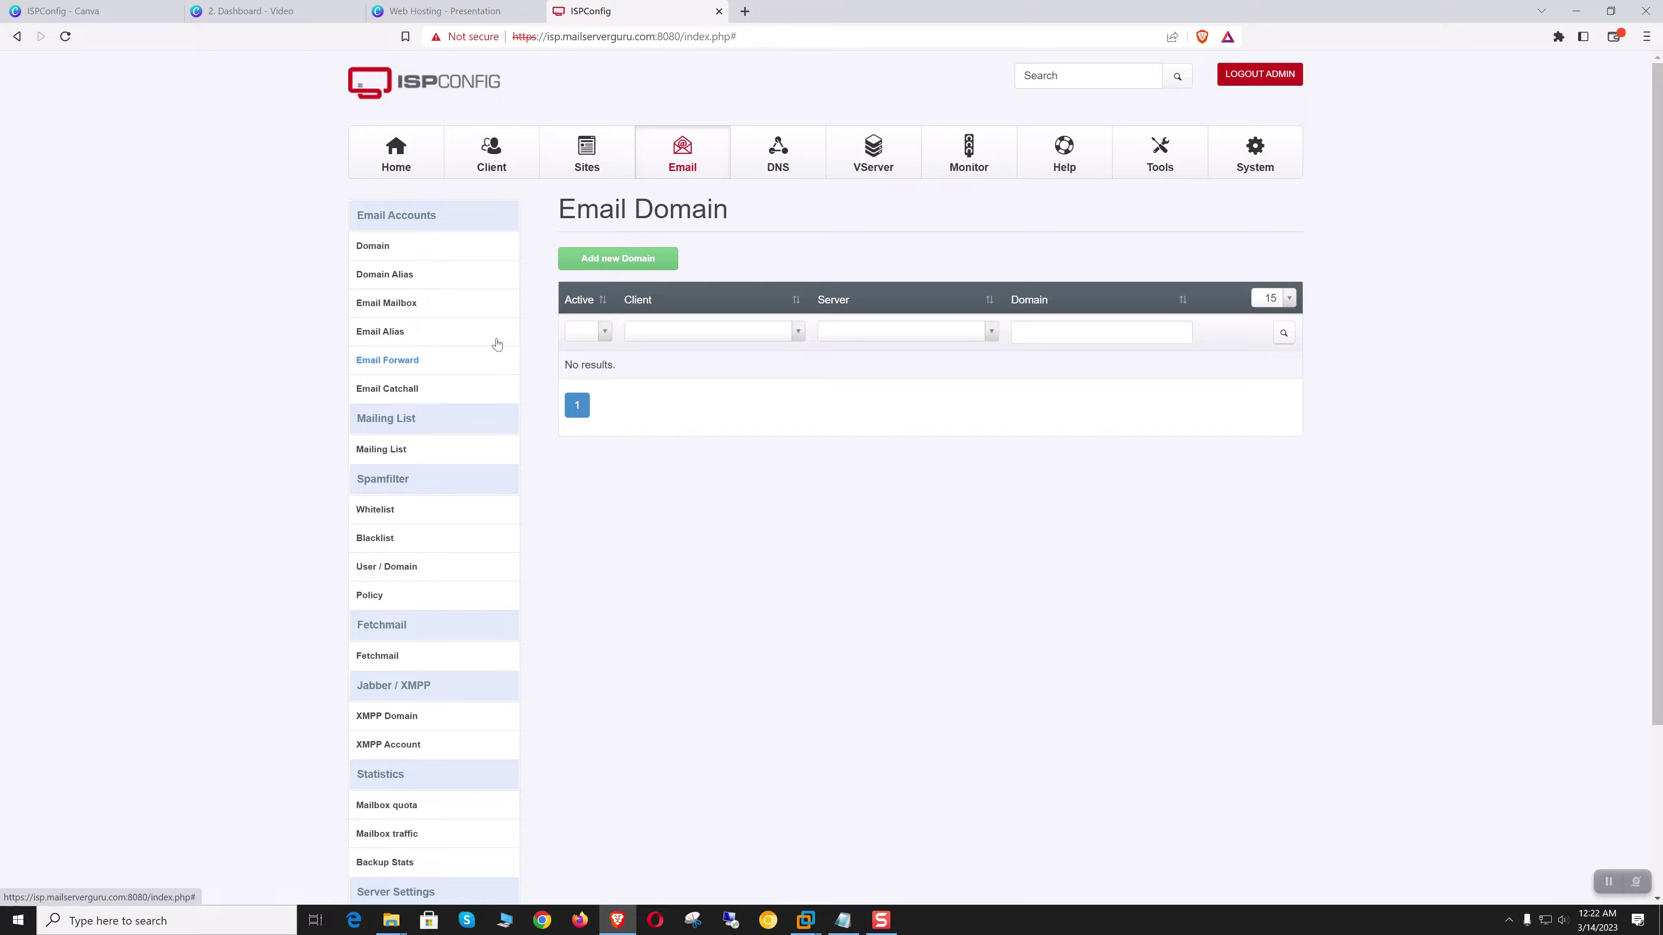
left_click(391, 278)
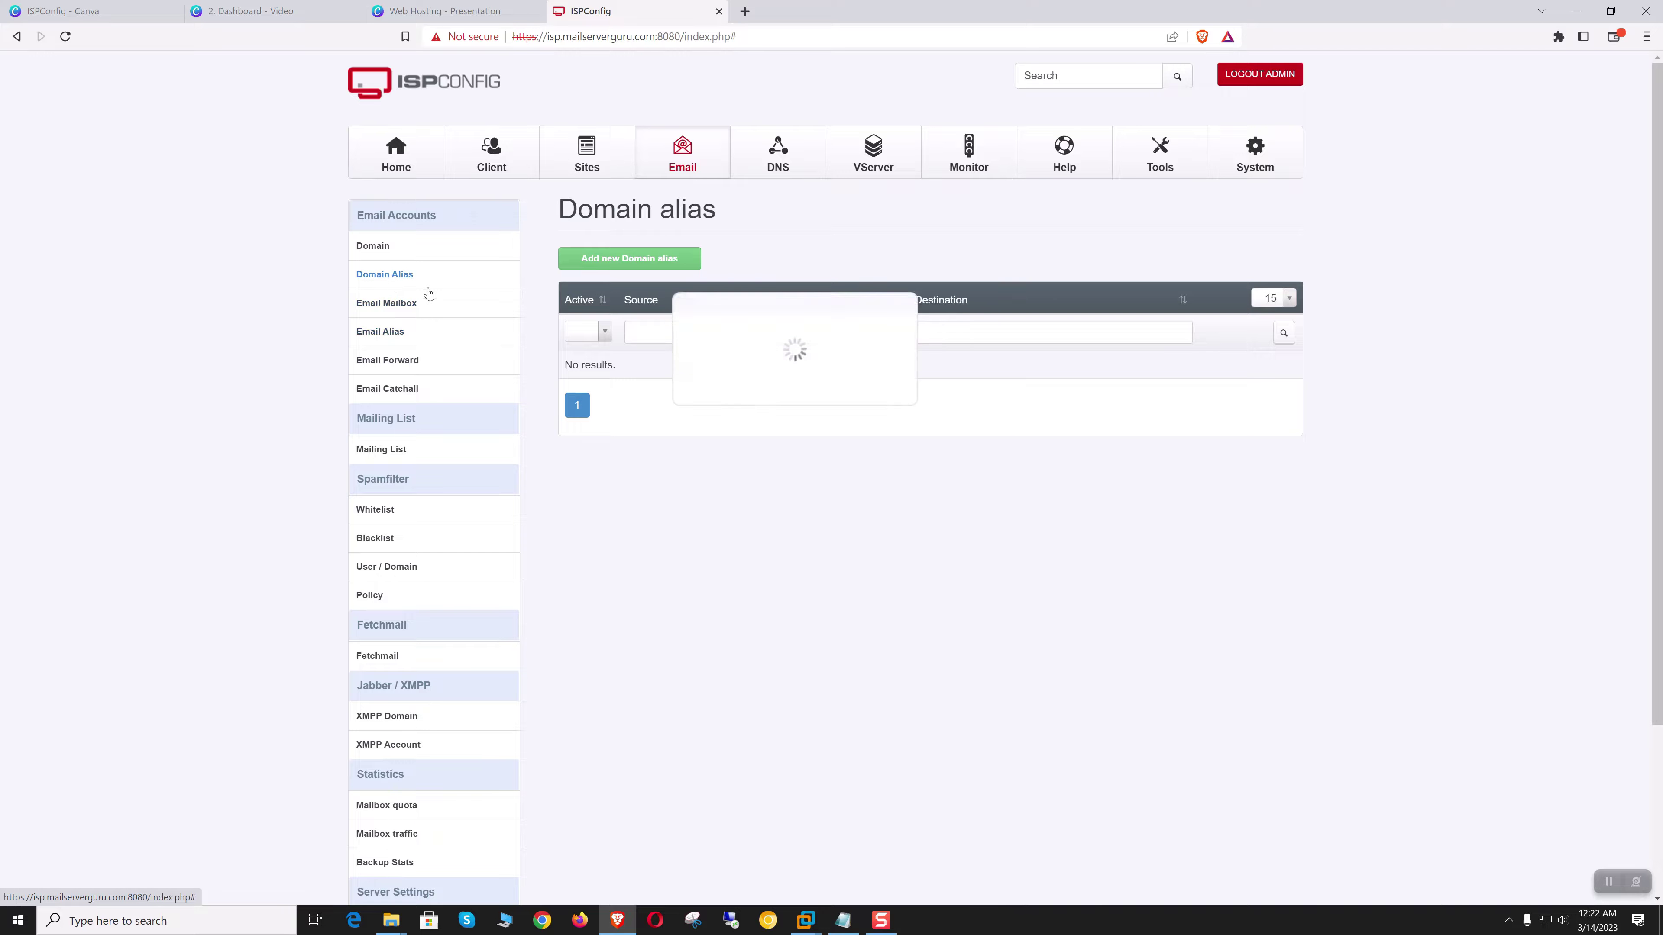
left_click(396, 303)
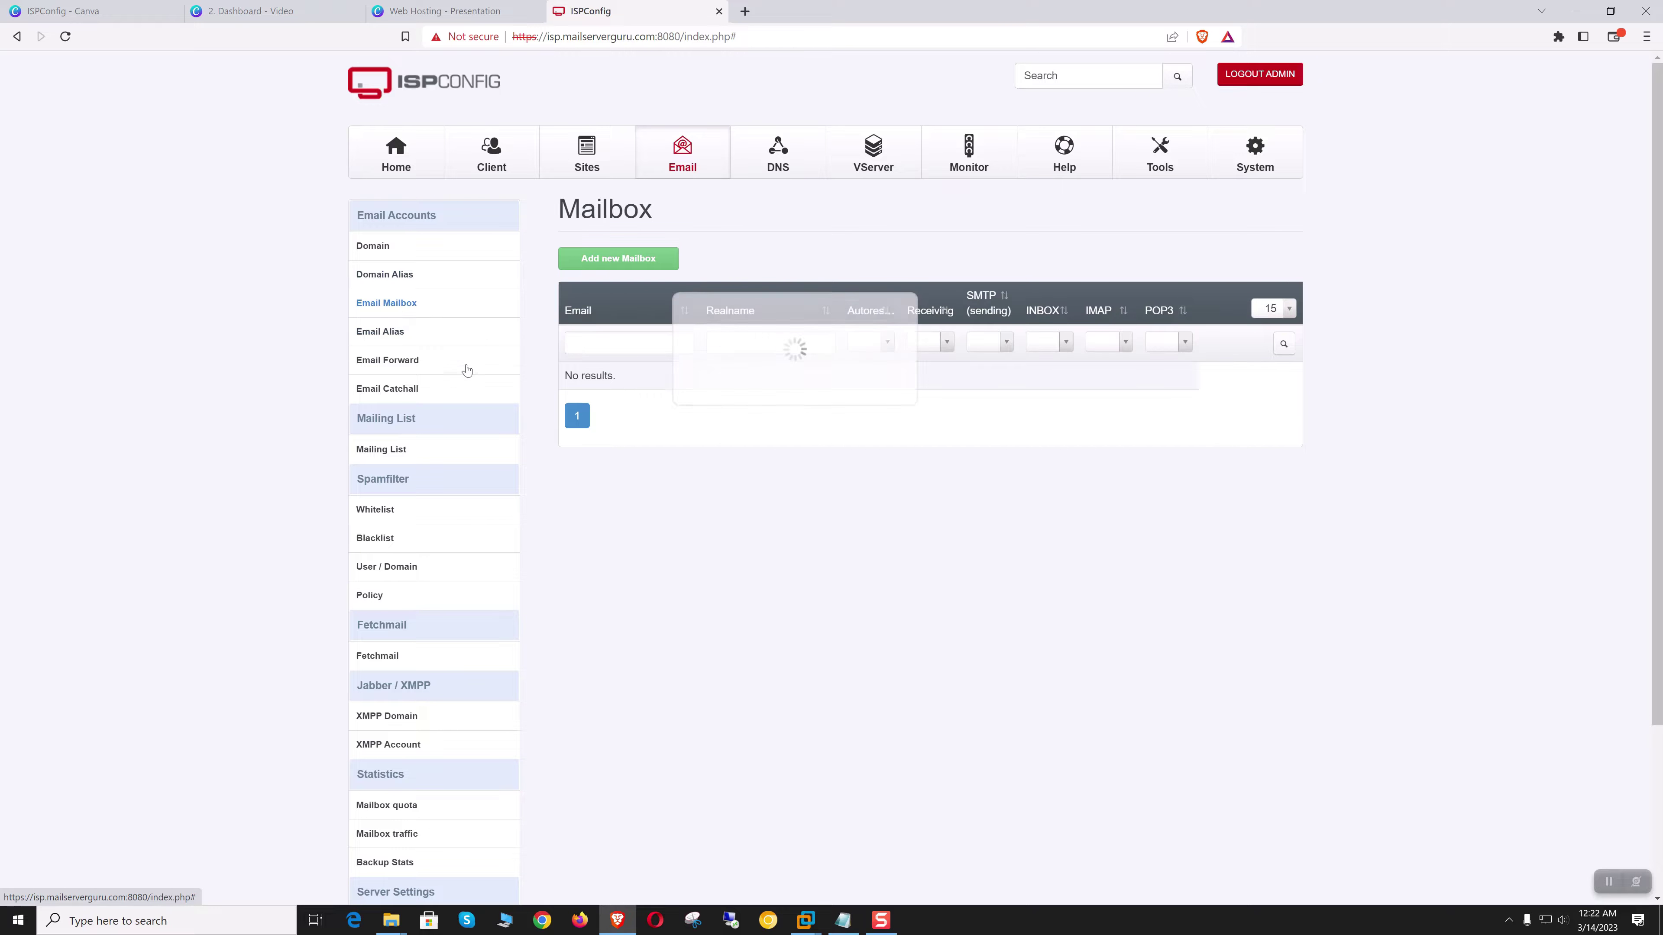
left_click(385, 333)
left_click(393, 362)
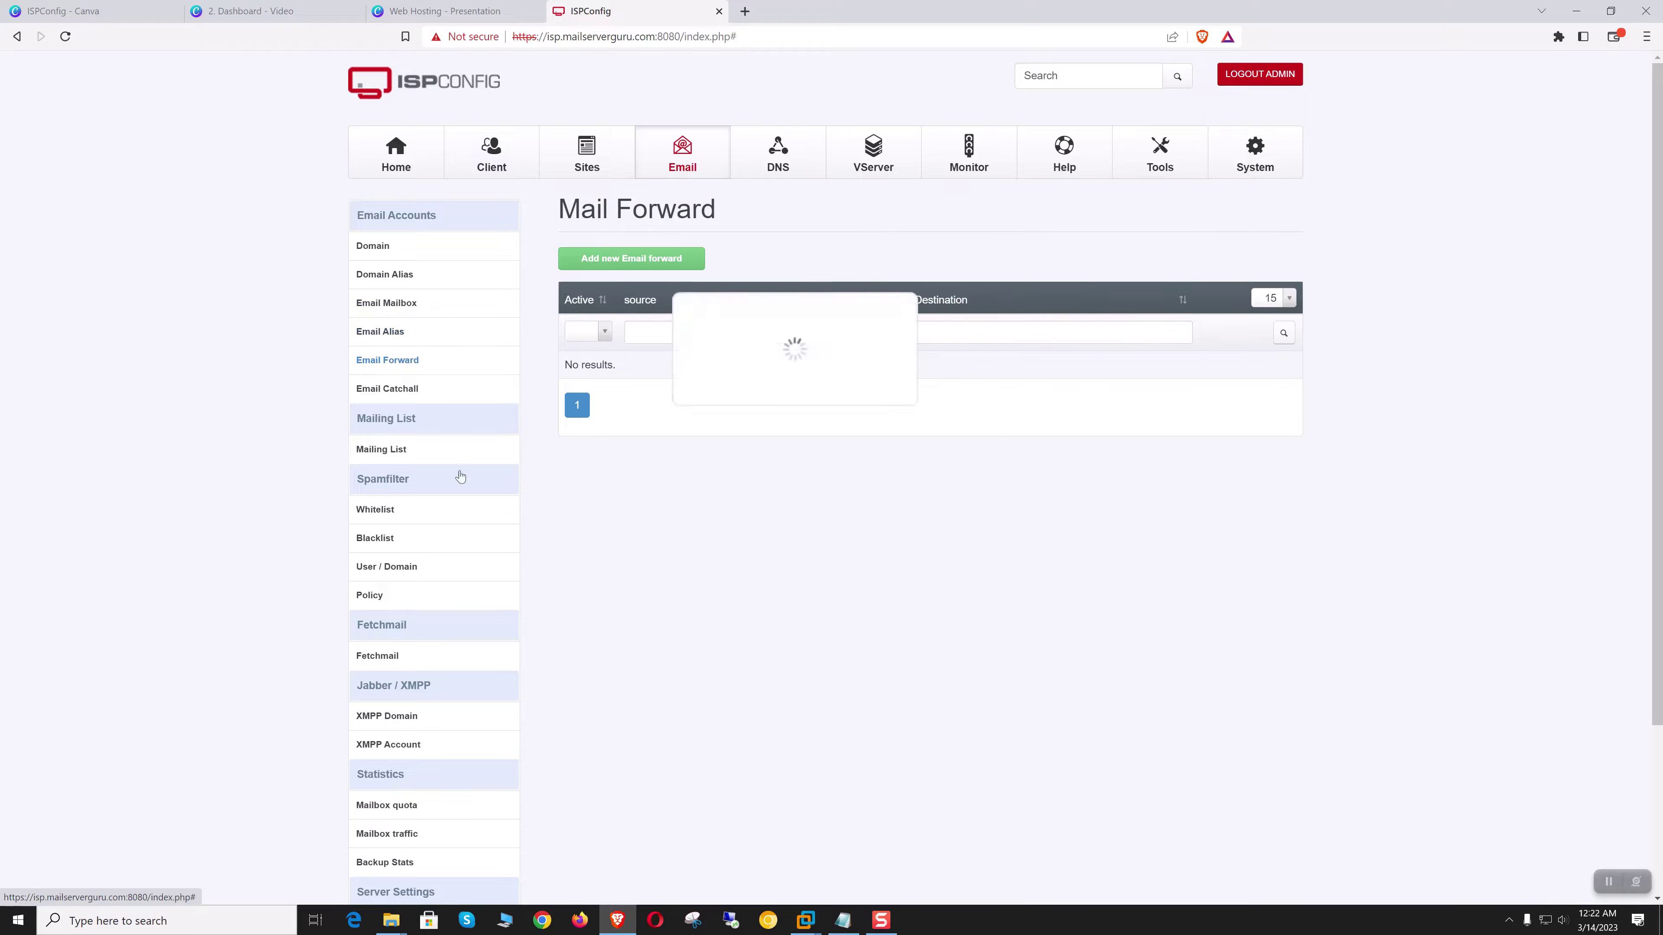
left_click(390, 452)
Step: View the spamfilter whitelist, fetchmail accounts, mailbox quota and Postfix email whitelist pages
left_click(386, 509)
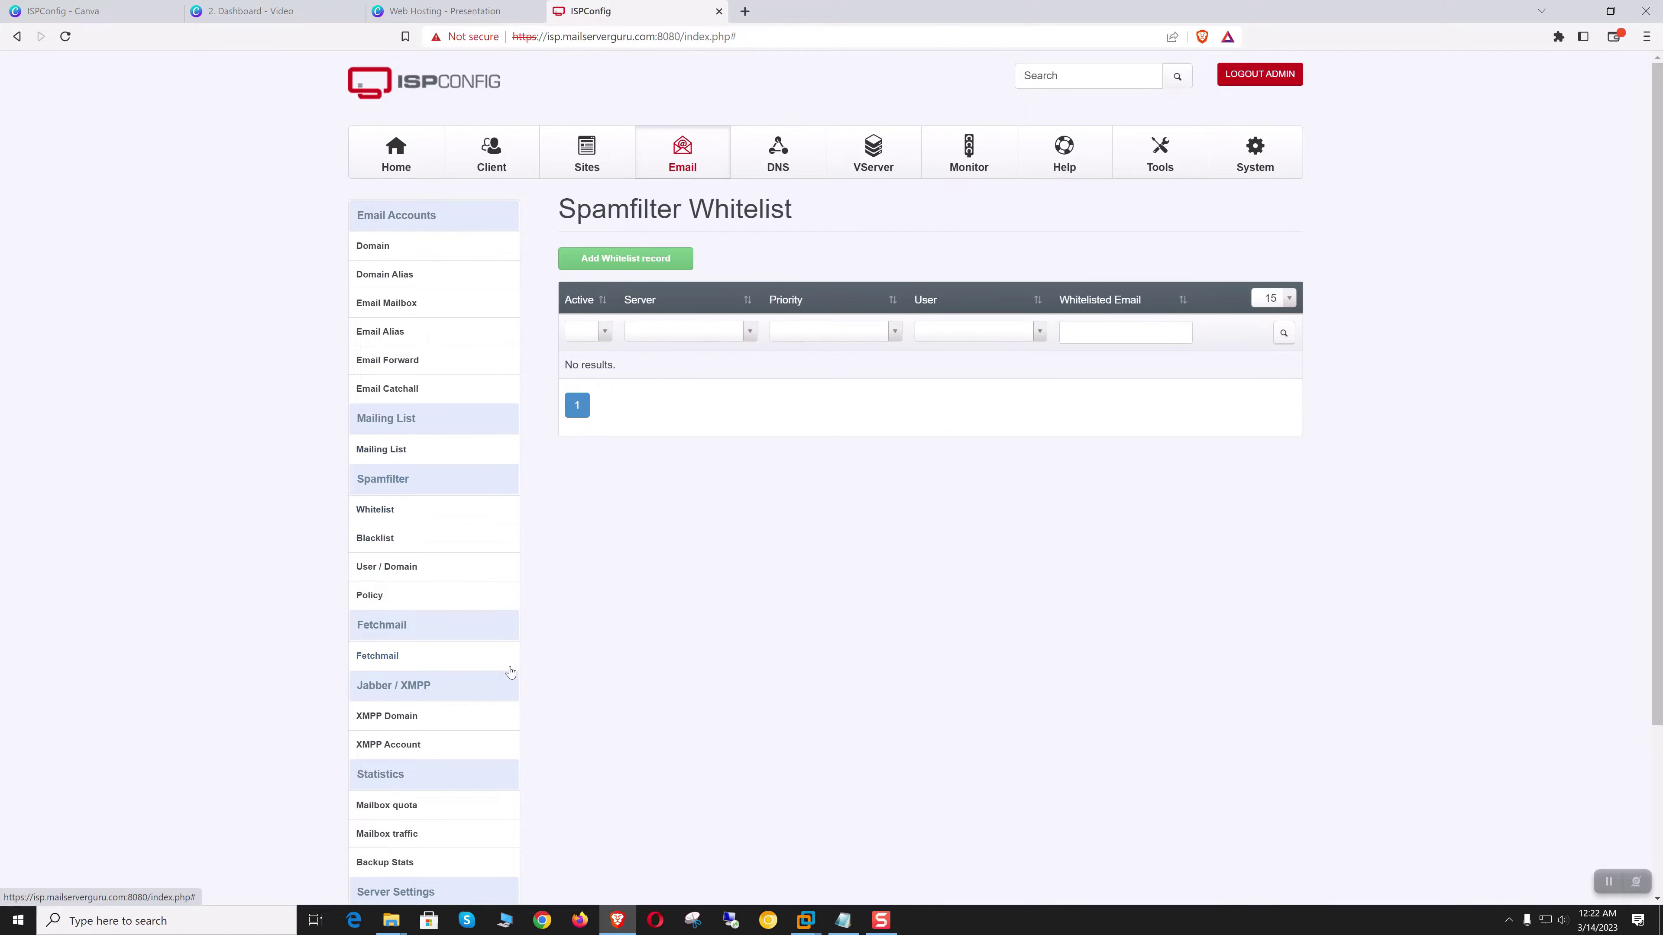
scroll(510, 671, "down", 3)
left_click(386, 446)
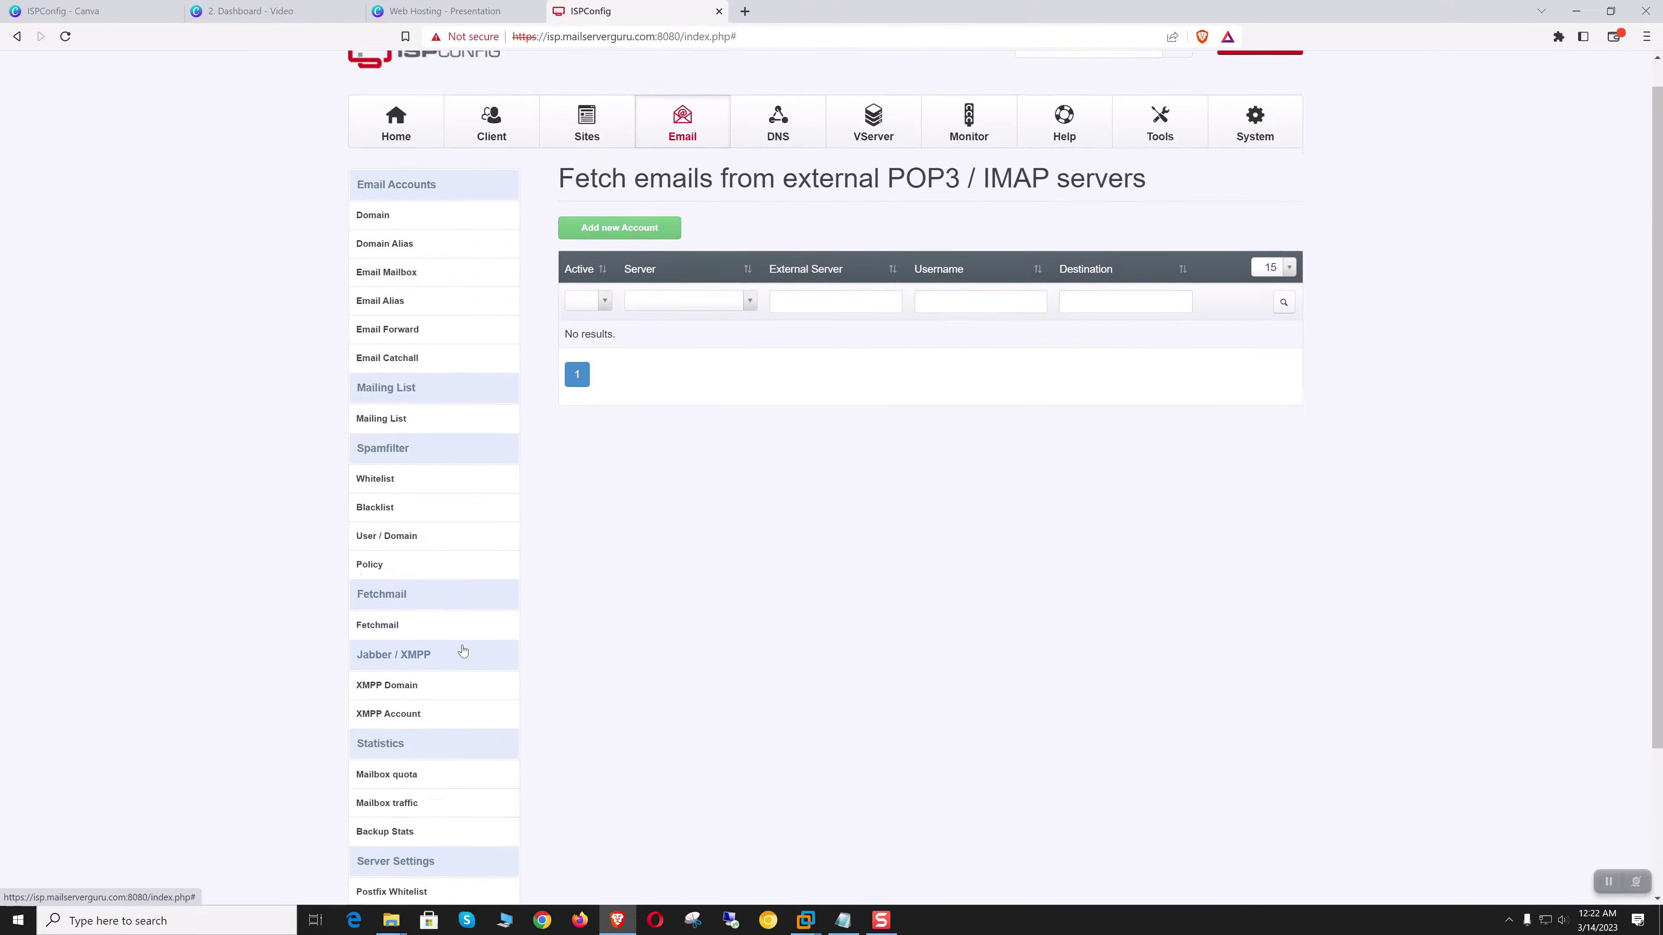
scroll(464, 648, "down", 3)
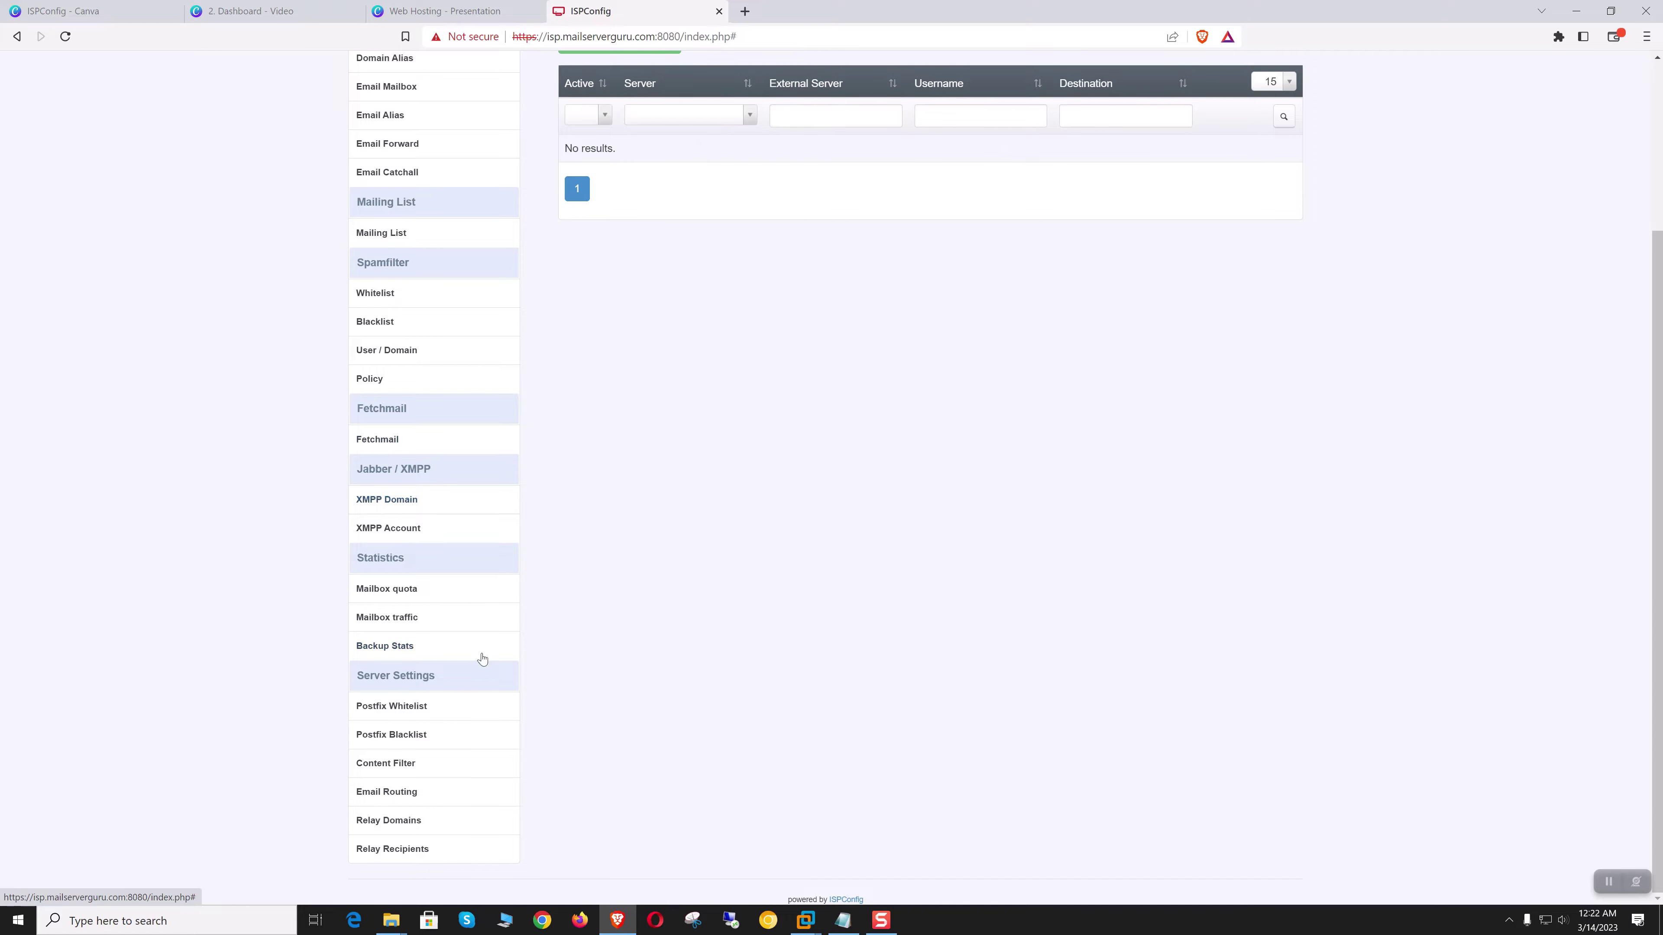
left_click(392, 588)
scroll(562, 721, "down", 3)
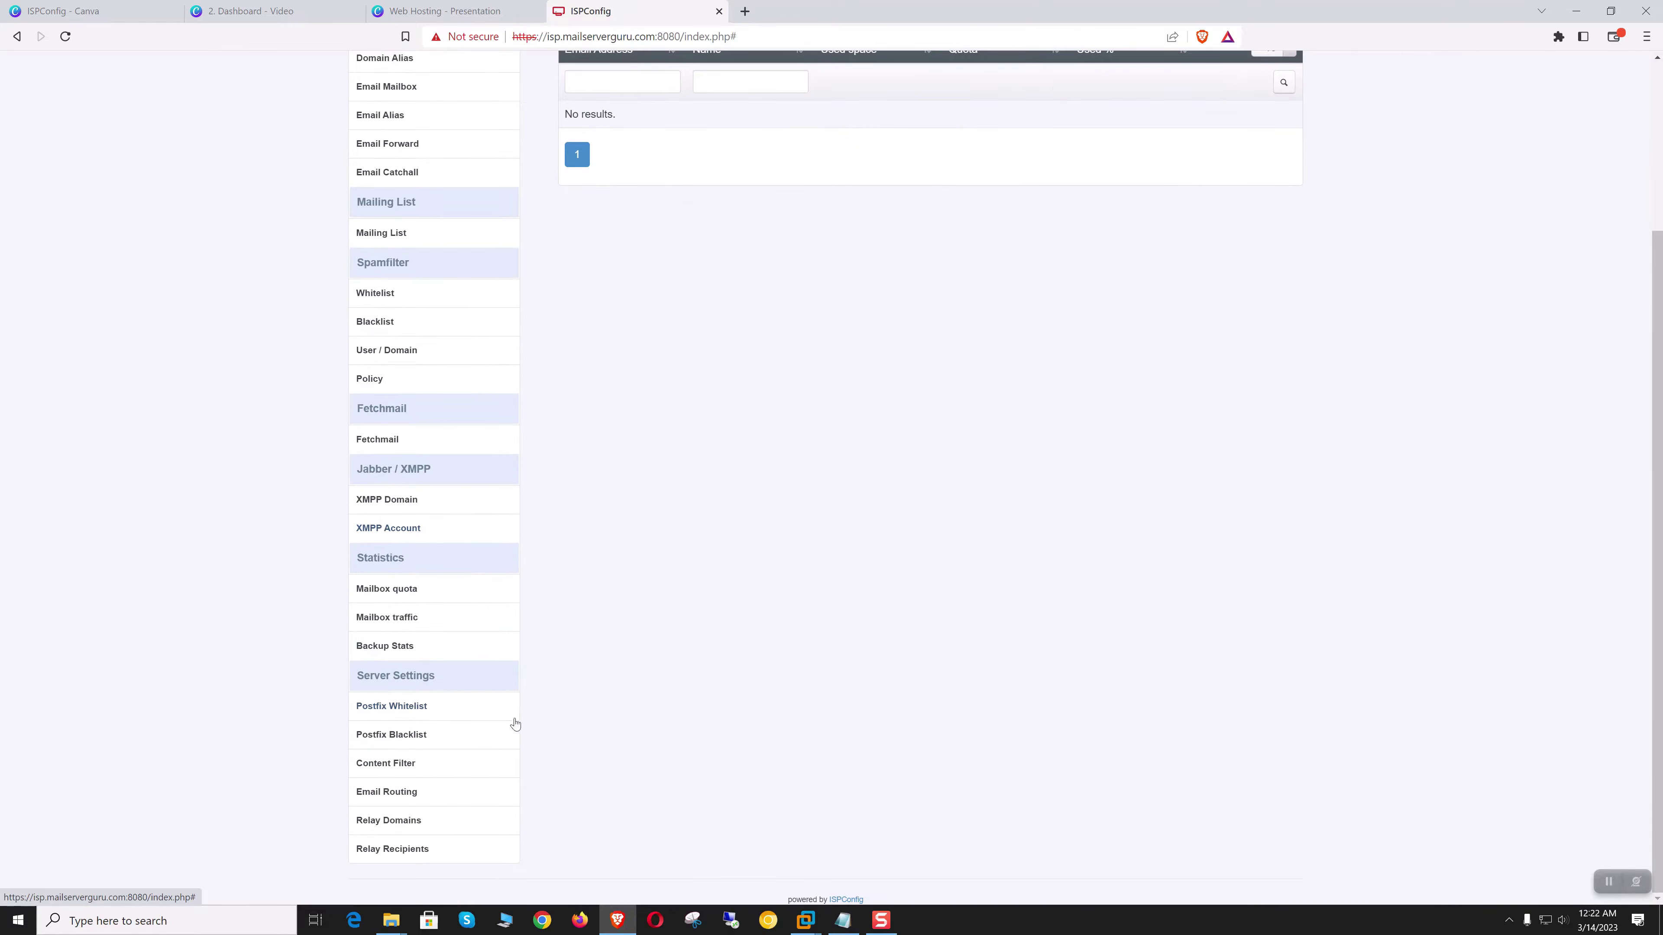
left_click(422, 712)
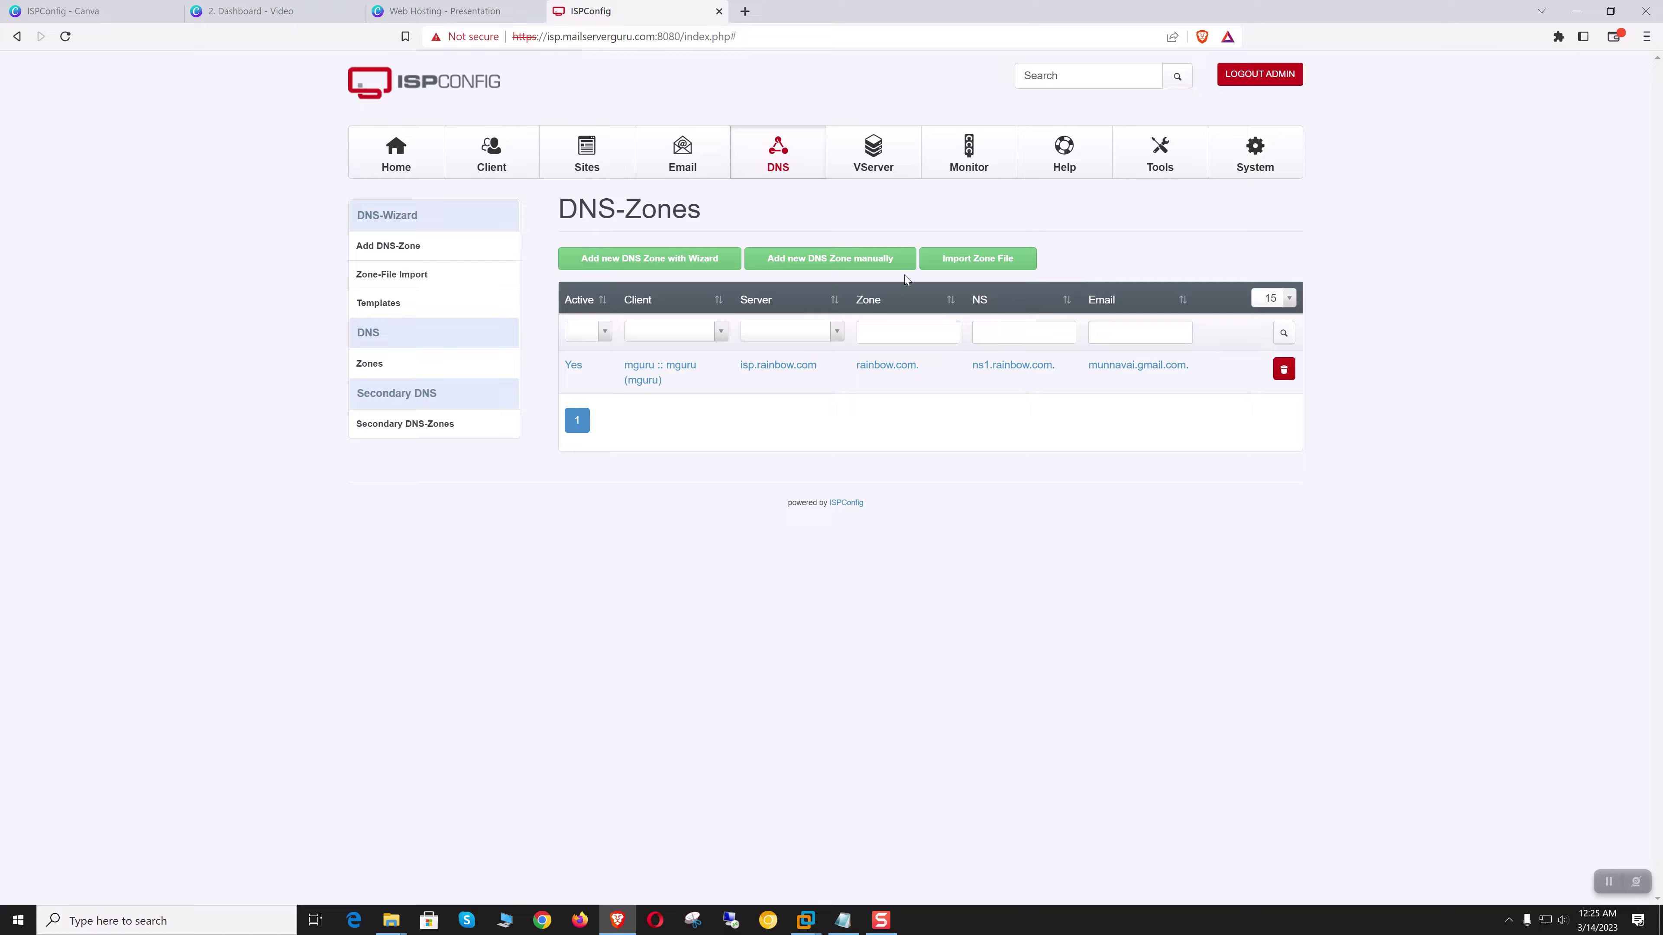
Step: View the rainbow.com zone records, DNS wizard templates, then the empty Secondary DNS-Zones list
left_click(765, 365)
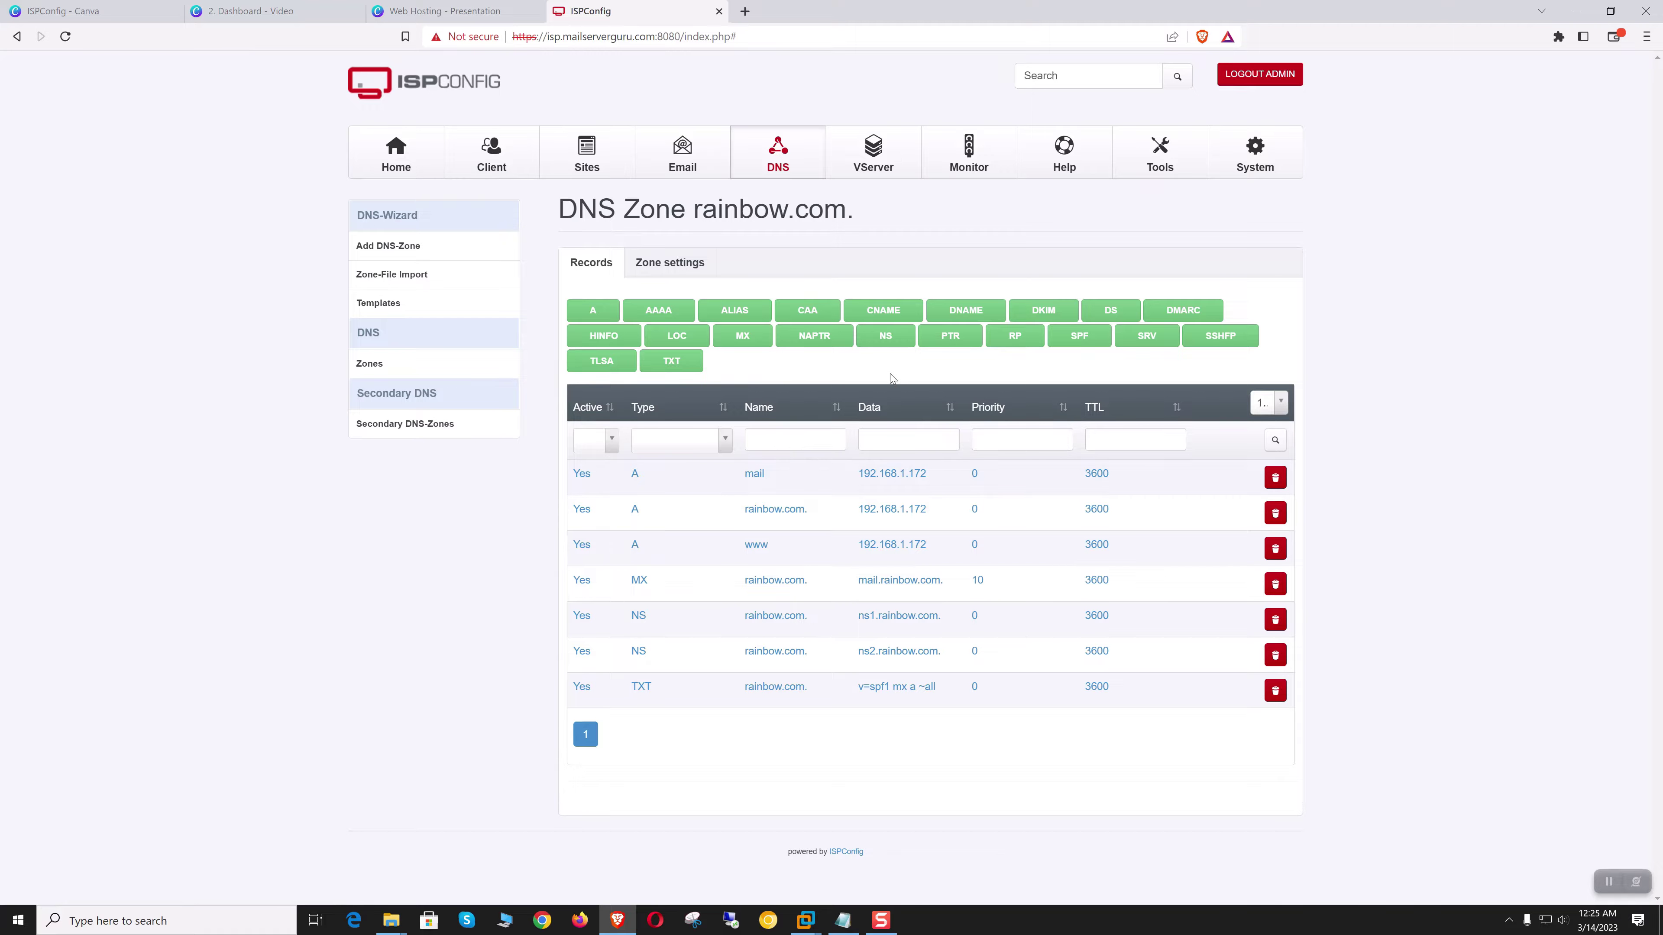
left_click(384, 309)
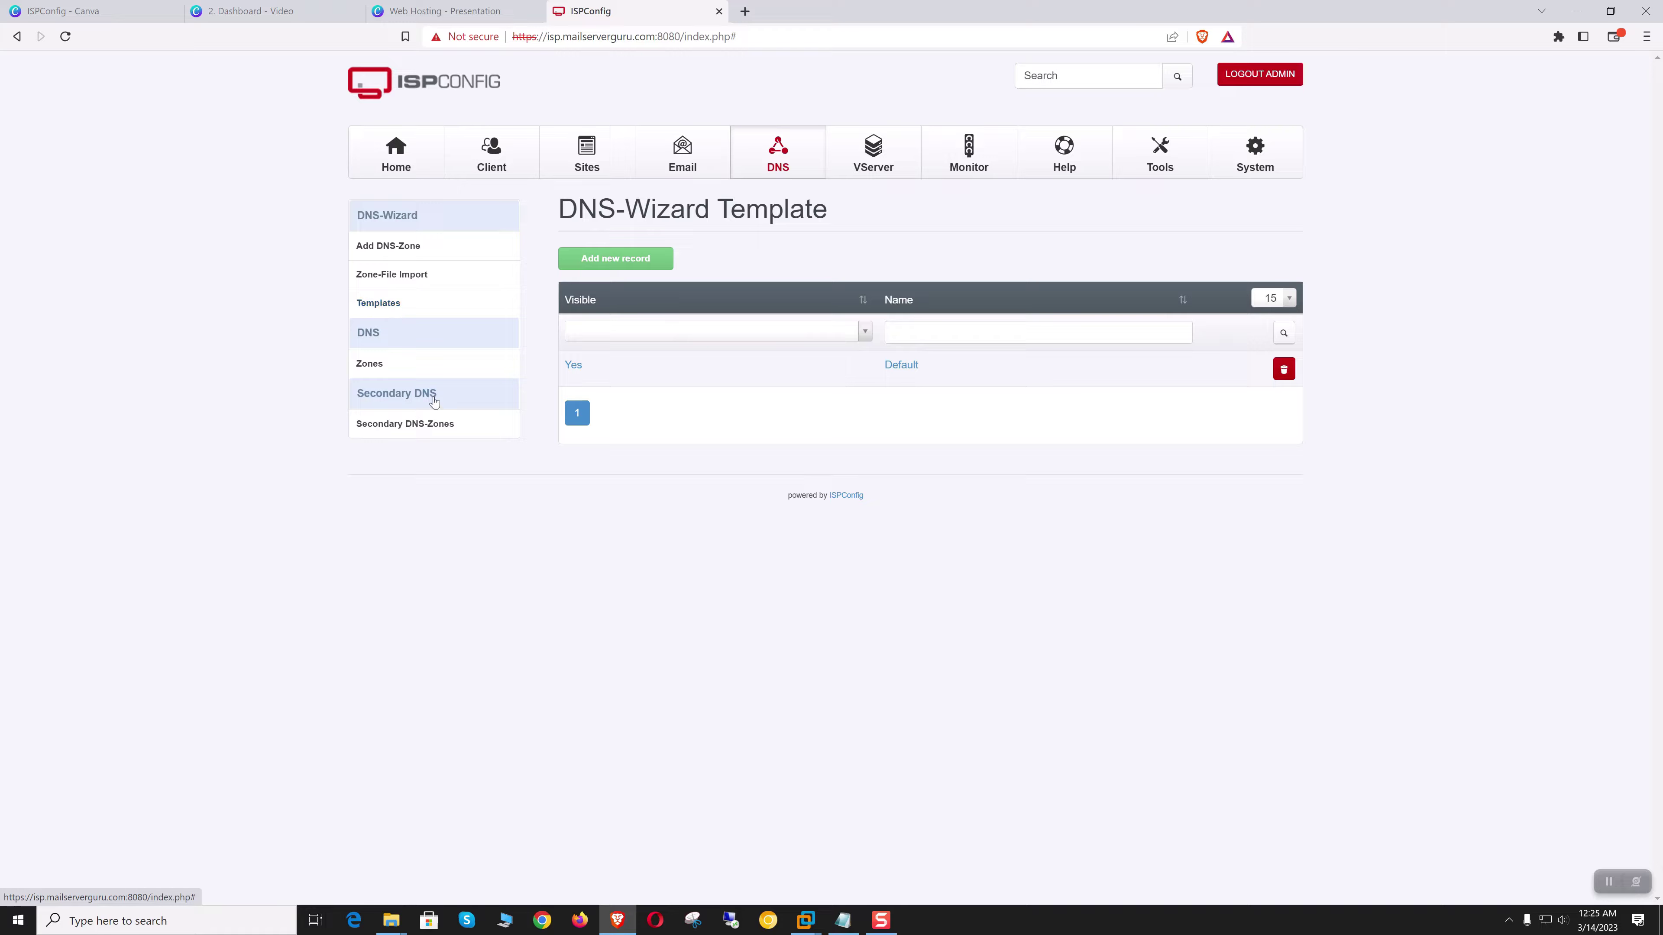
left_click(371, 366)
left_click(419, 426)
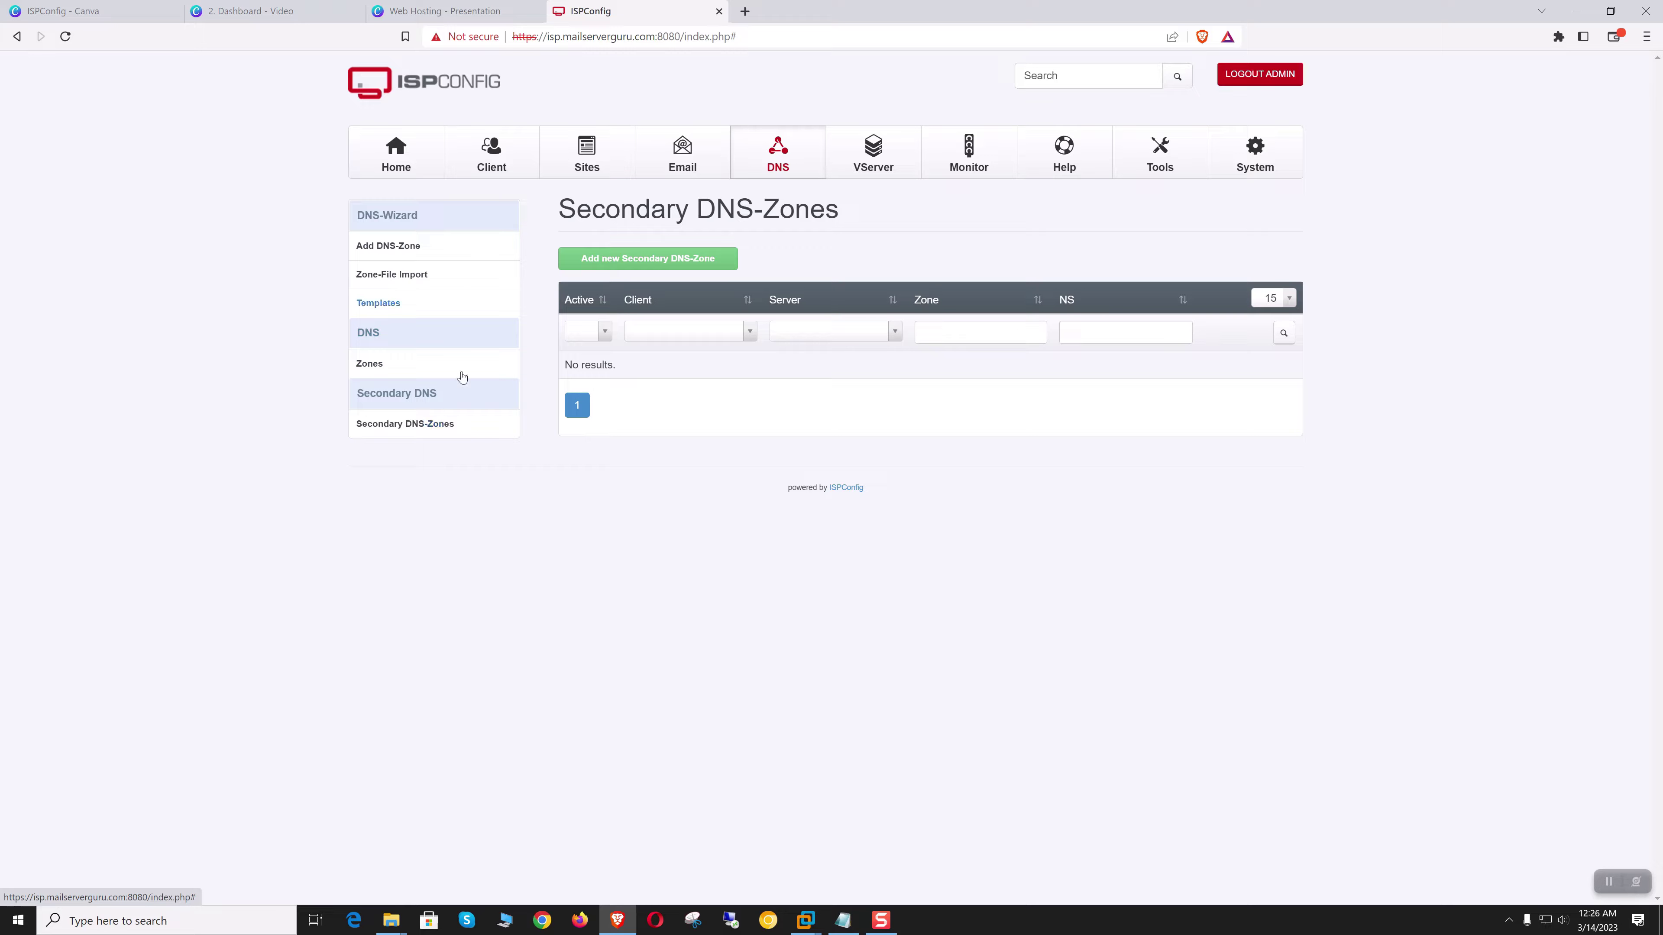
Step: Open the VServer module to see its empty OpenVZ virtual server list
left_click(865, 159)
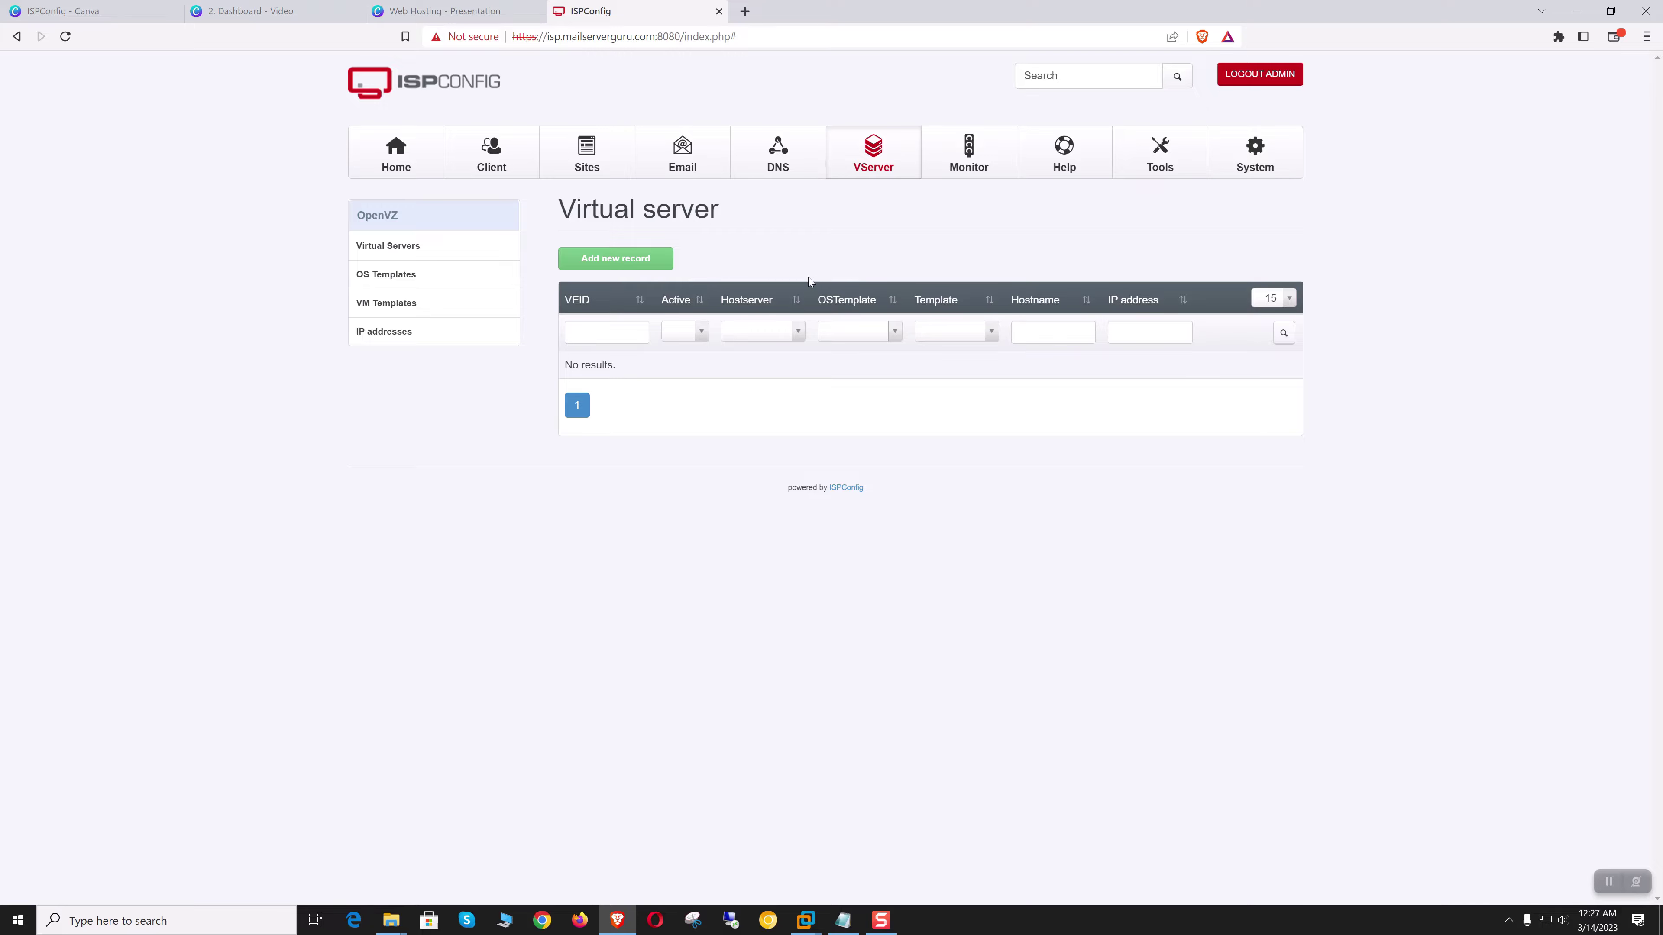
Step: Review the Monitor system state and mail log, then open Help showing version 3.2.9p1
left_click(977, 156)
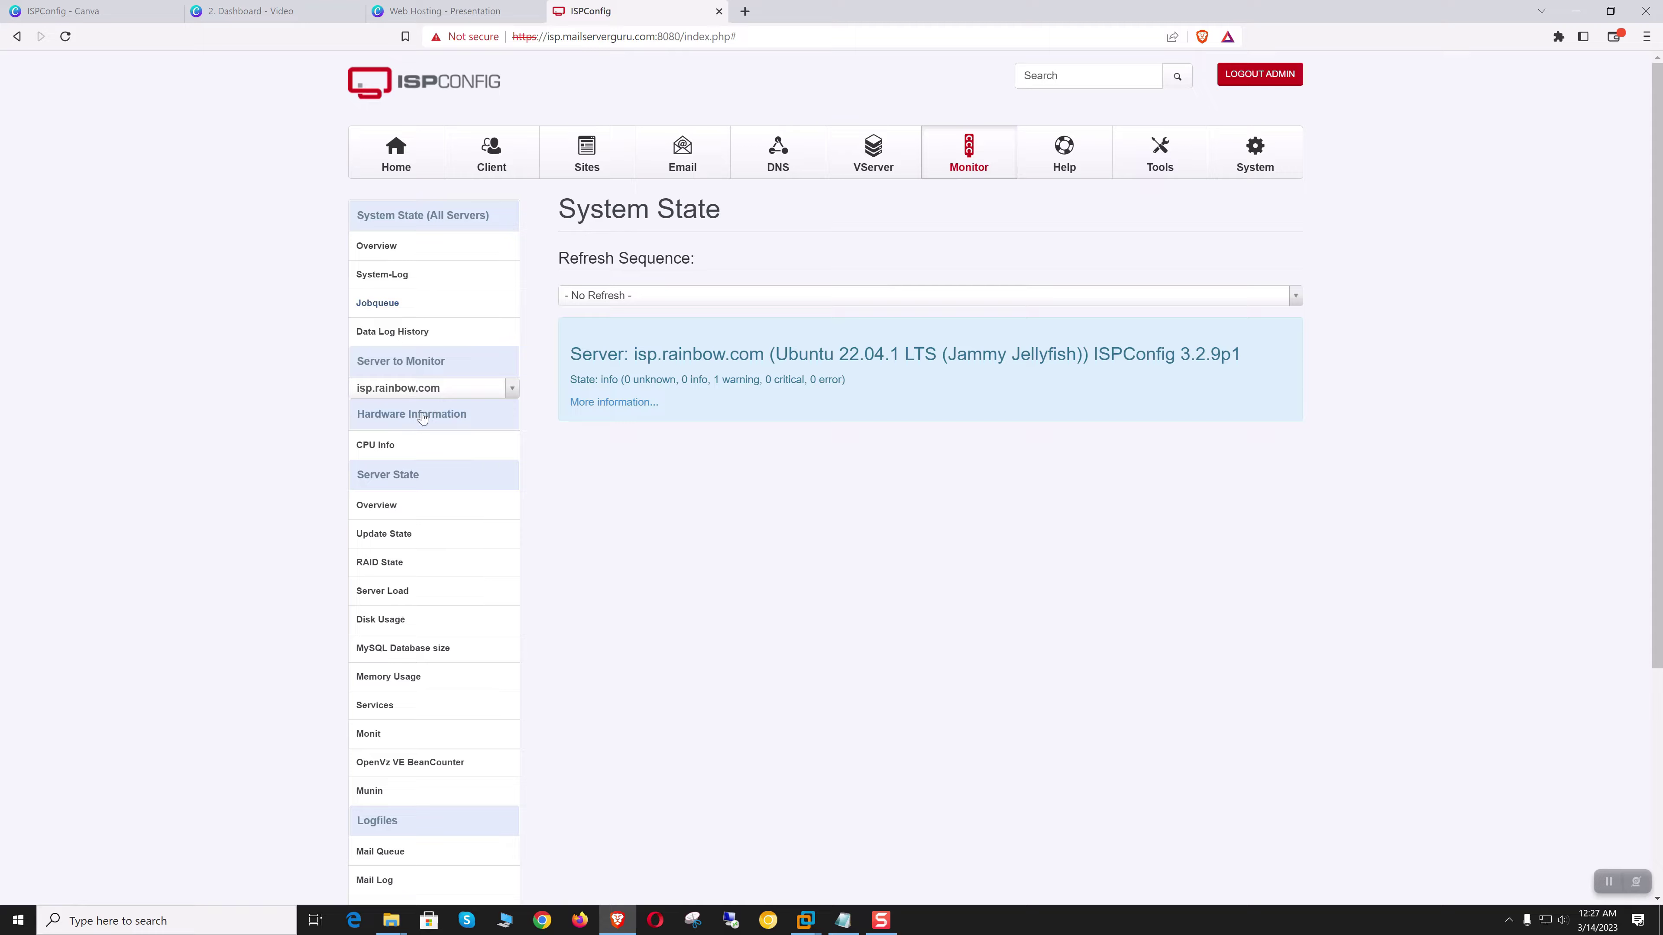
scroll(458, 498, "down", 3)
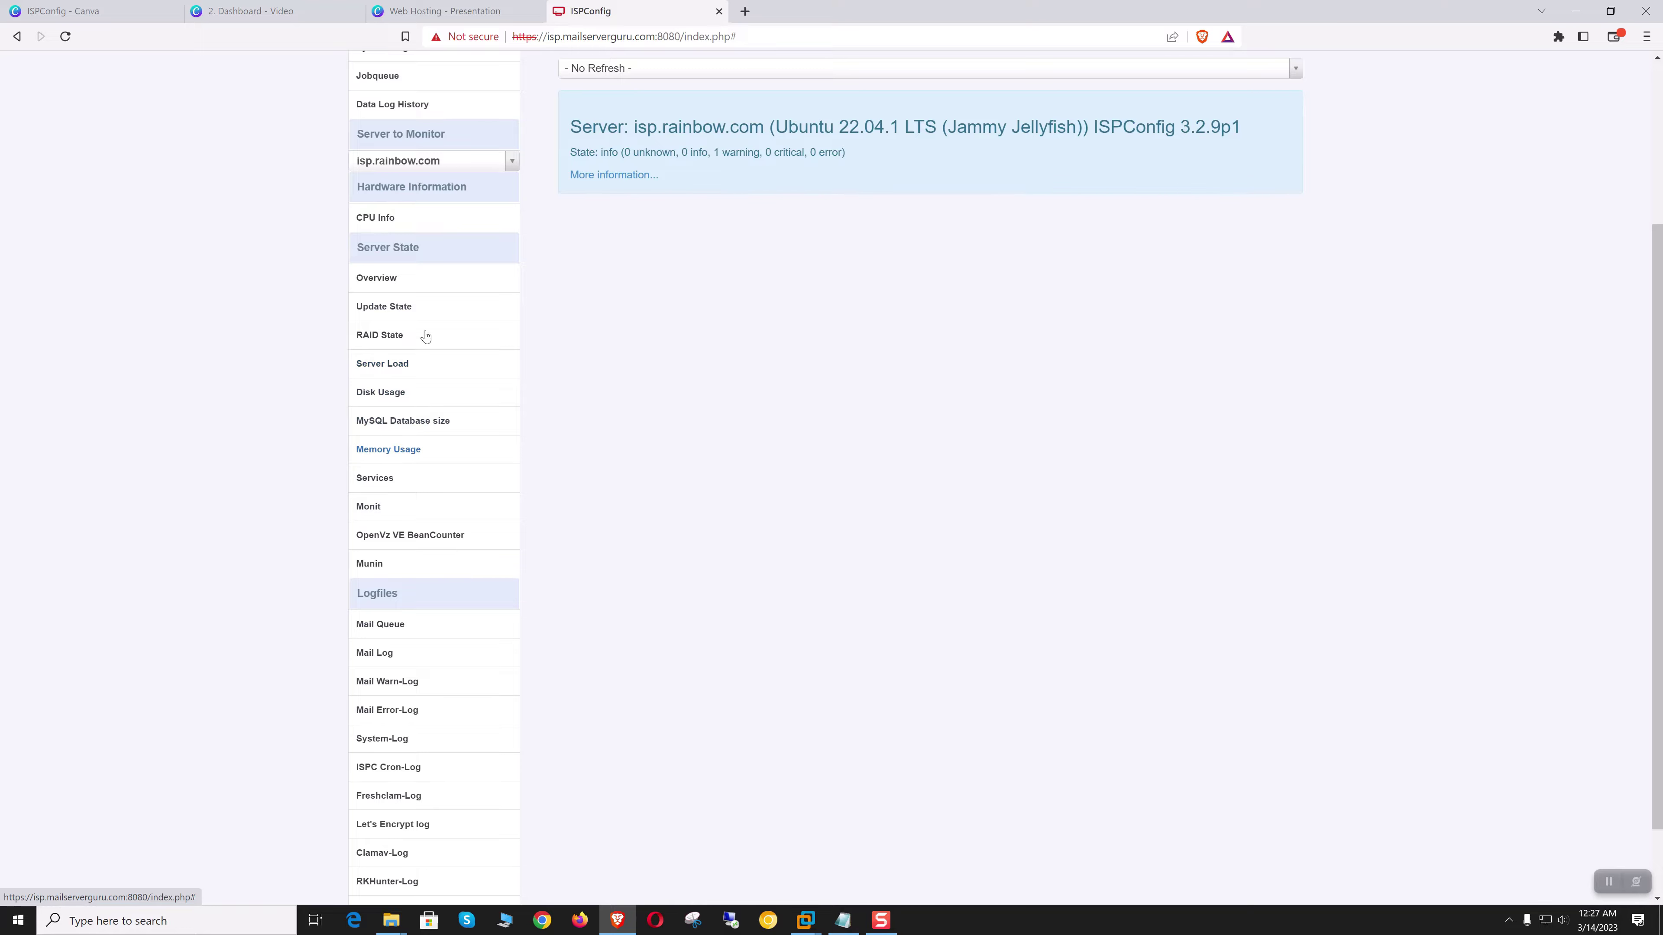
scroll(417, 423, "up", 2)
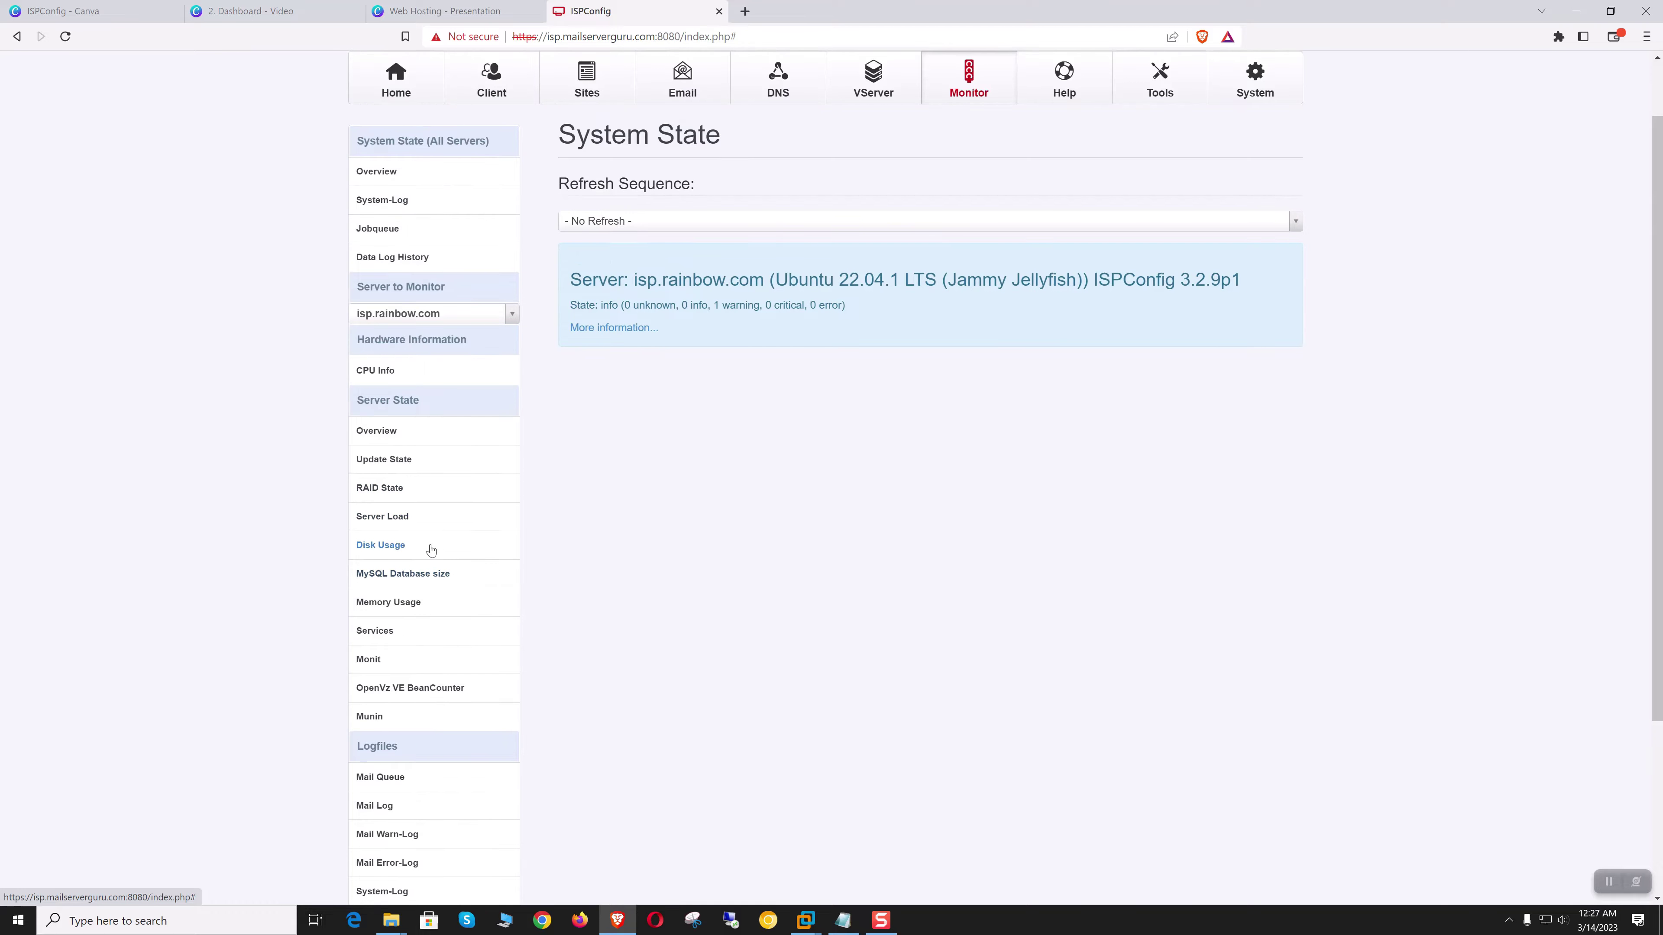
scroll(432, 551, "up", 2)
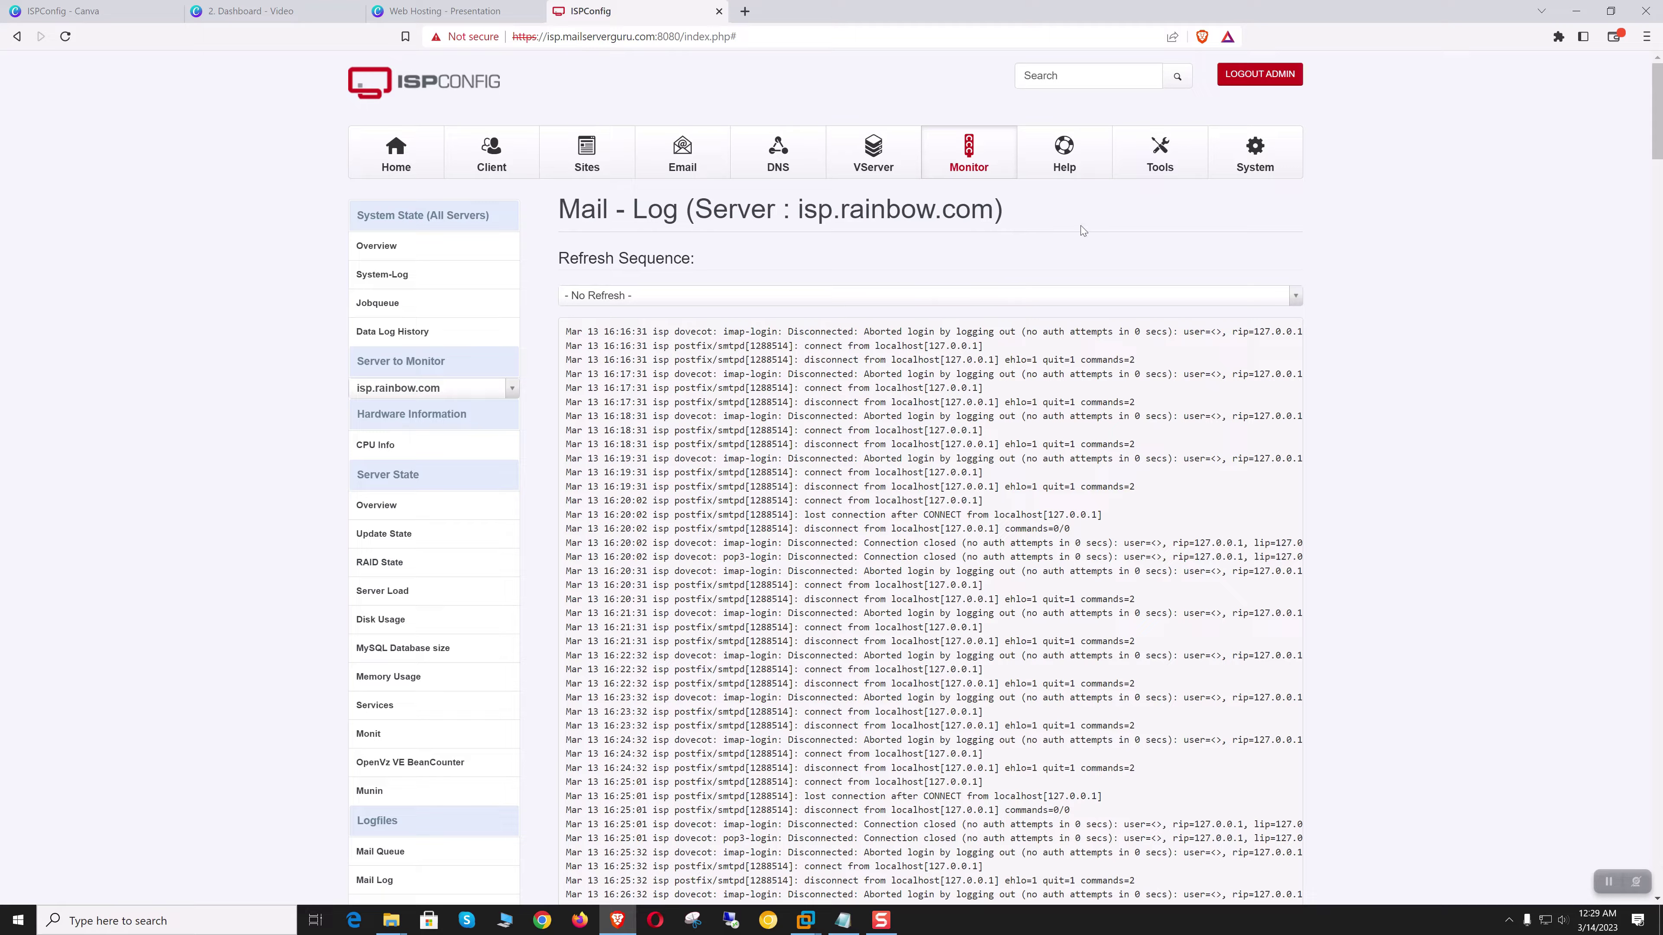
left_click(1064, 151)
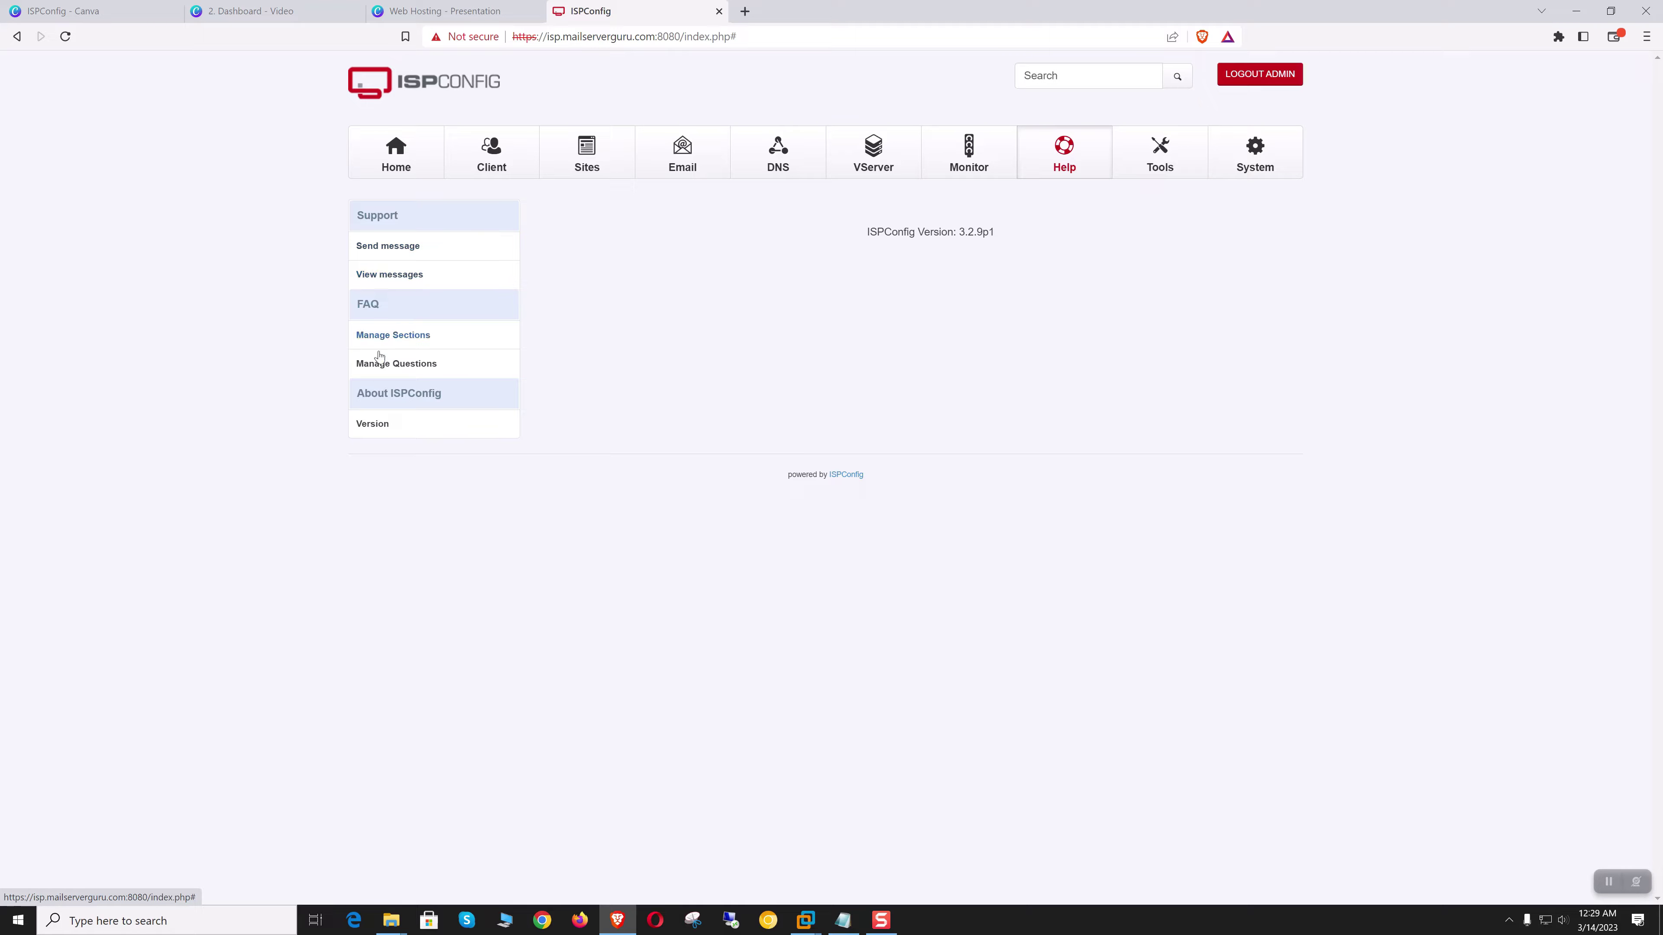
Step: In Help, view version info, FAQ sections, and the send and received support message pages
left_click(371, 427)
left_click(415, 335)
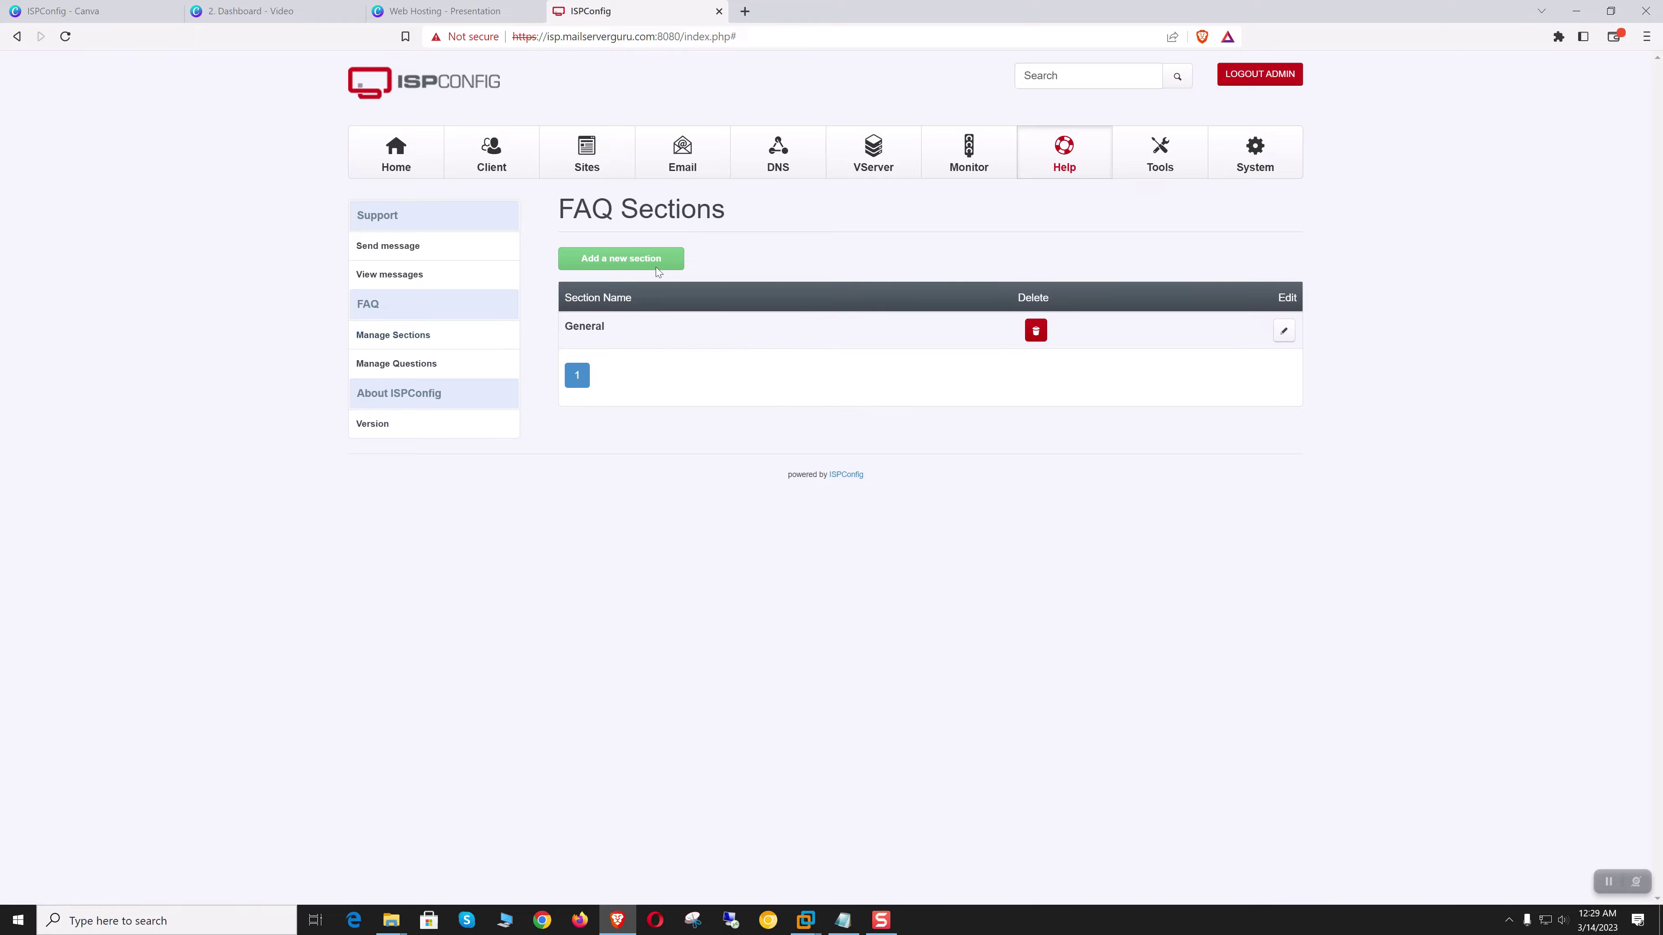
left_click(388, 247)
left_click(402, 275)
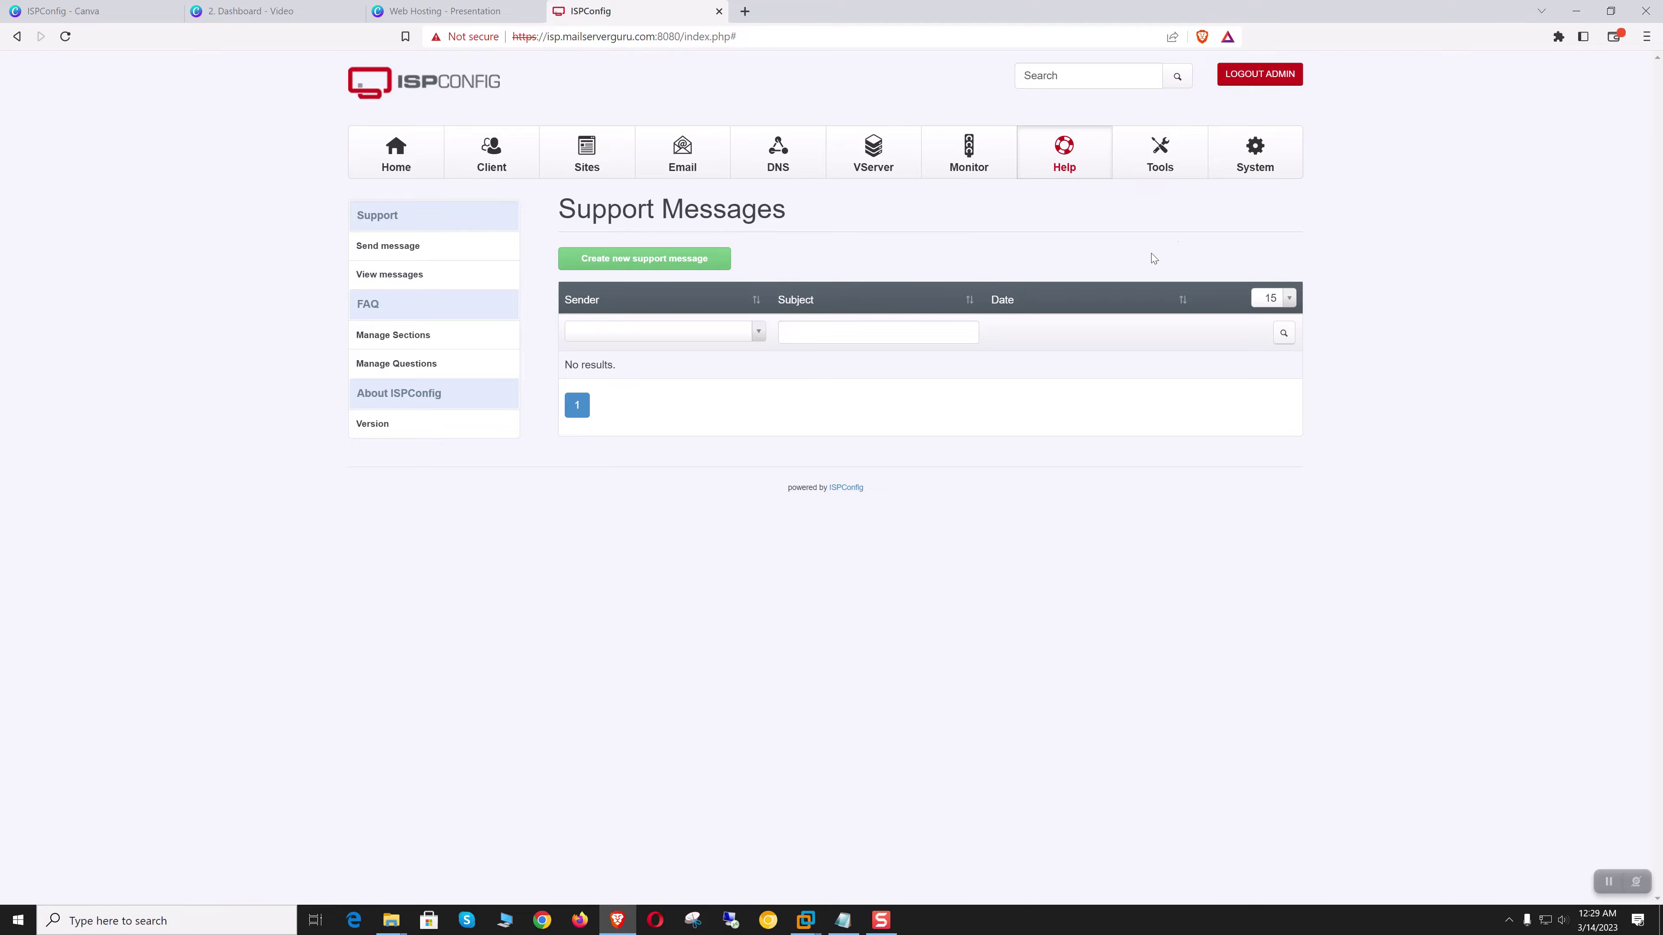
Step: In Tools, view ISPConfig 3 mail import, PowerDNS Tupa, Resync, then the admin's User Settings
left_click(1164, 177)
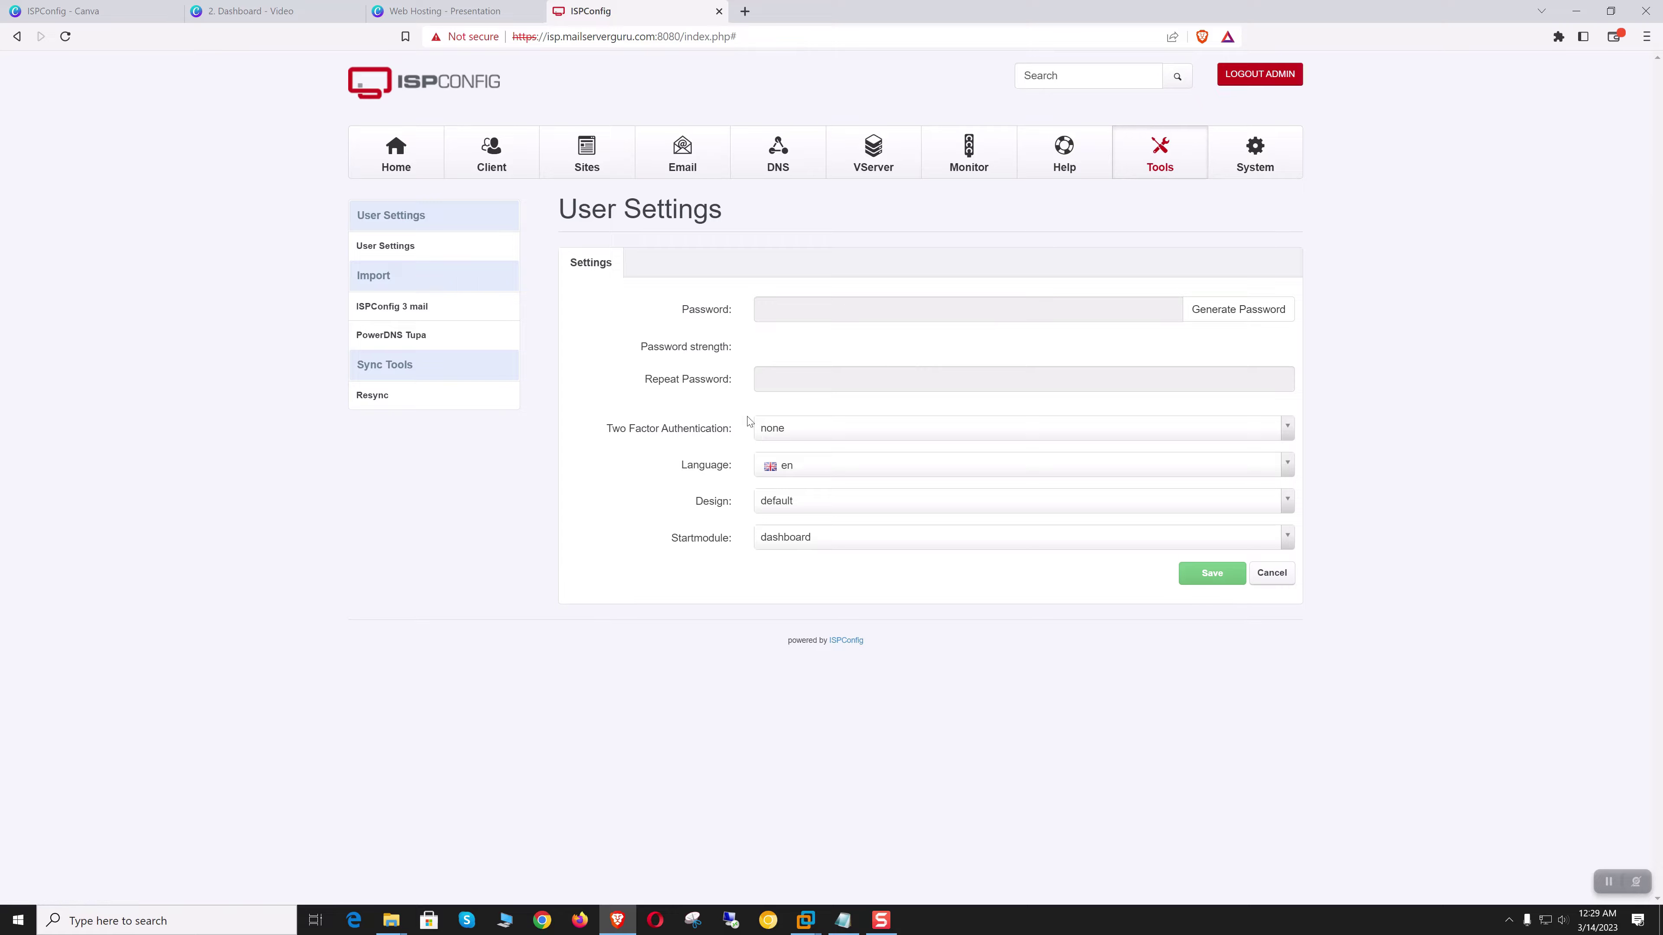
left_click(407, 314)
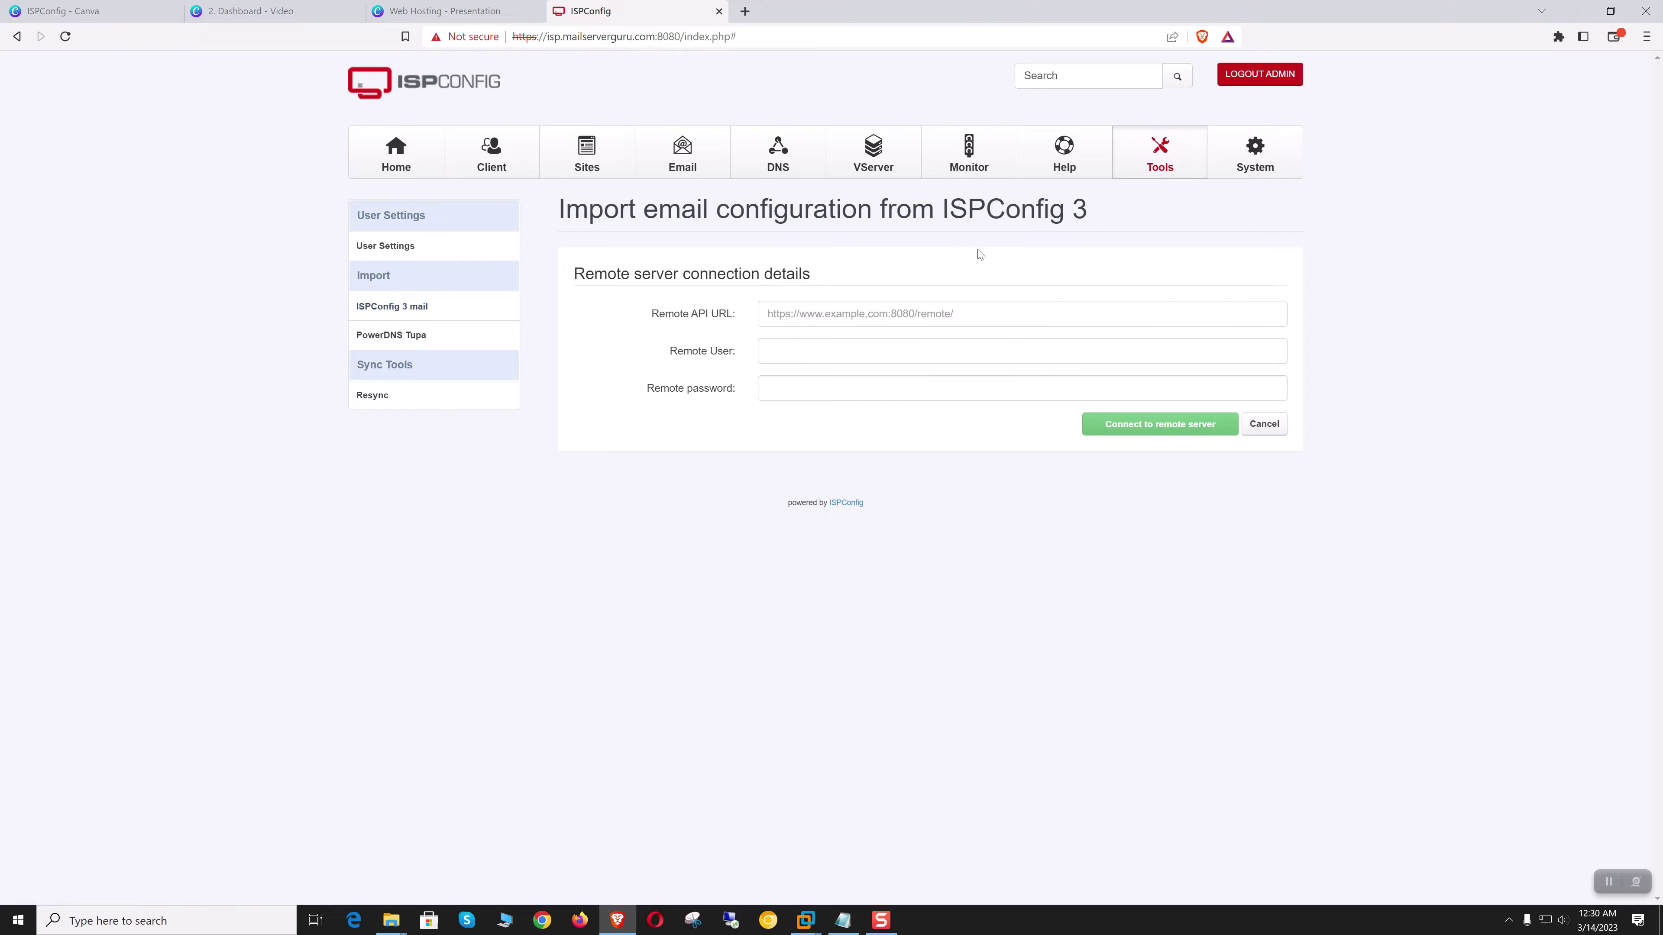
left_click(391, 335)
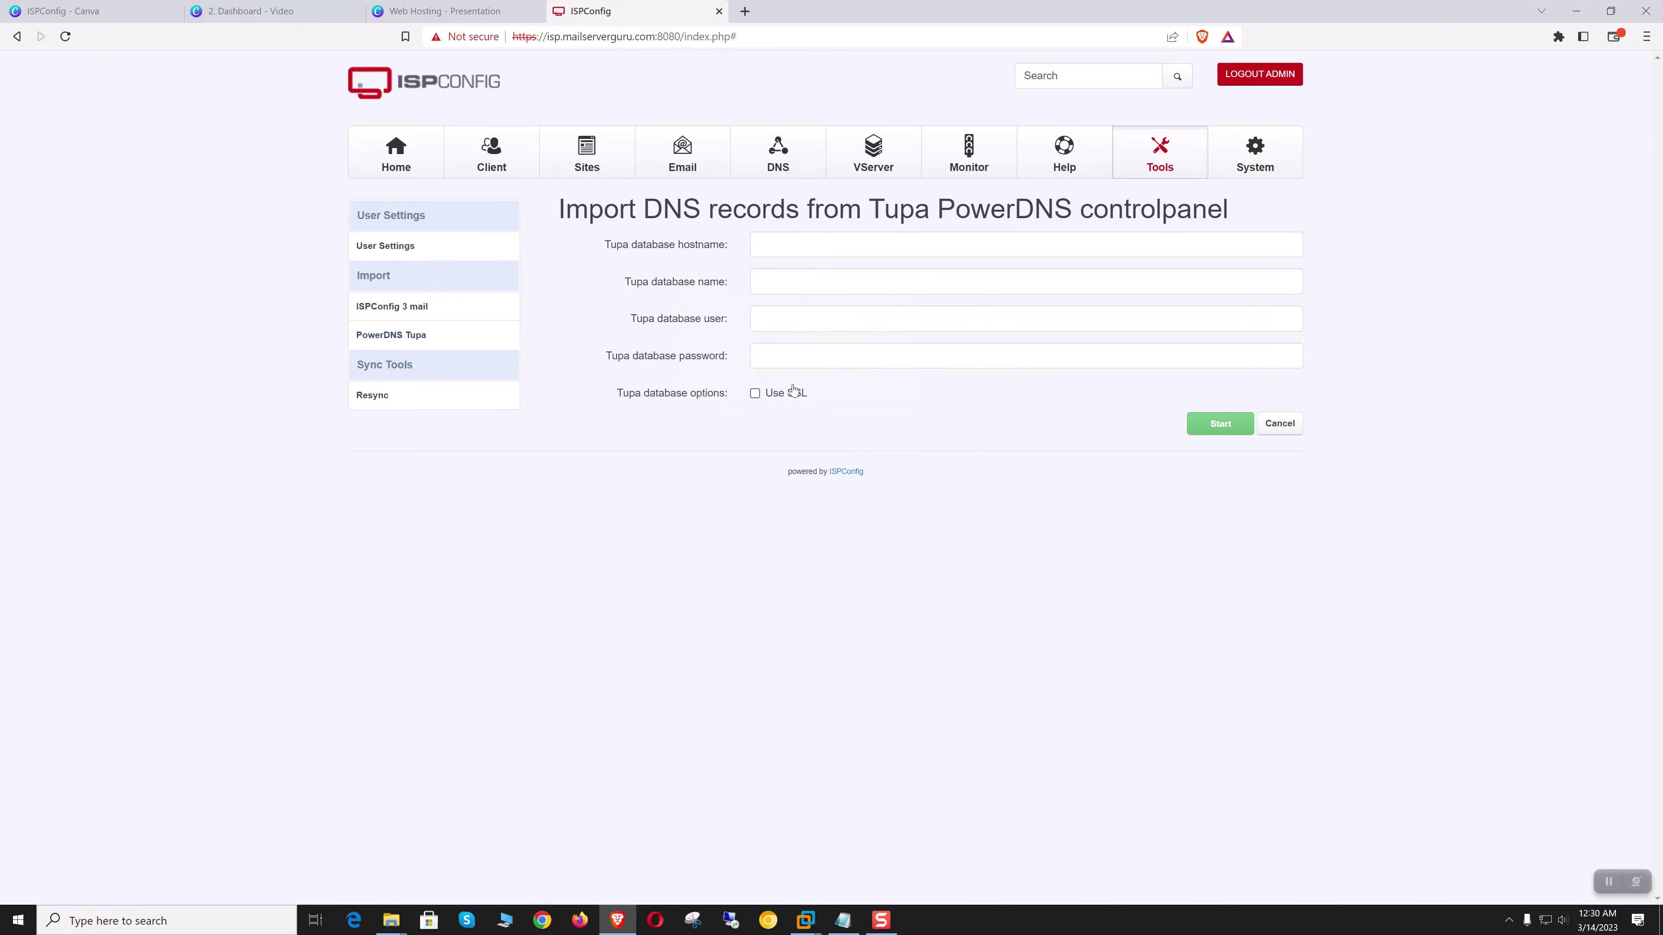
left_click(386, 395)
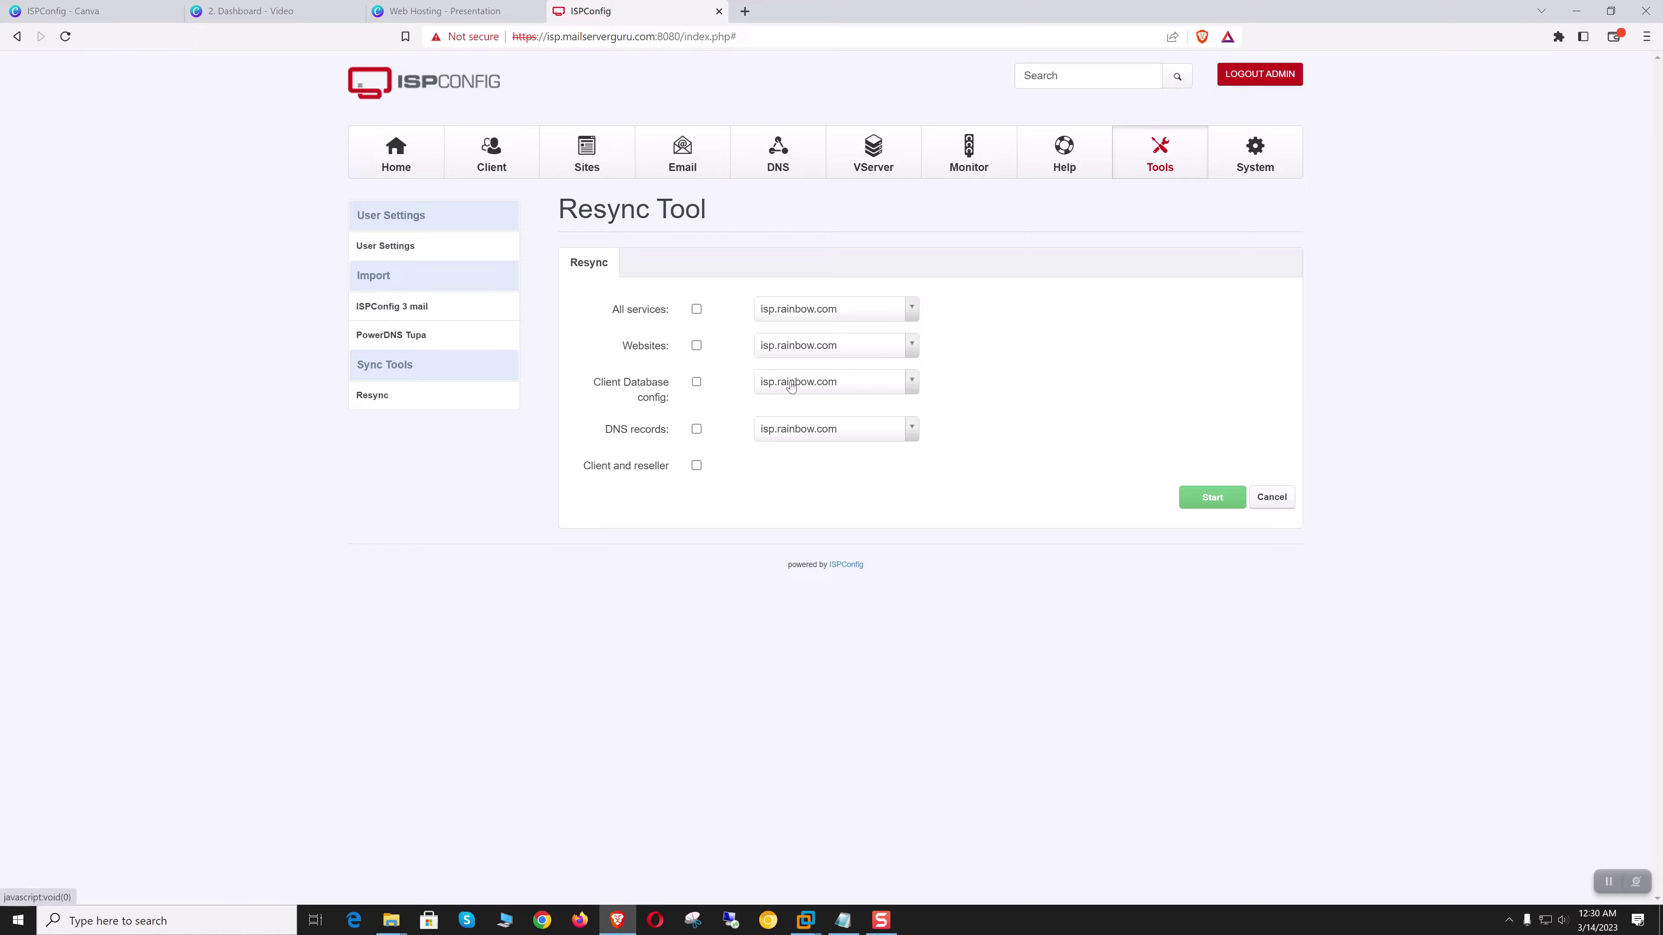
left_click(395, 260)
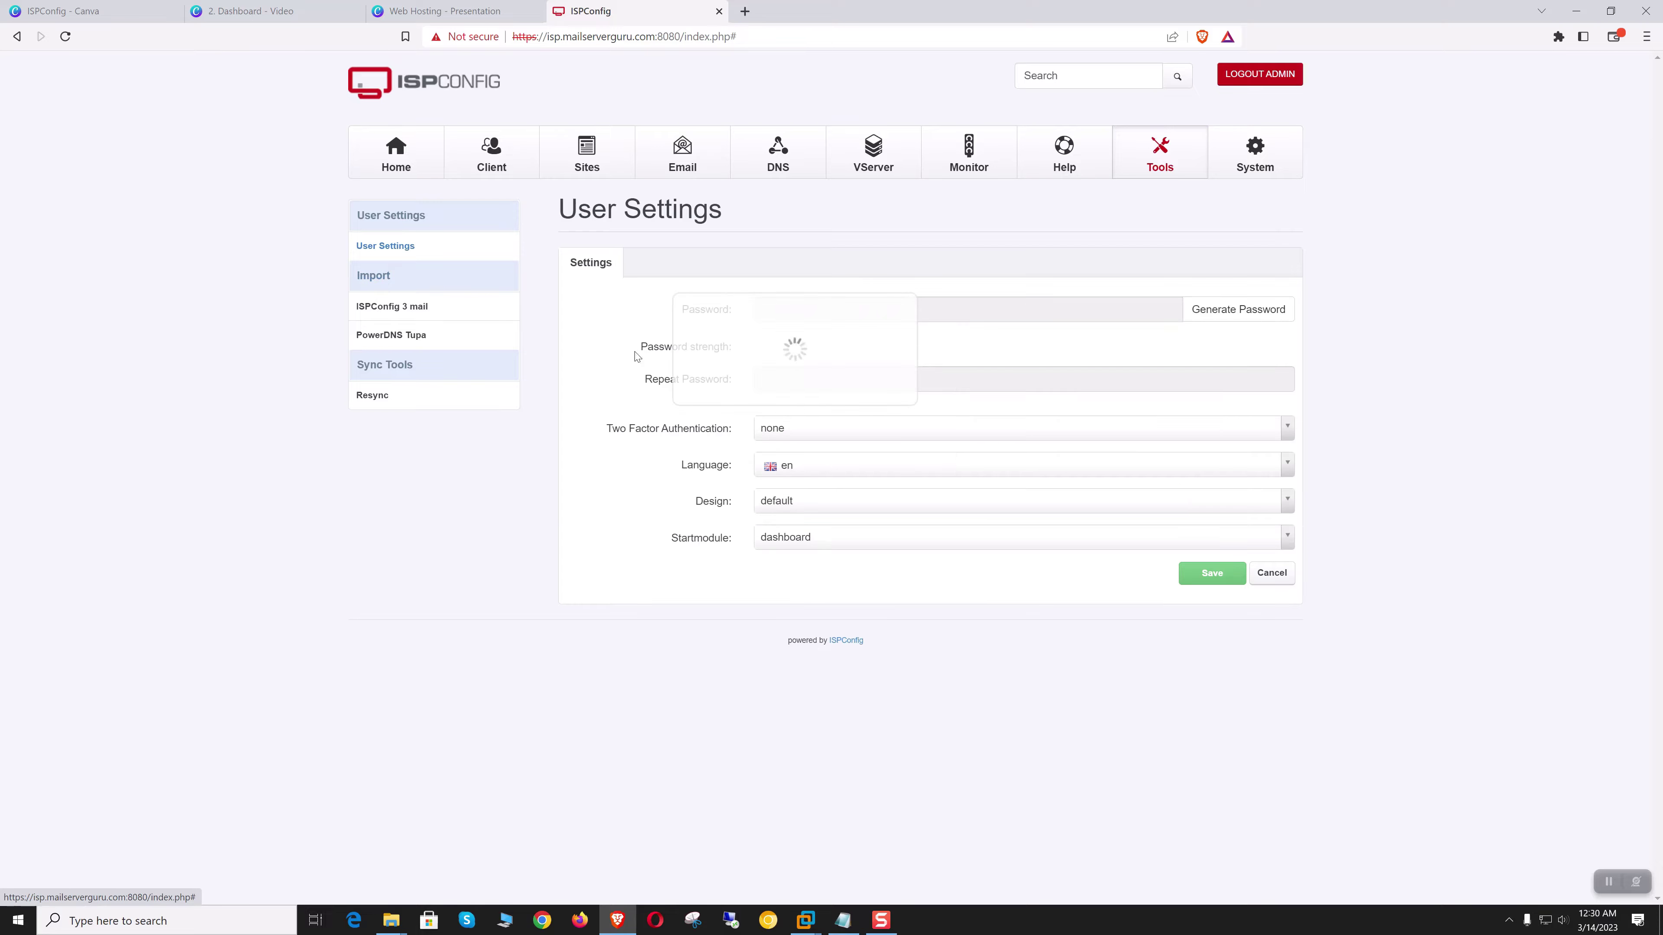
Step: In the System module, view the CP Users, Remote Users, Server Config and Server Services lists
left_click(1255, 157)
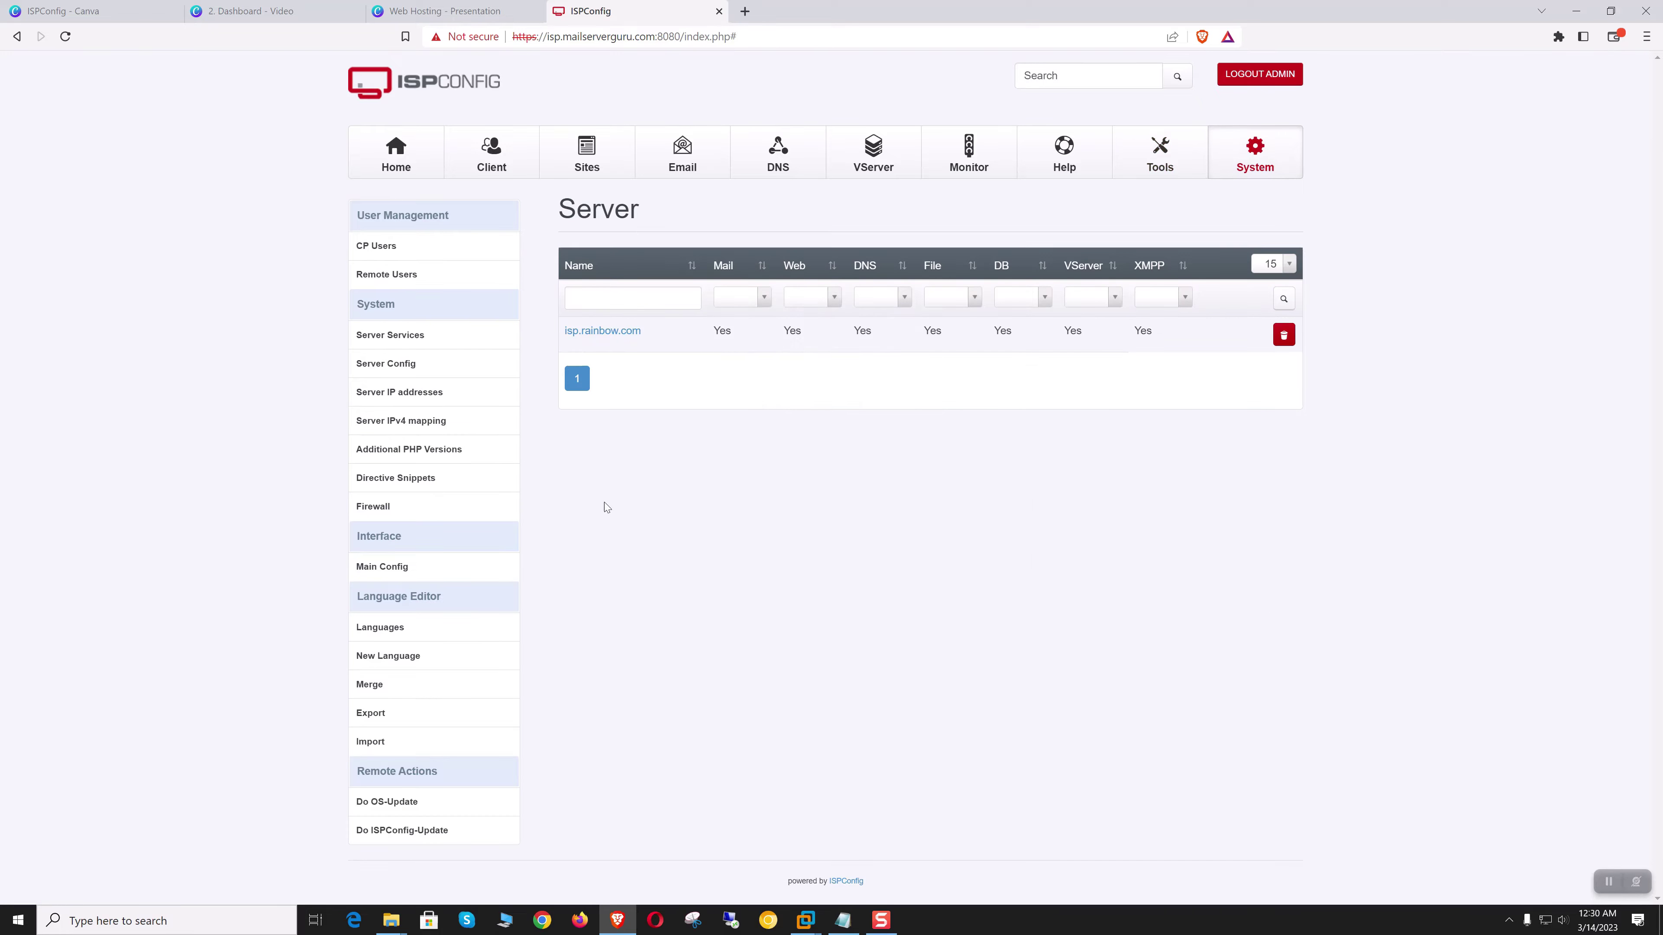
left_click(385, 247)
left_click(394, 276)
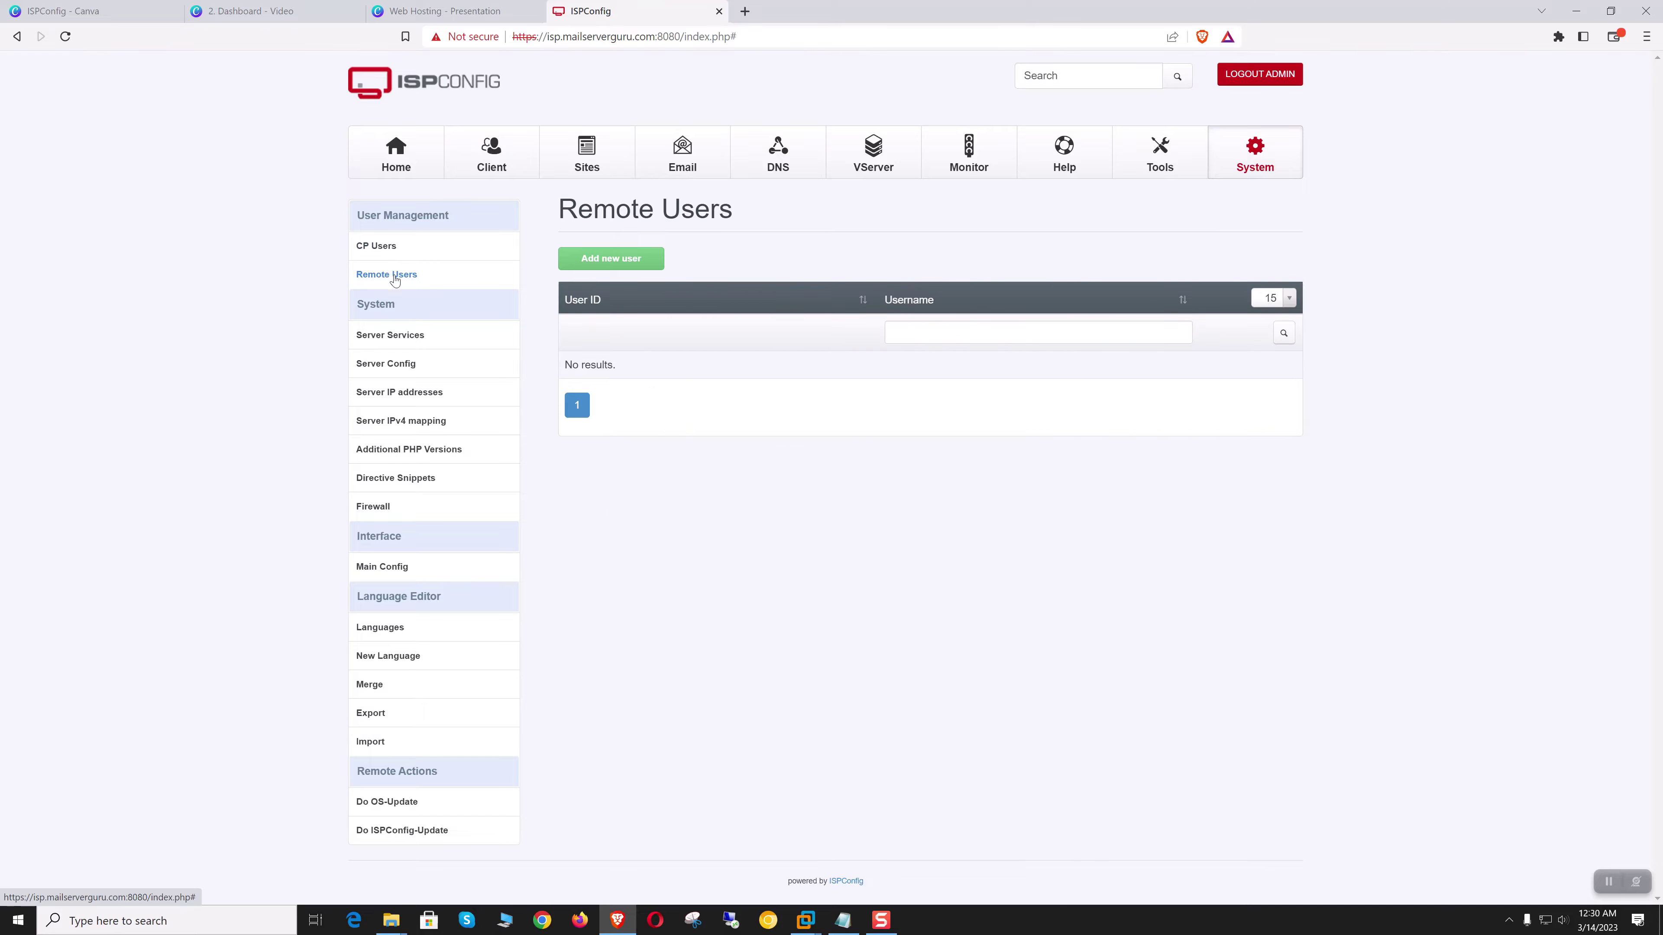
left_click(387, 364)
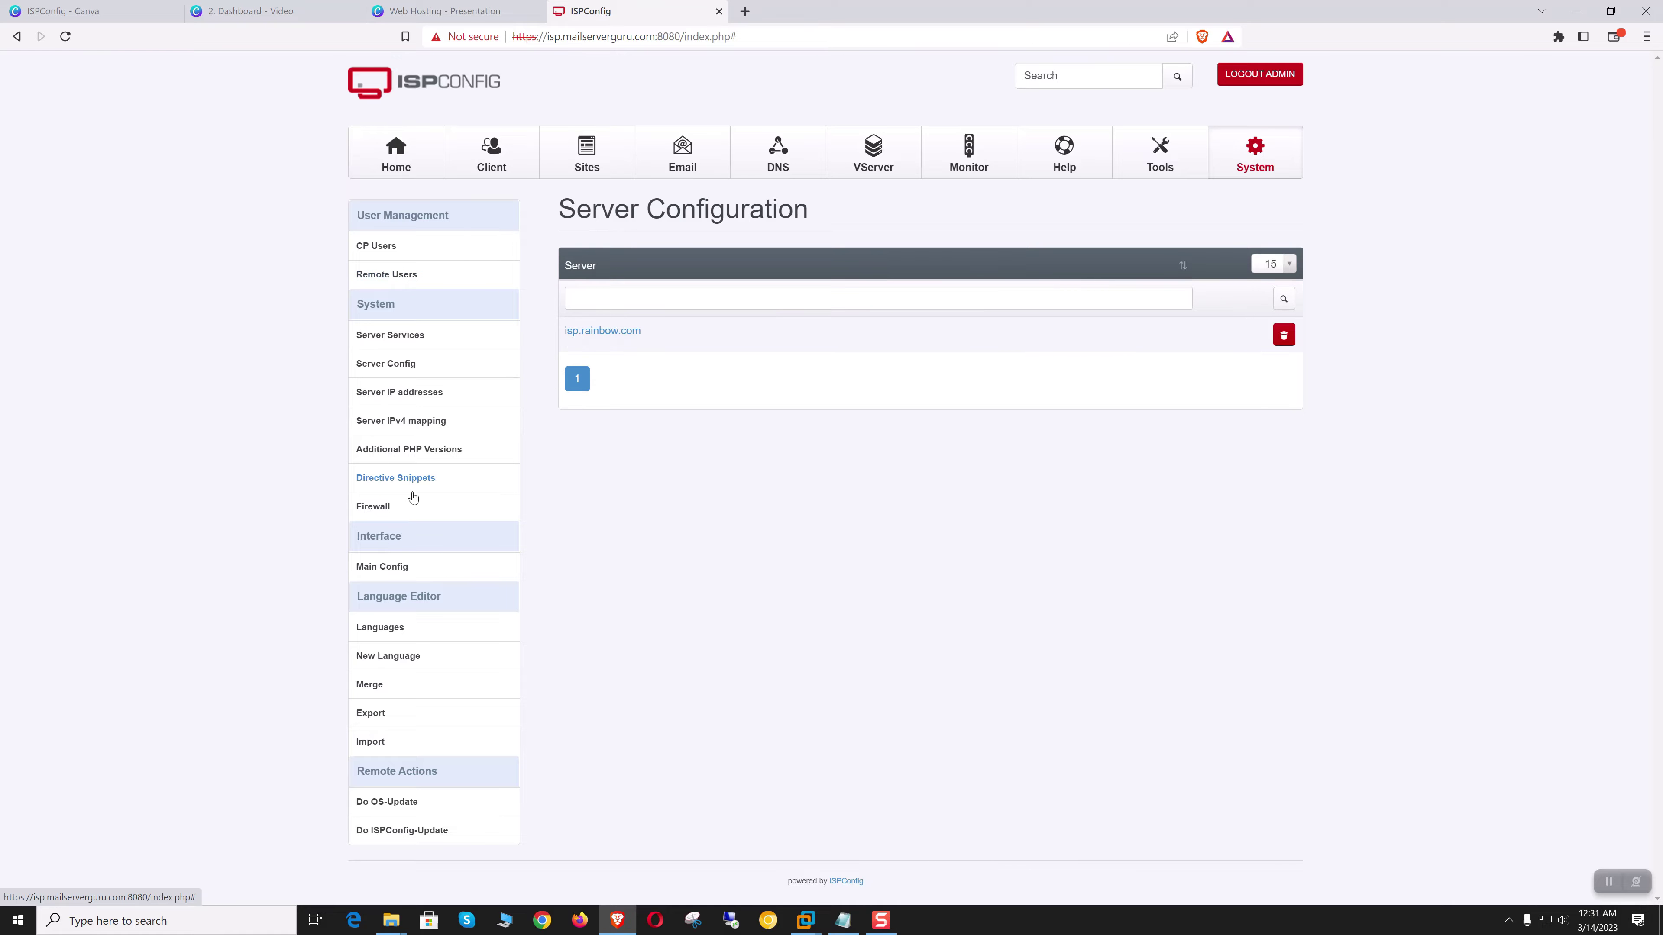
left_click(405, 337)
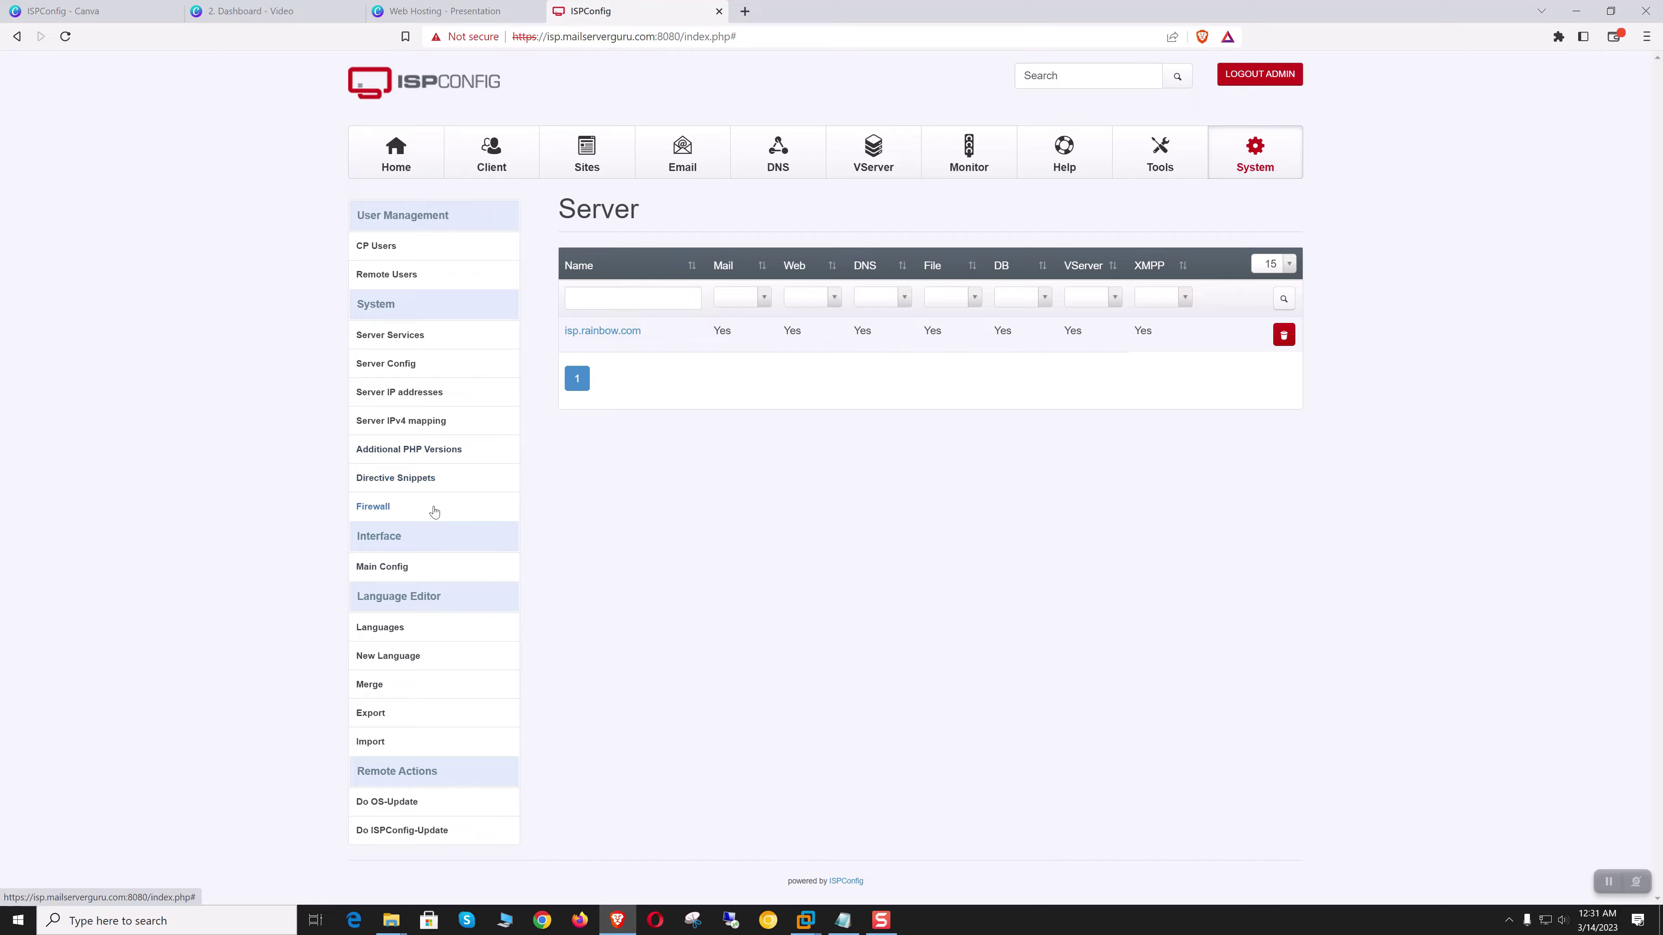
Step: Browse Main Config, Languages, Do OS-Update and the ISPConfig update instructions
left_click(393, 566)
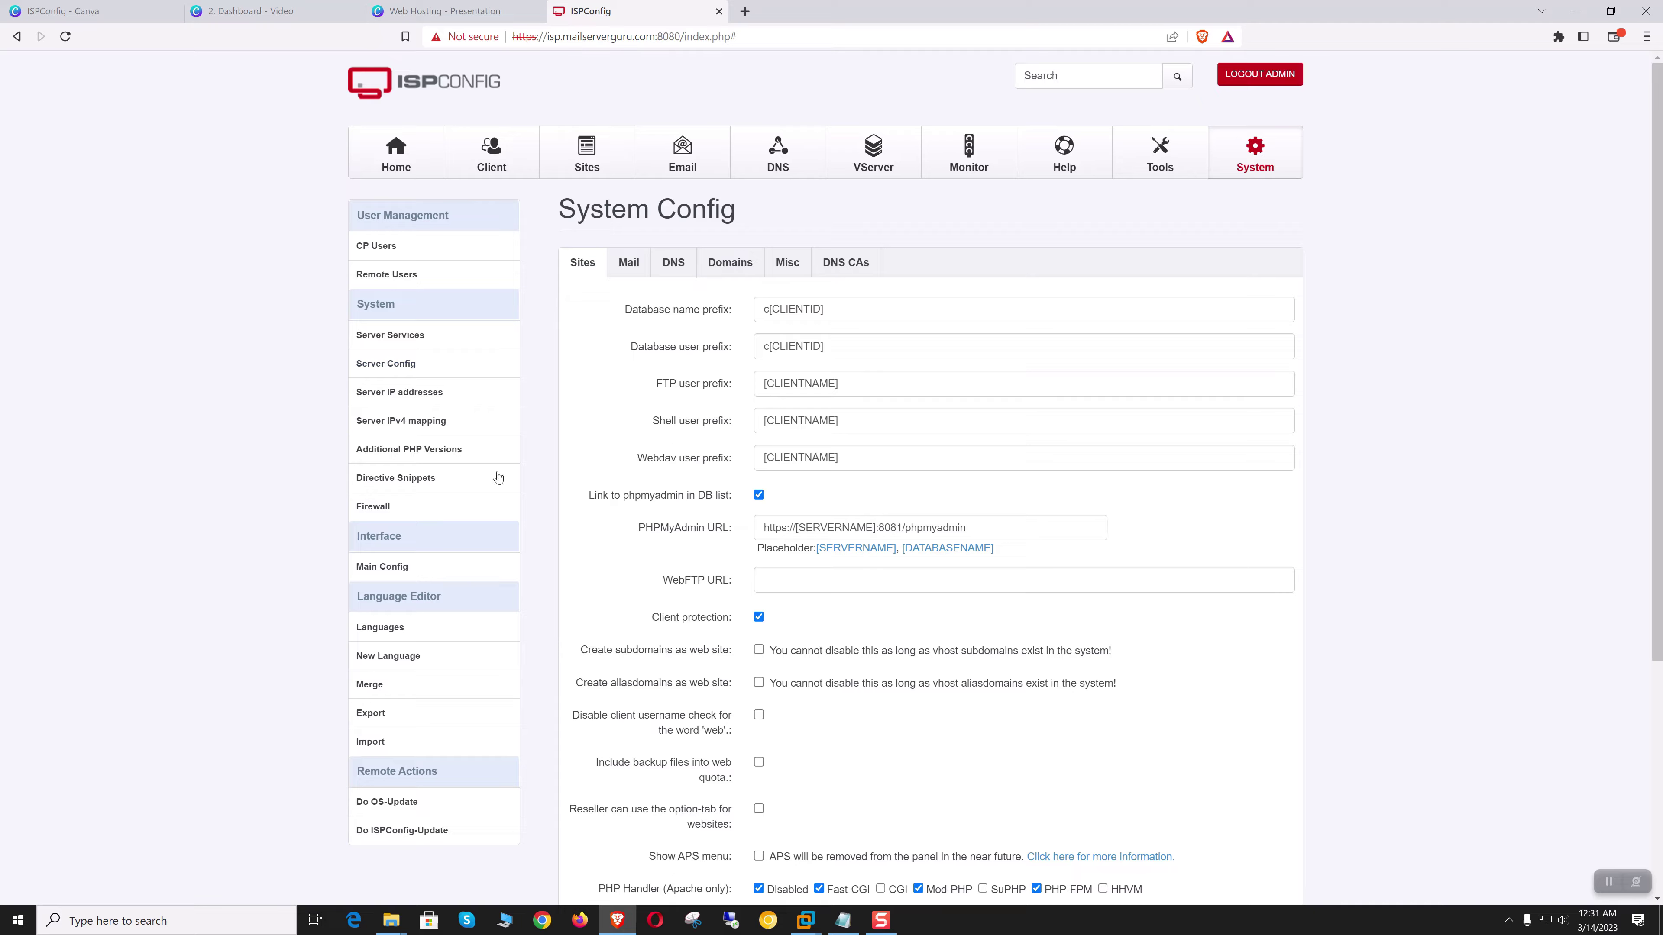
scroll(455, 577, "down", 2)
left_click(380, 476)
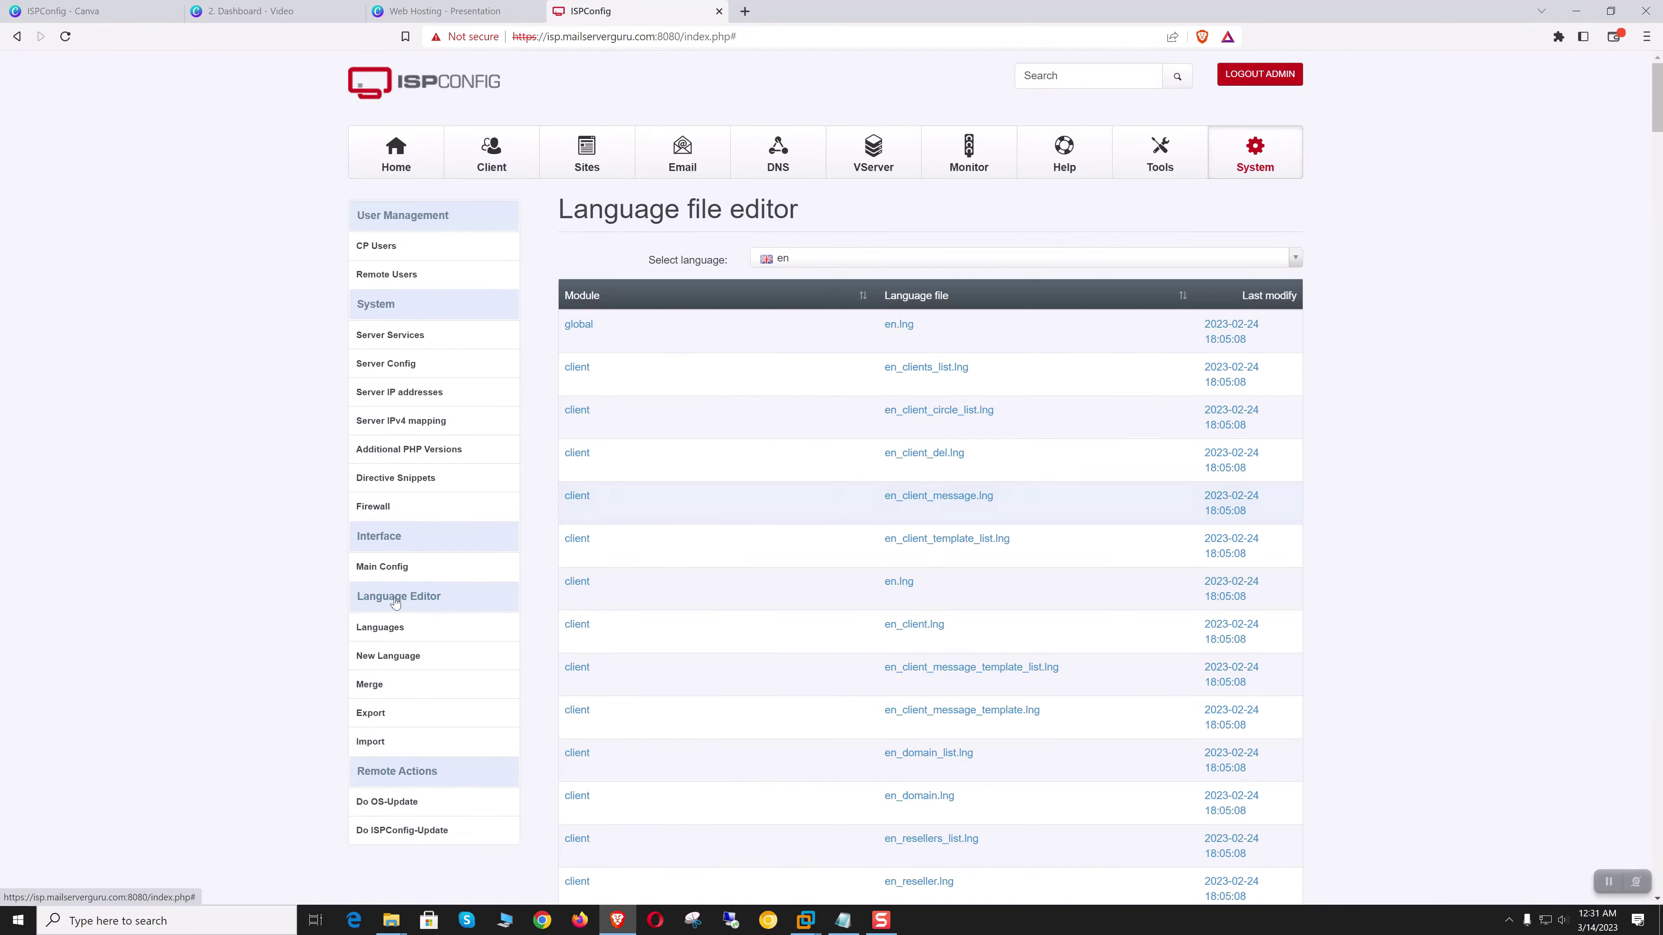
scroll(445, 685, "down", 3)
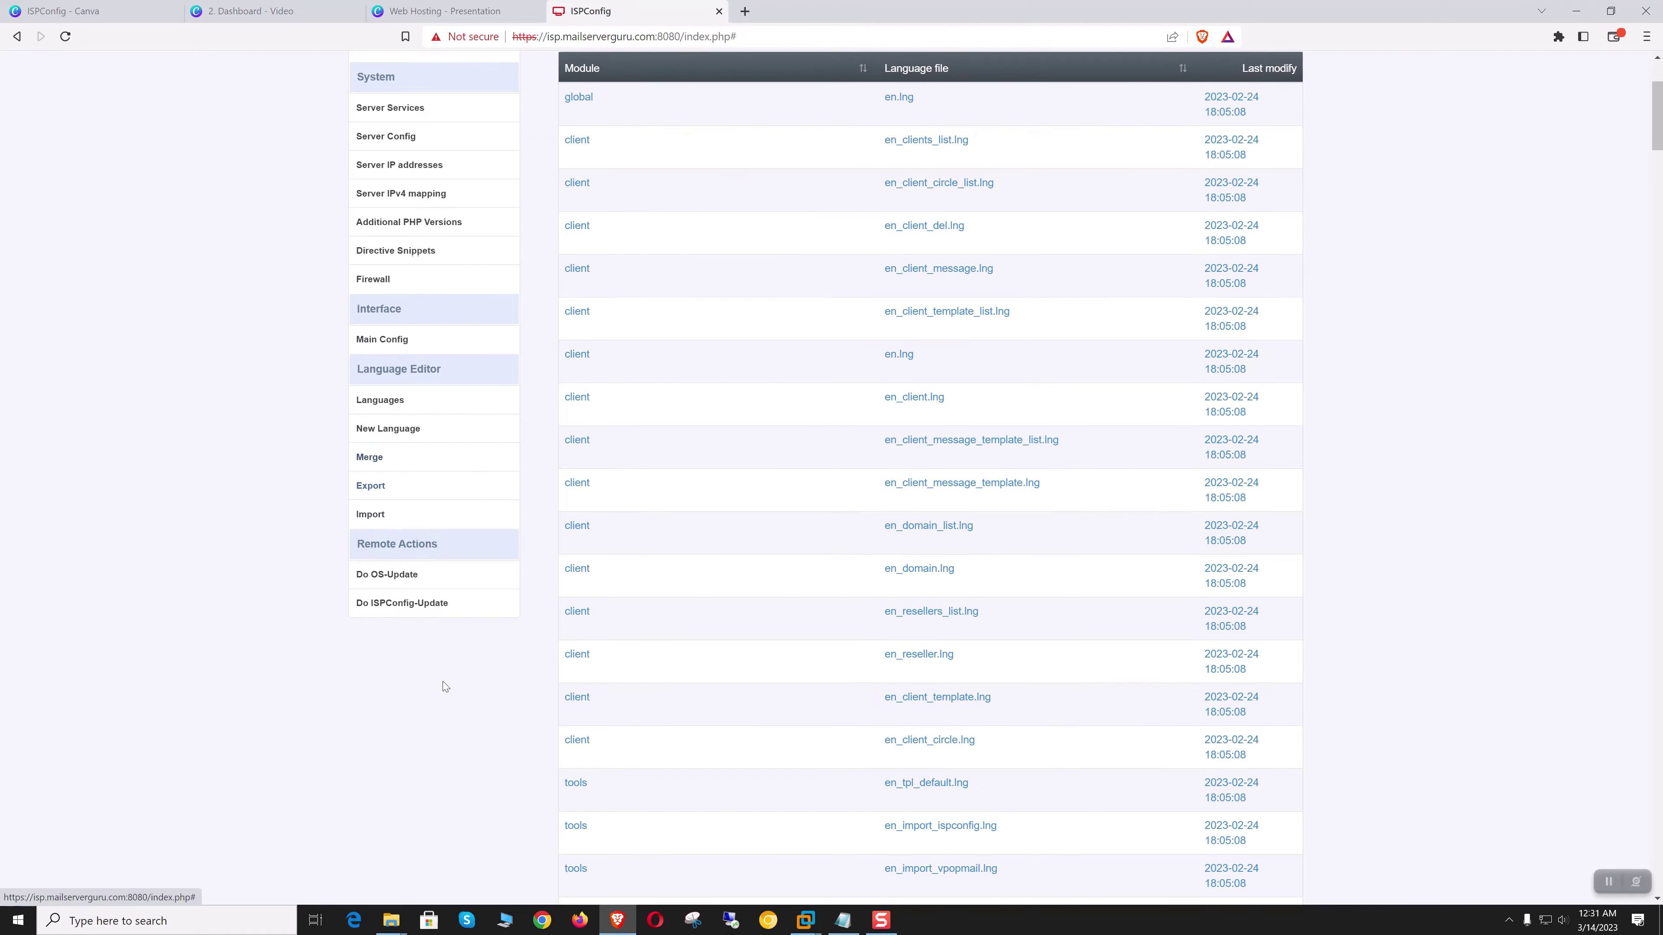
left_click(392, 576)
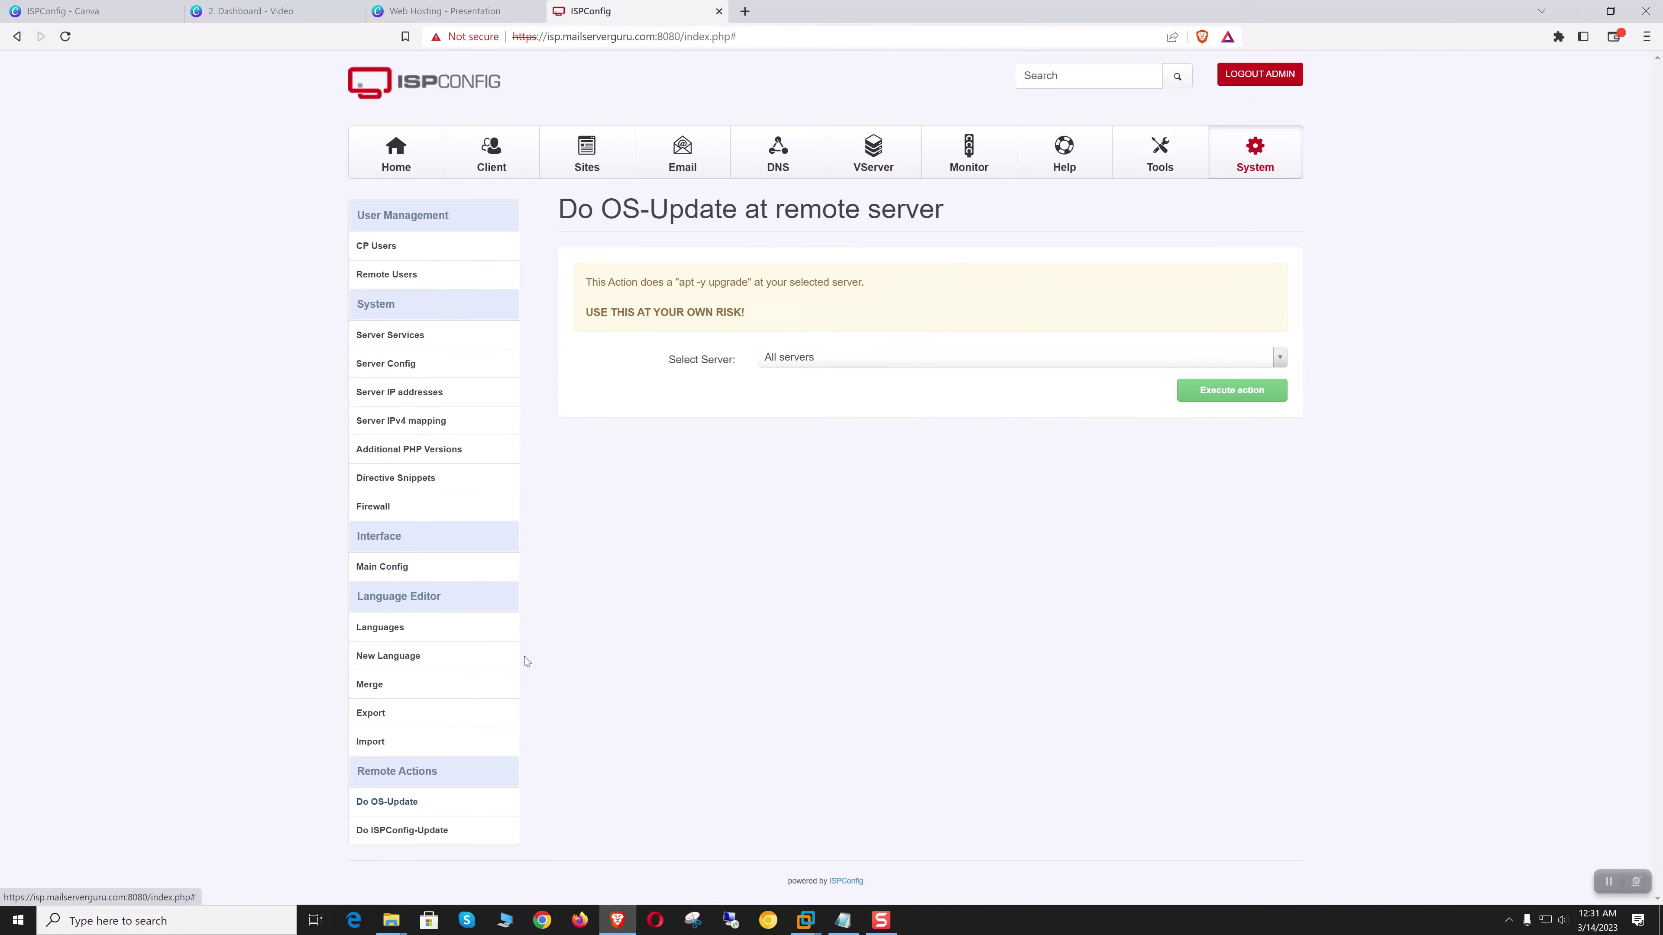
left_click(420, 831)
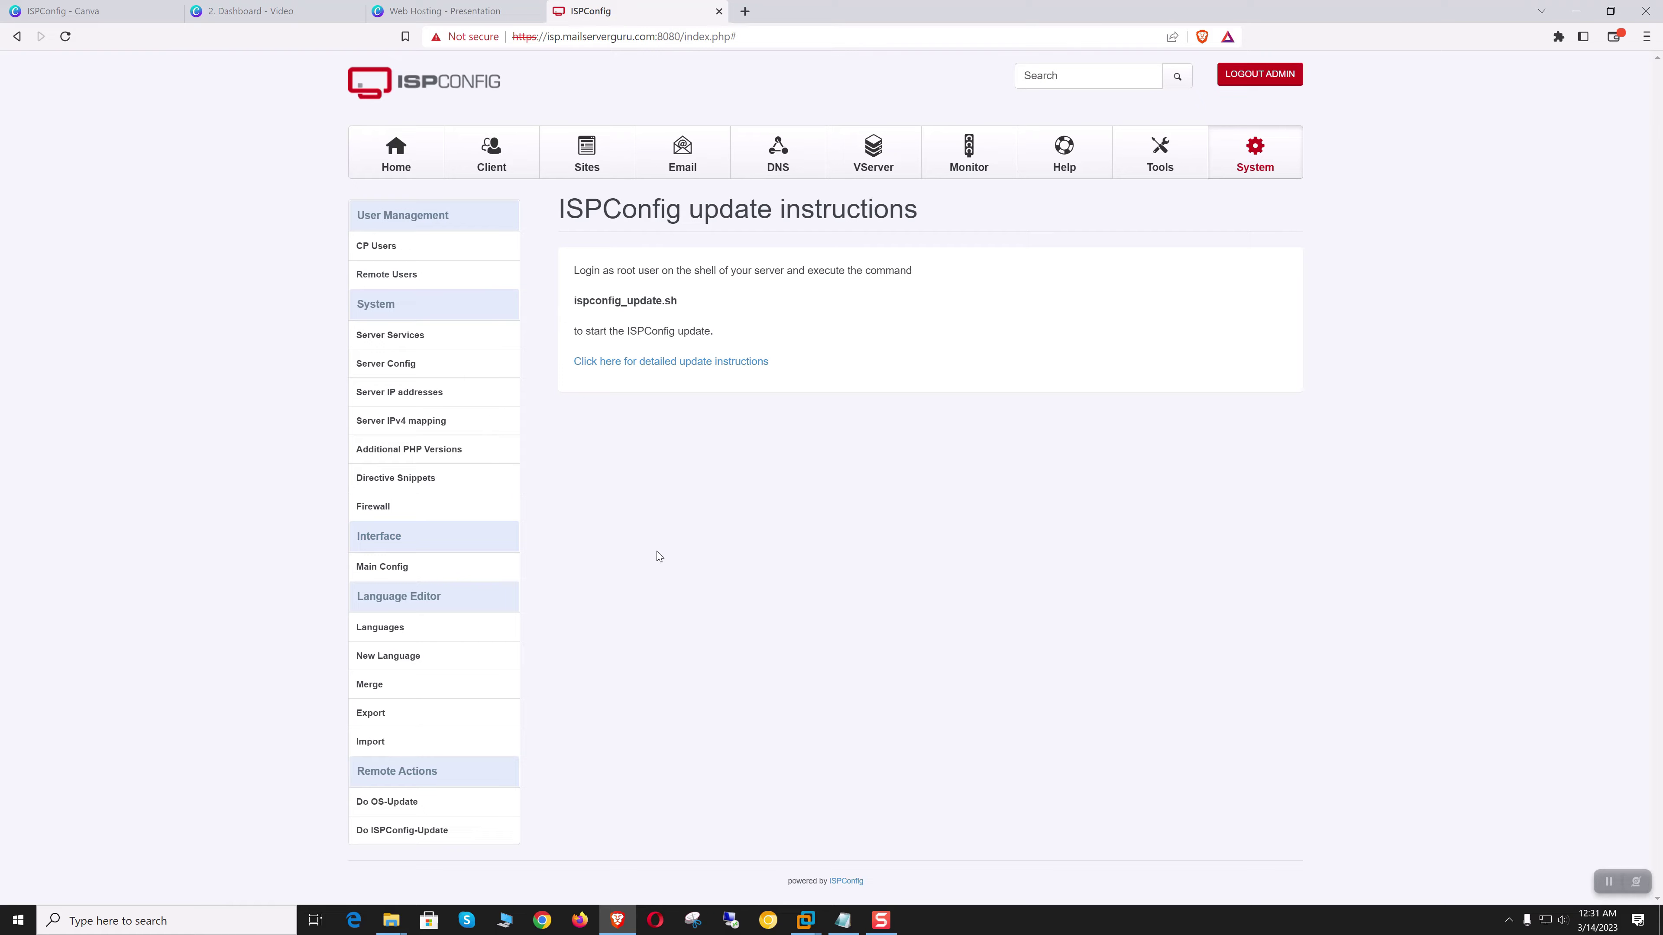
left_click(405, 161)
Step: Flip through the Sites, DNS, Email and VServer modules to Monitor's system state page
left_click(569, 163)
left_click(745, 162)
left_click(682, 163)
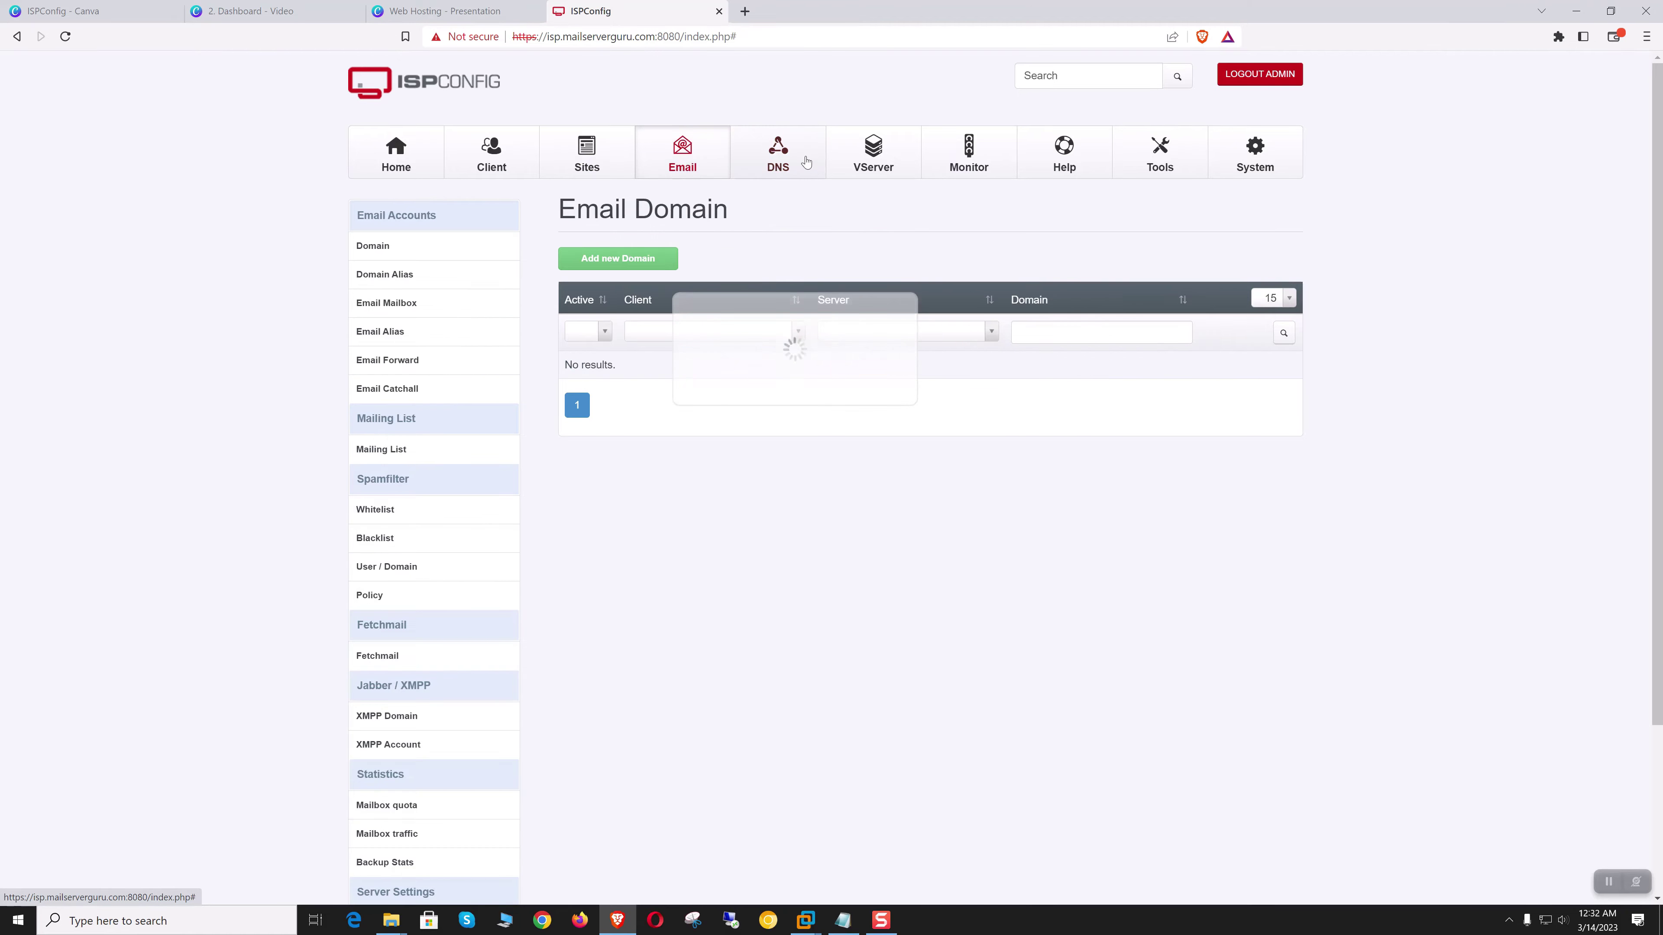
left_click(804, 157)
left_click(889, 159)
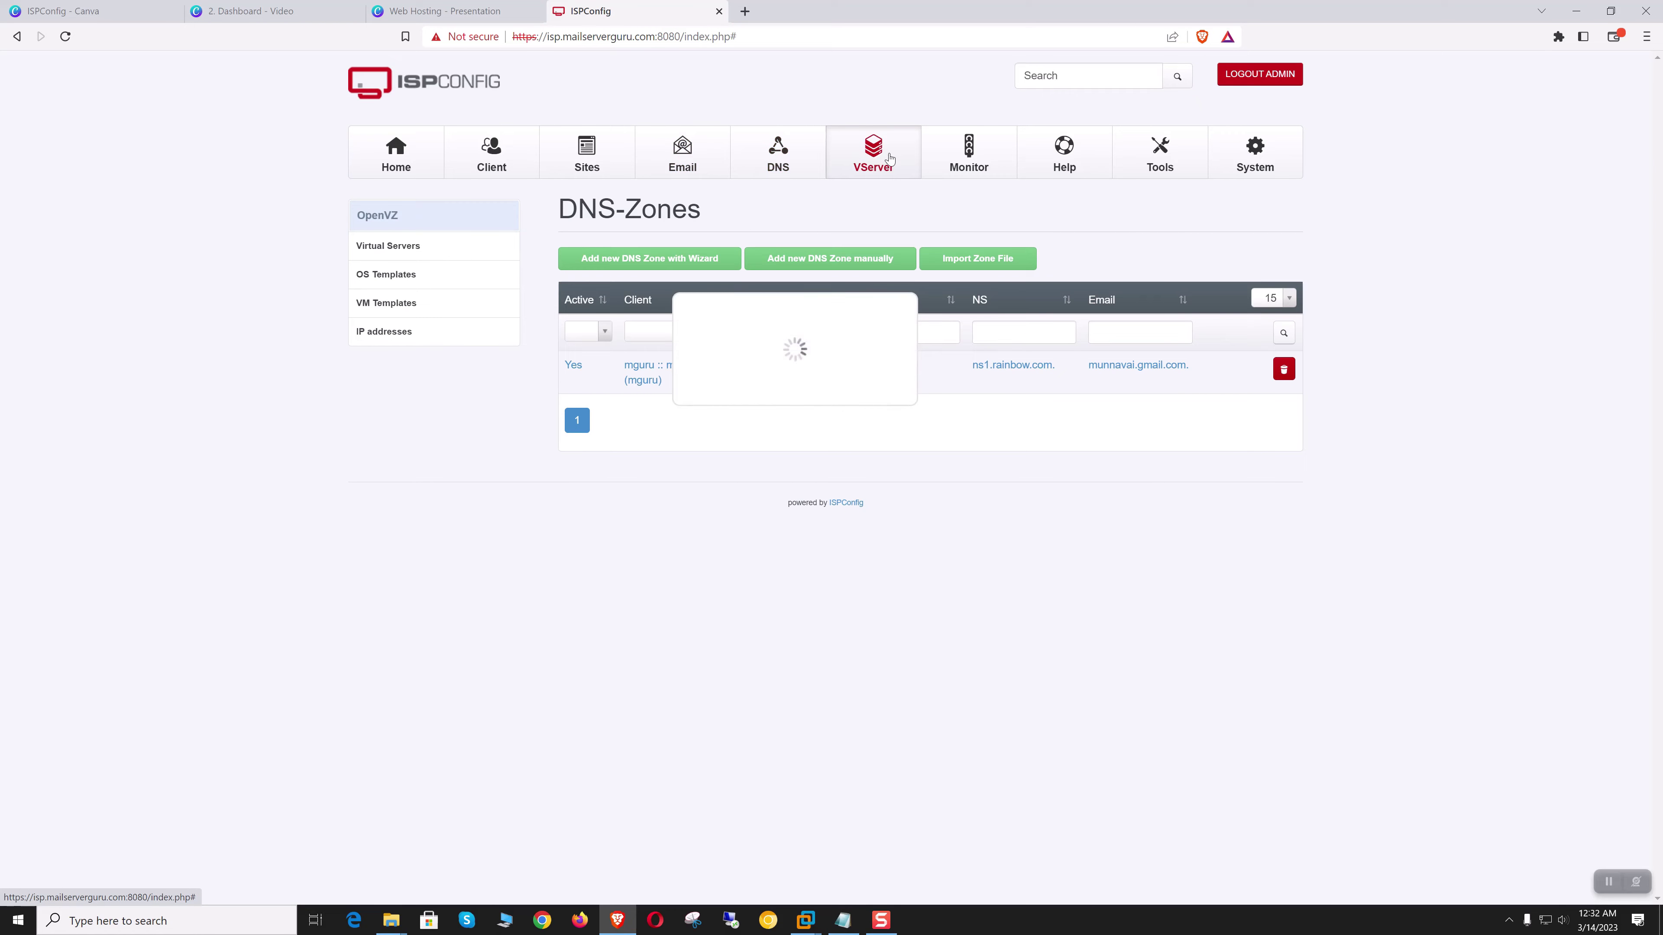
left_click(977, 158)
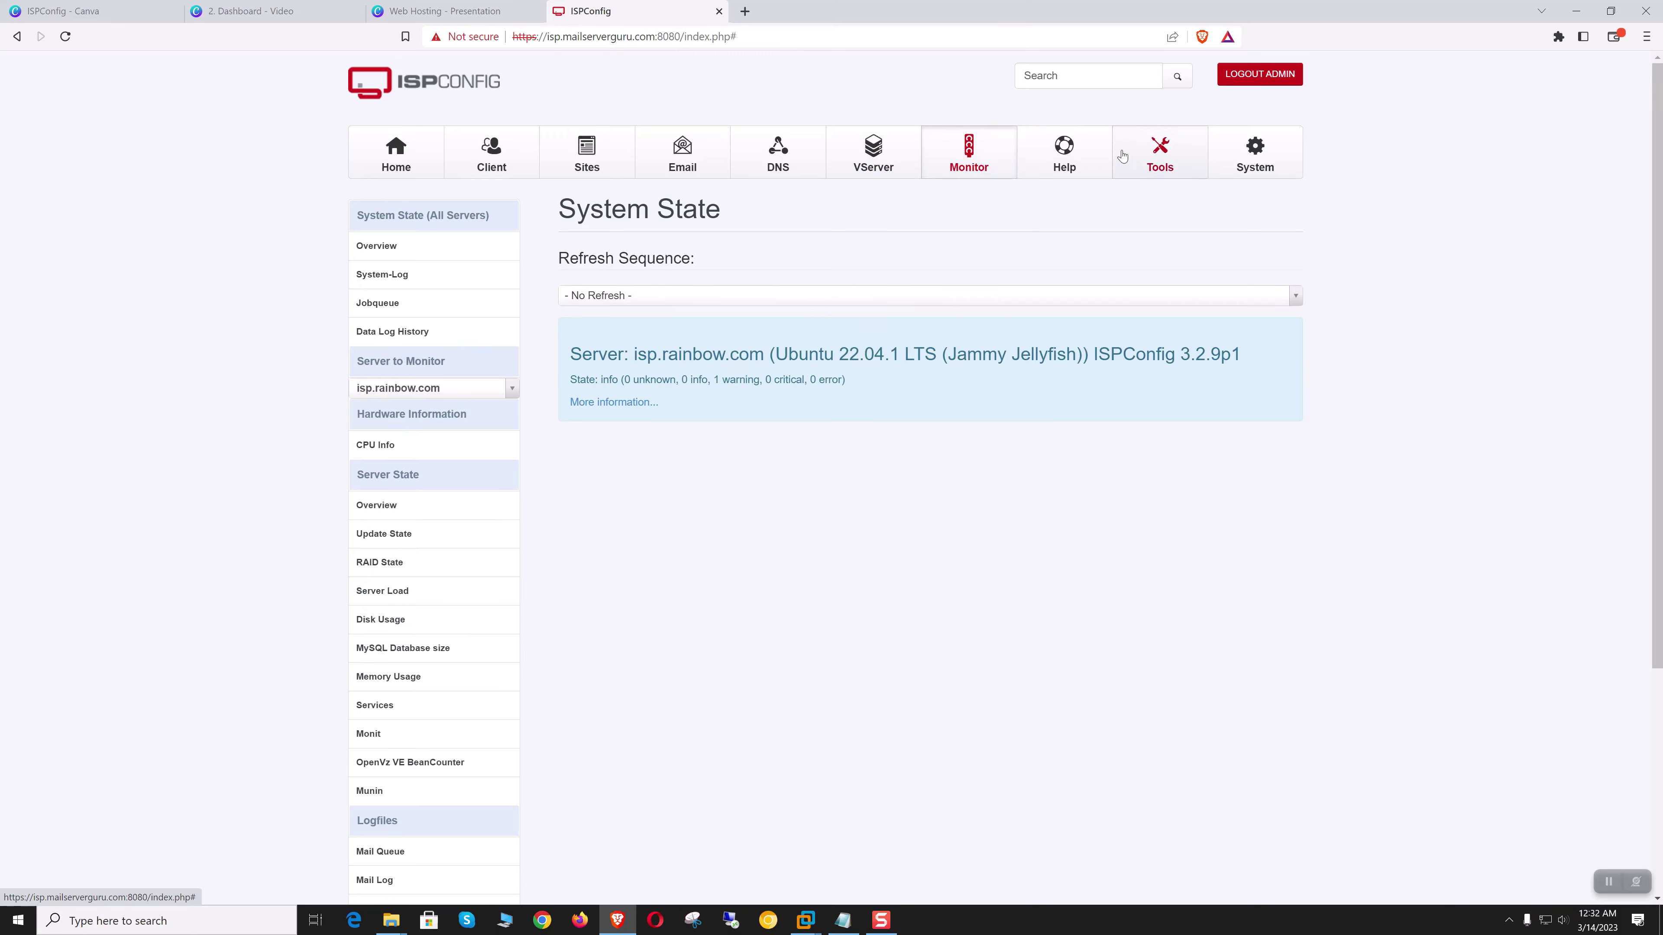
Step: Revisit Tools, VServer, Monitor and DNS, ending on the empty virtual server list
left_click(1121, 161)
left_click(873, 157)
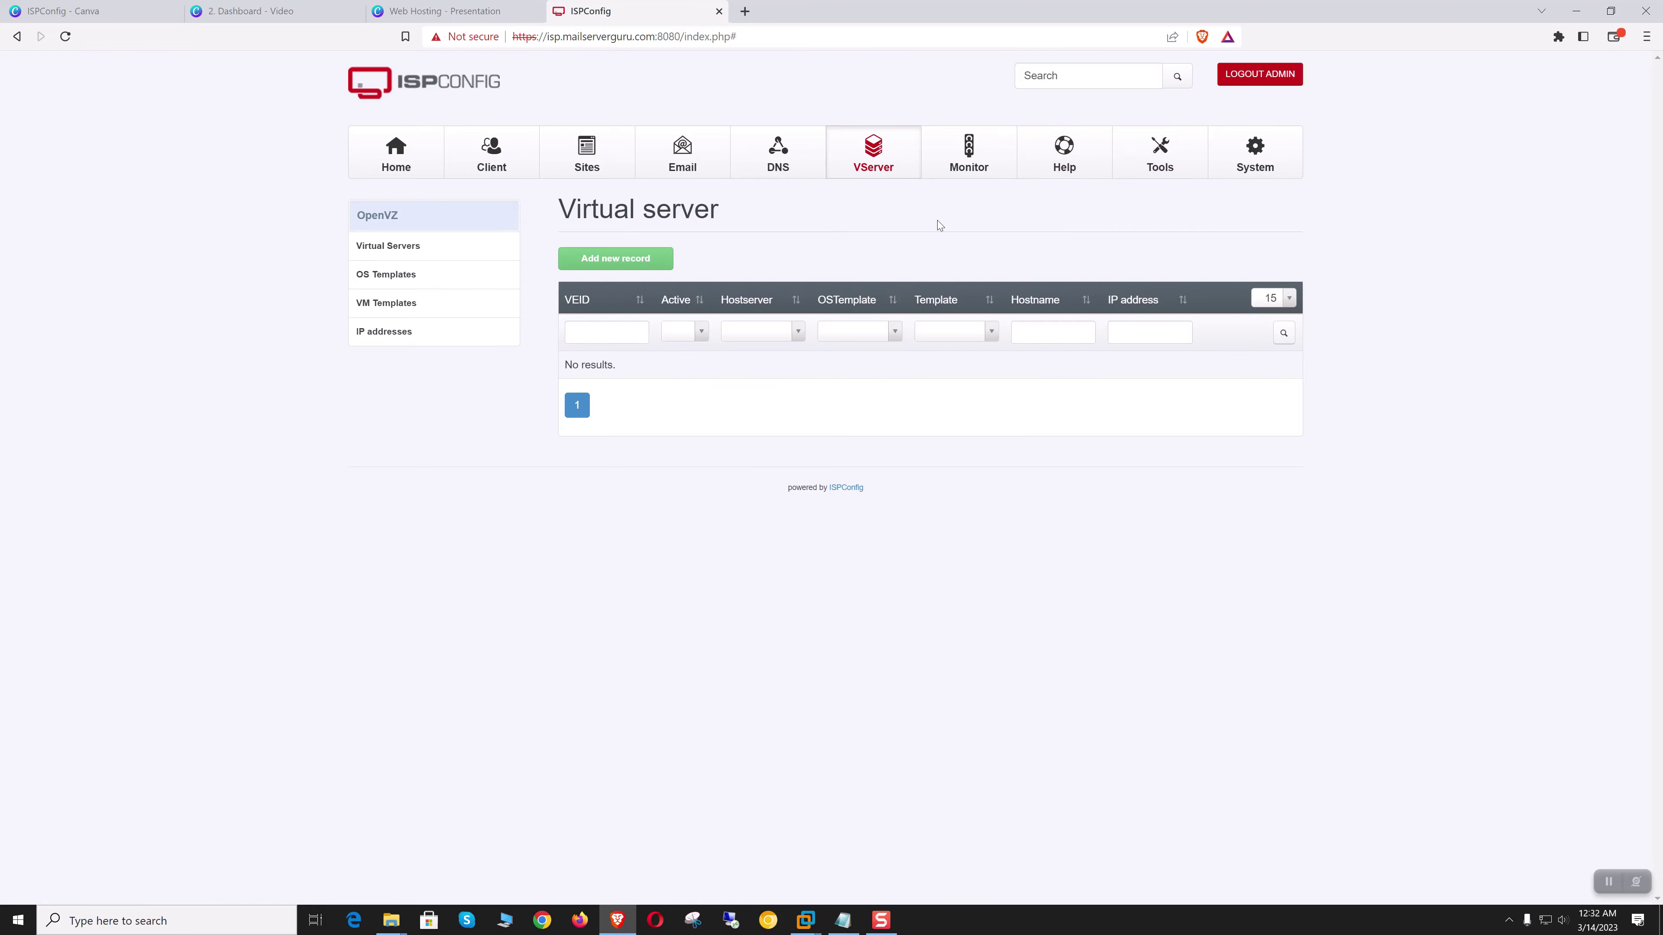
left_click(991, 163)
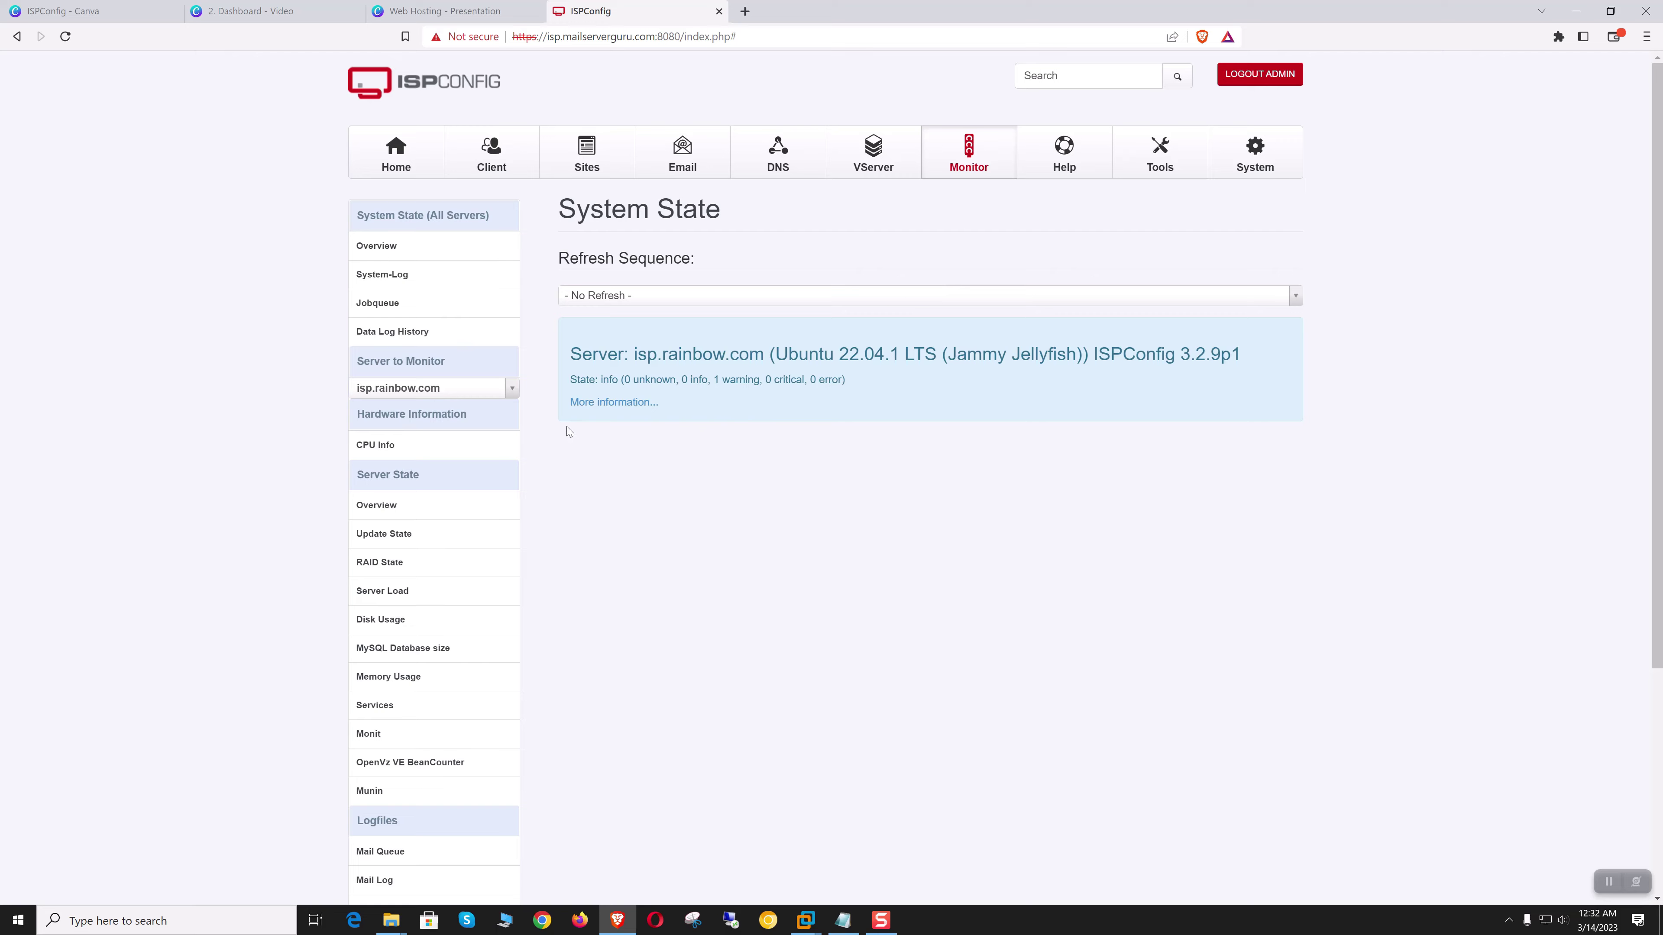
left_click(779, 154)
left_click(877, 154)
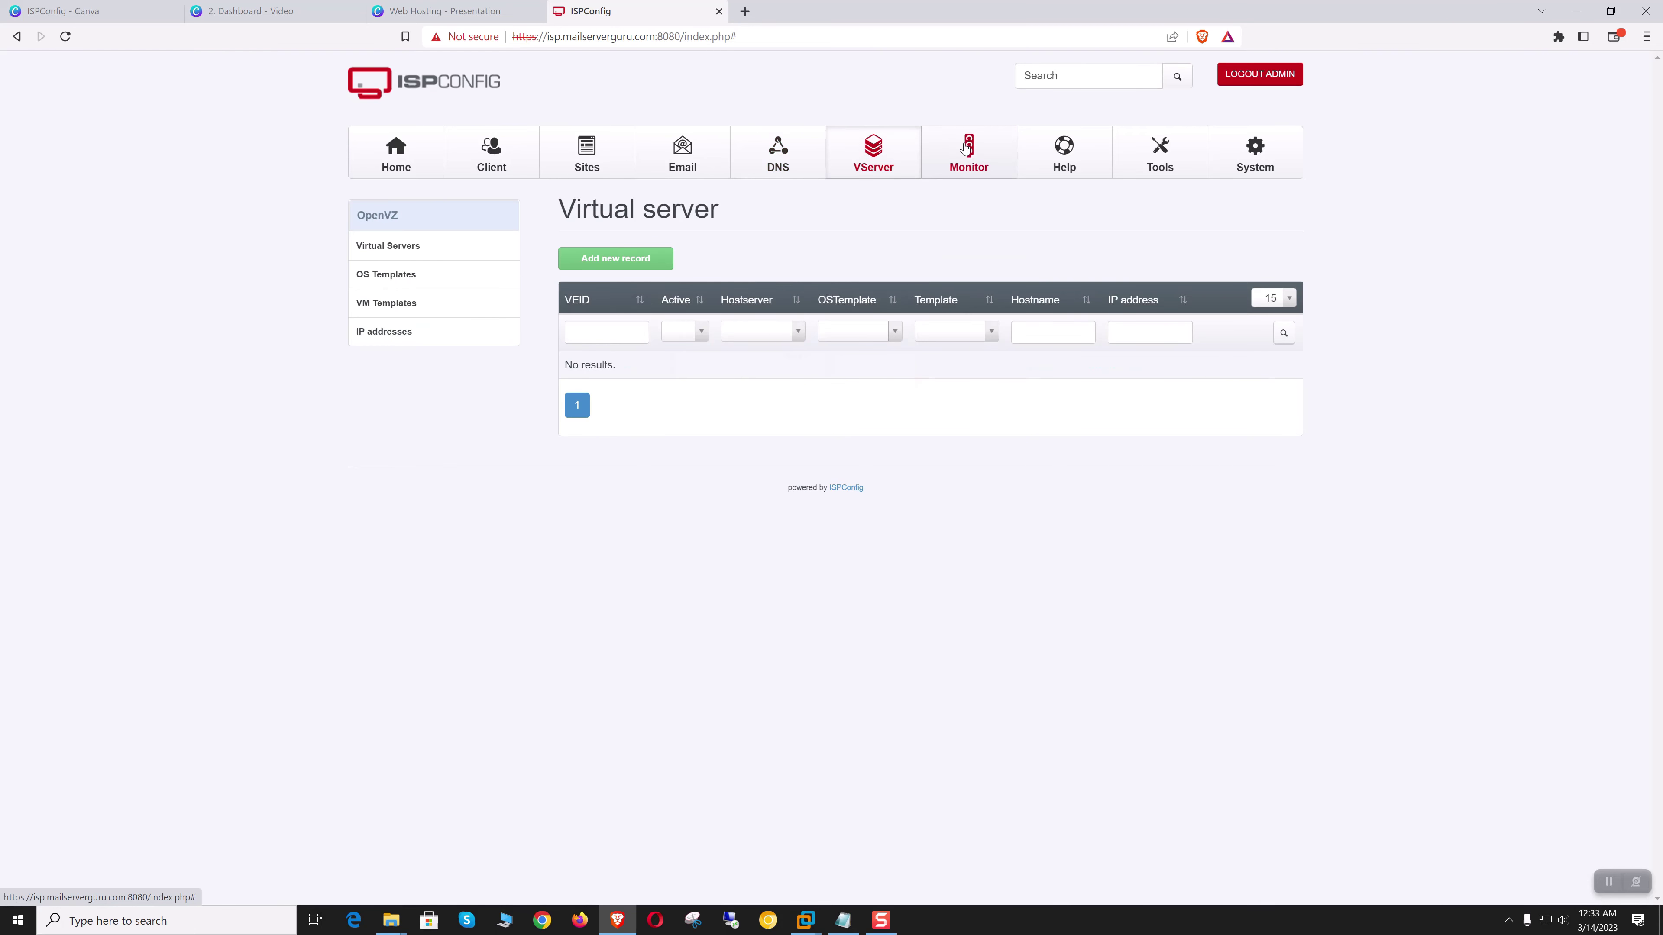